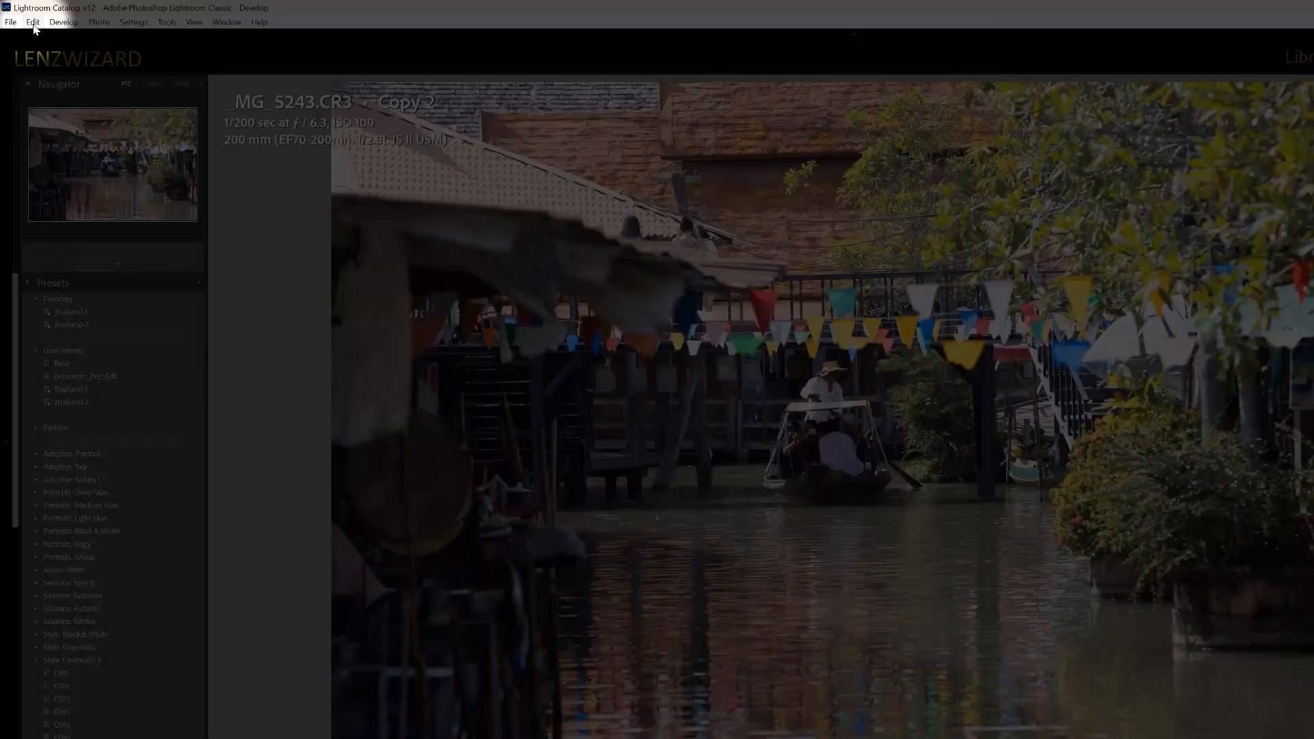
# Open the application preferences
pyautogui.click(33, 22)
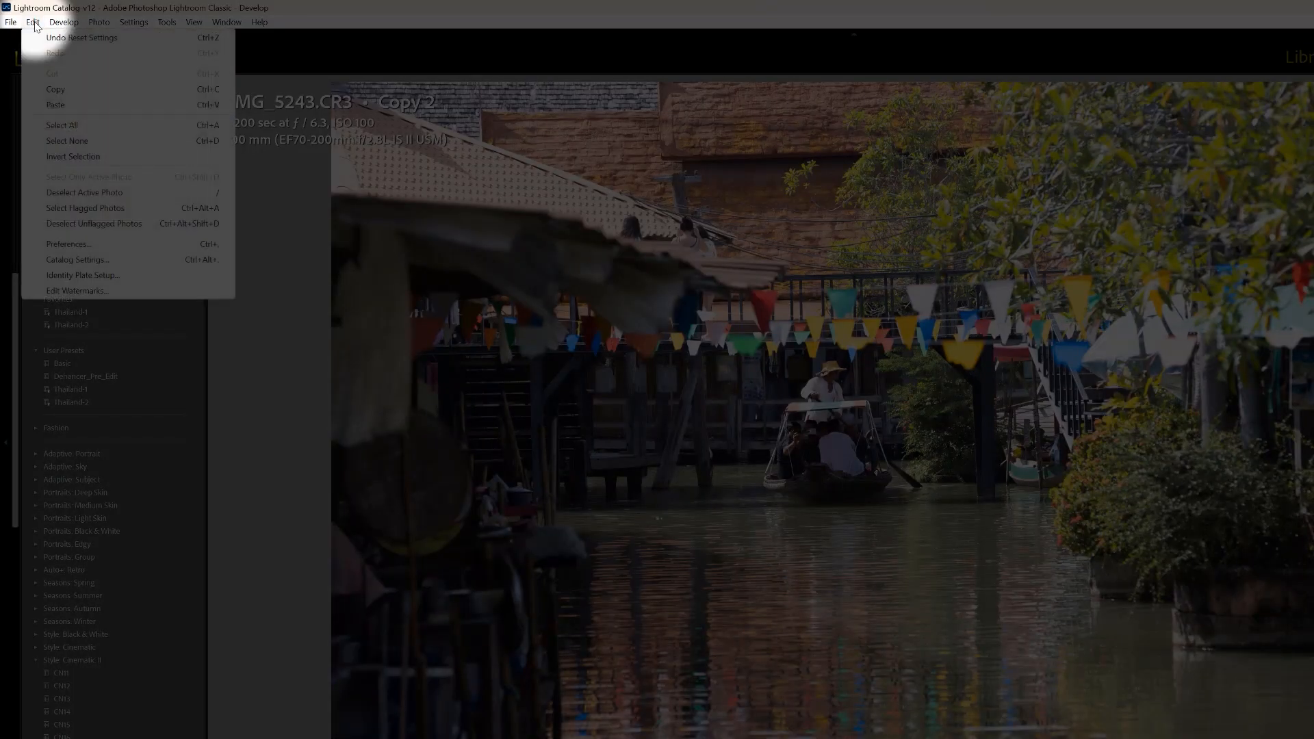
pyautogui.click(113, 245)
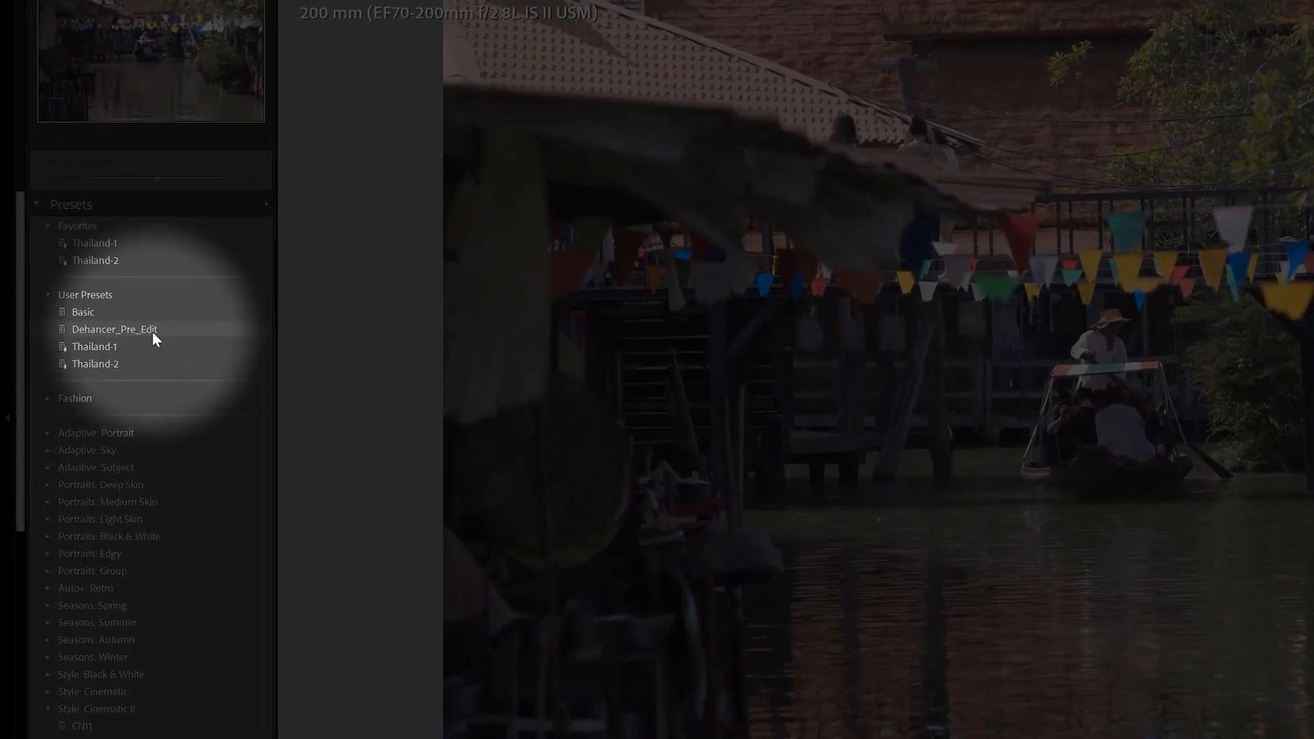
# Apply the Dehancer_Pre_Edit user preset to the canal photo and open it for editing in Photoshop
pyautogui.click(116, 309)
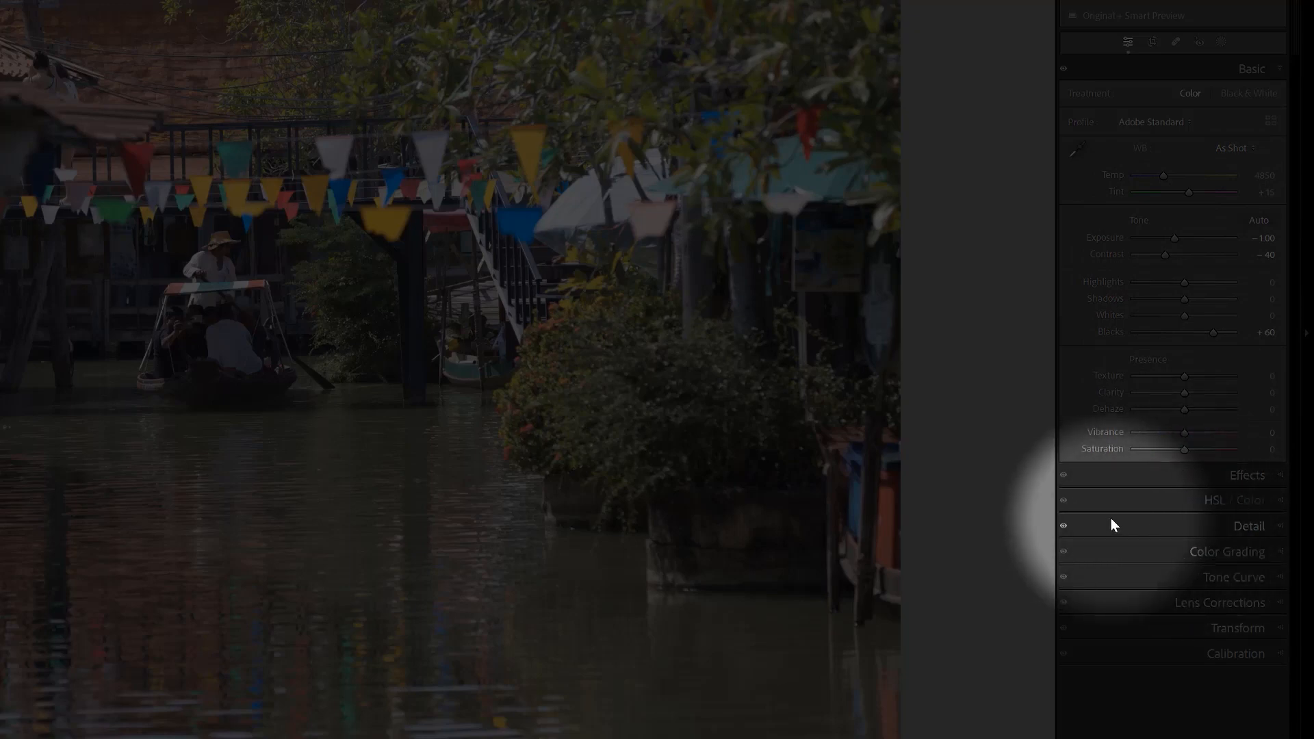
pyautogui.hotkey('ctrl', 'e')
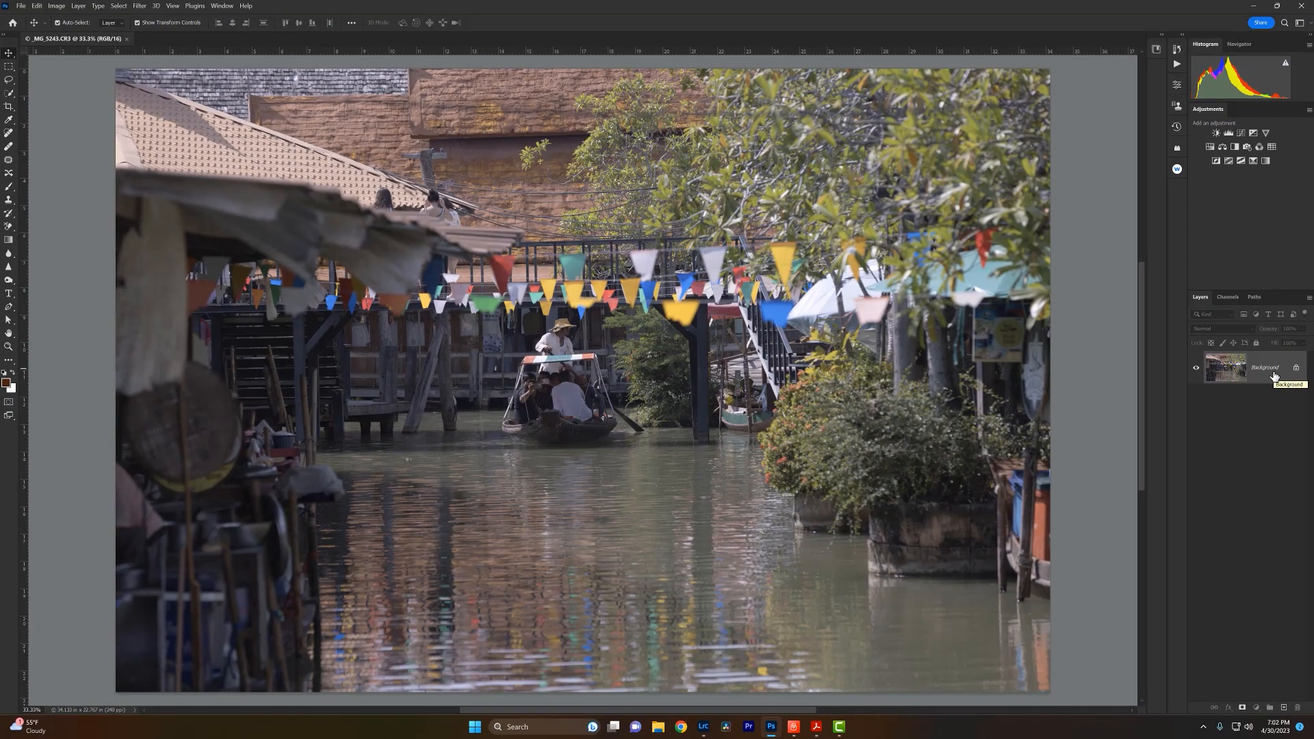
# Duplicate the Background layer and convert the copy to a smart object
pyautogui.hotkey('ctrl', 'j')
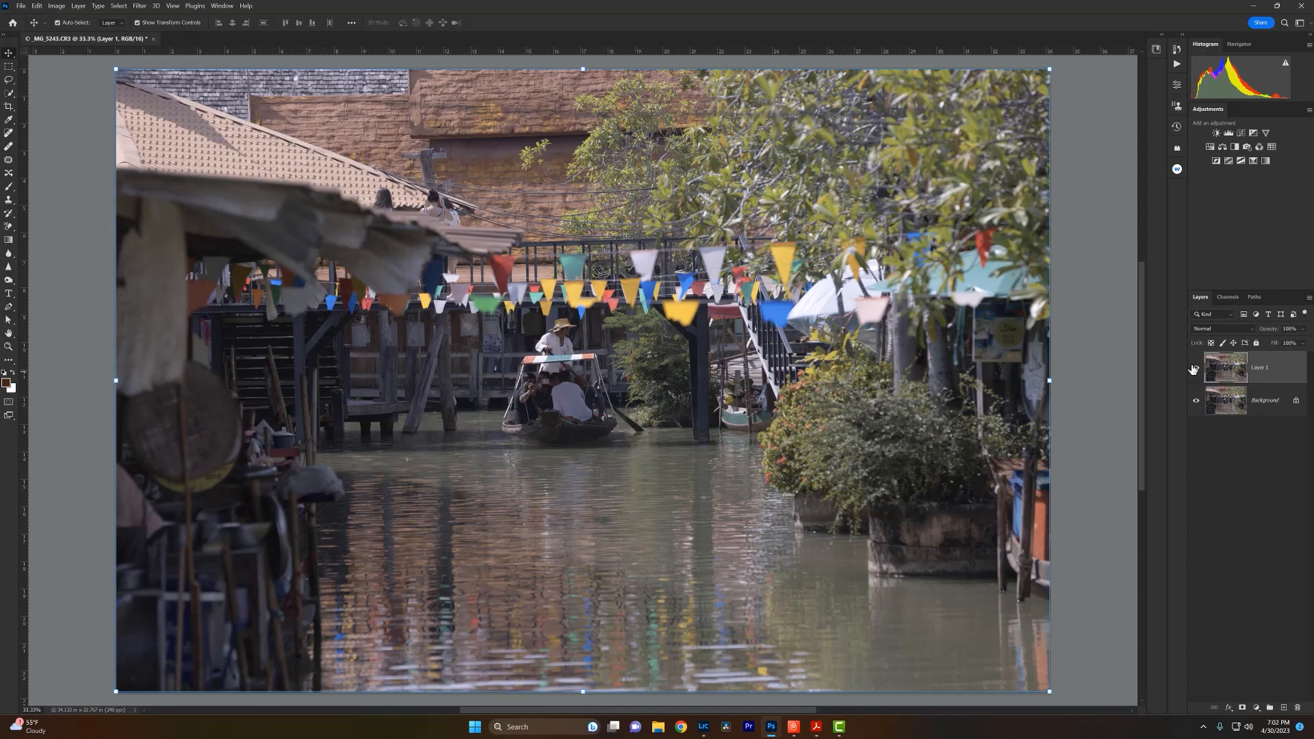
pyautogui.click(80, 6)
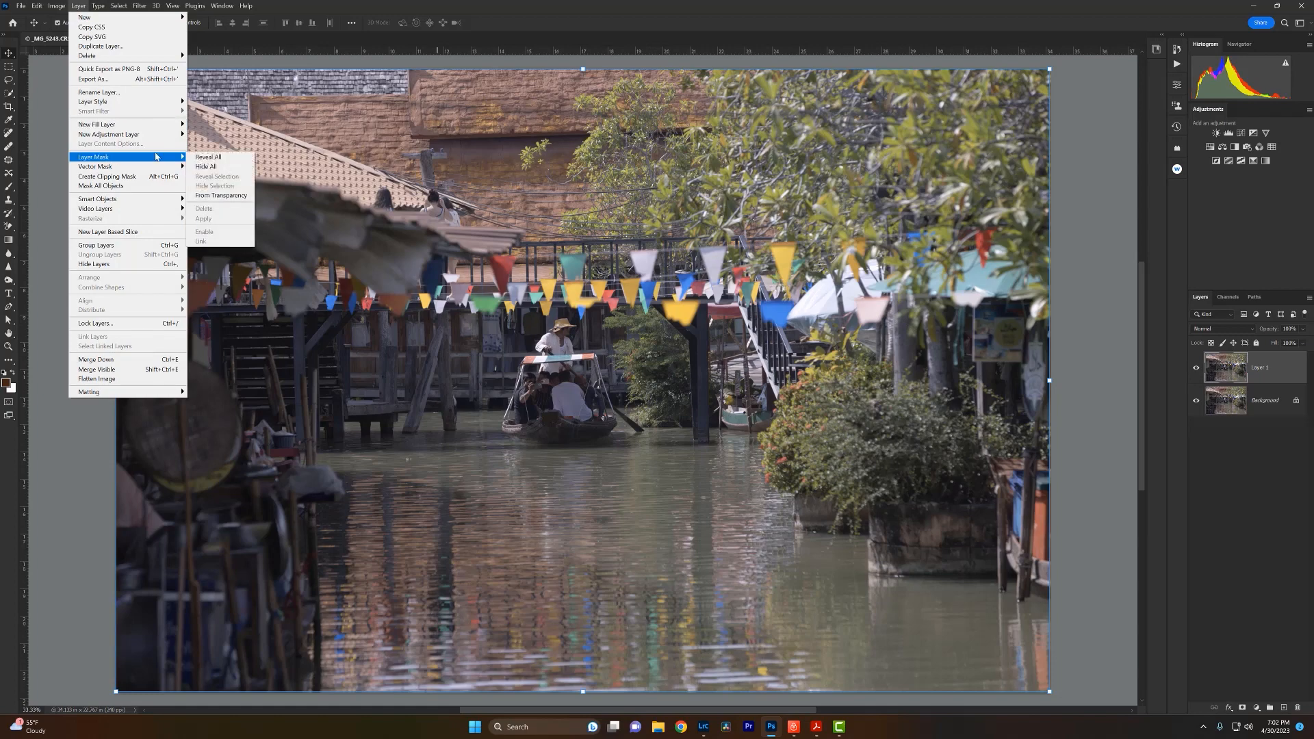
pyautogui.moveTo(155, 205)
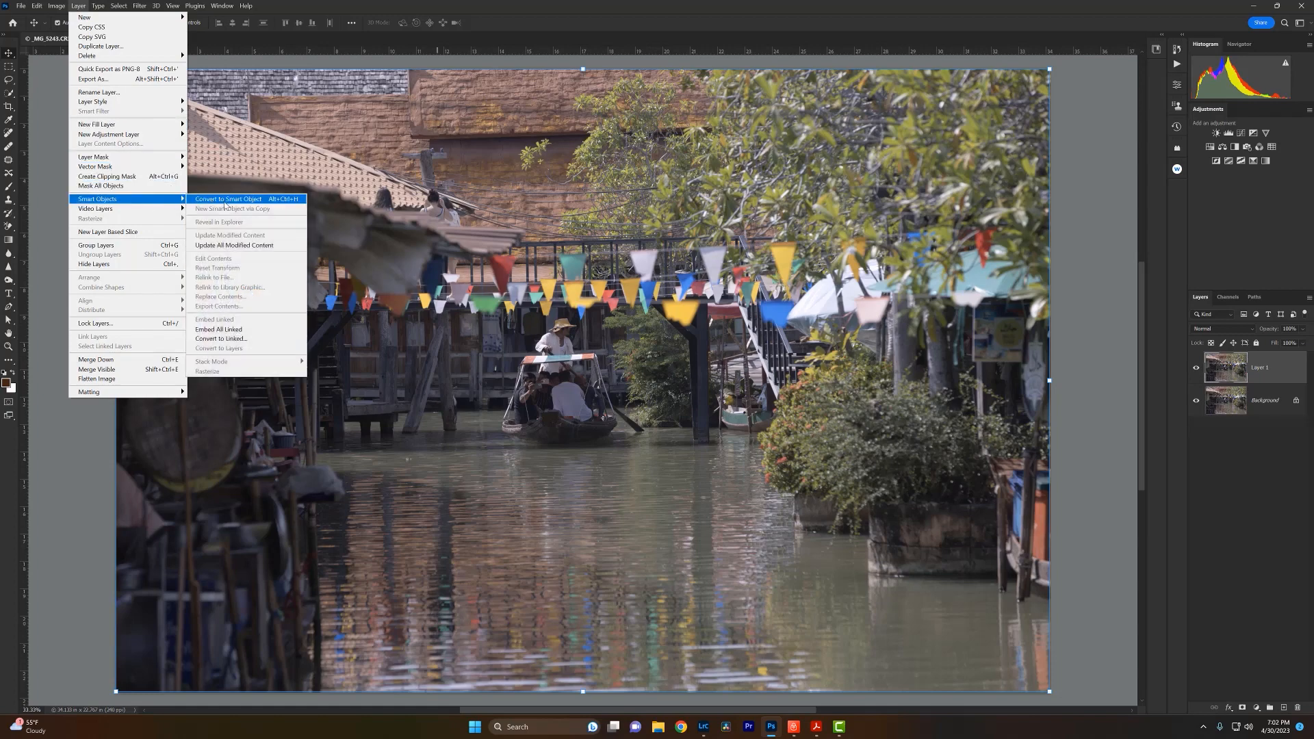
pyautogui.click(227, 200)
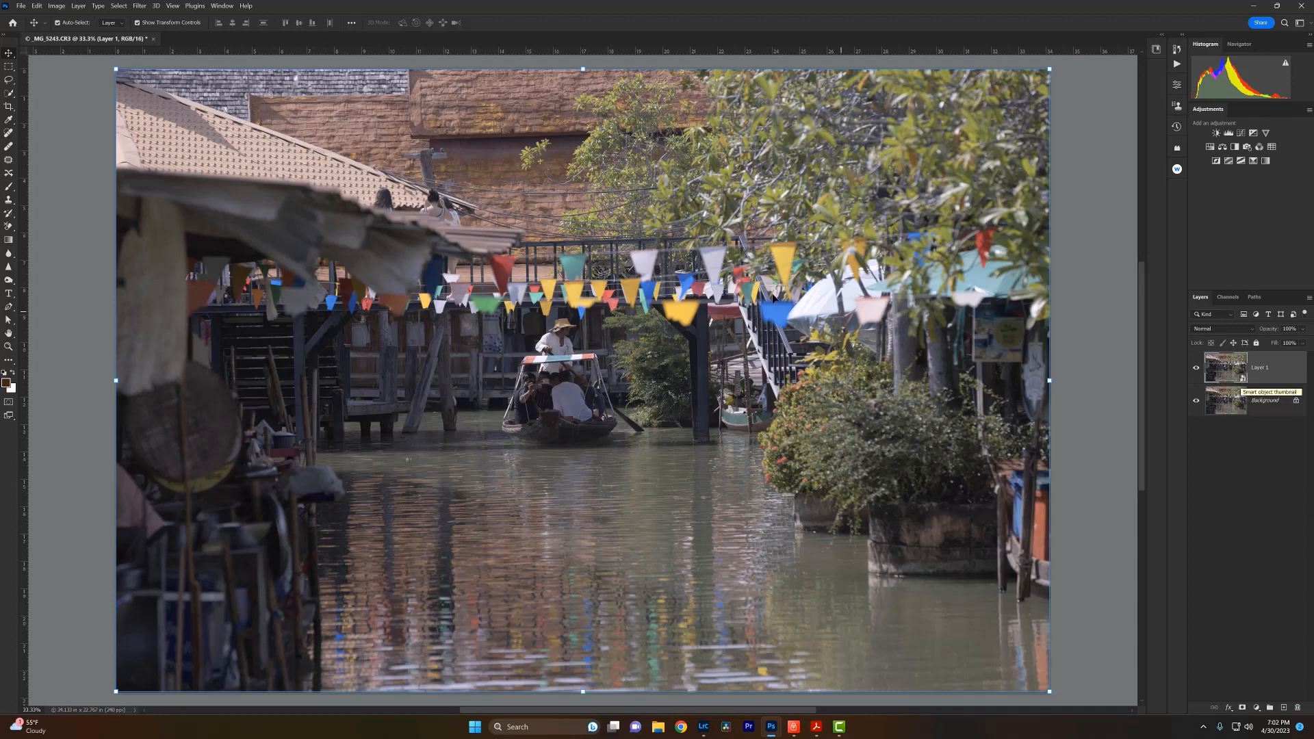
# Open the Dehancer Film filter on the smart object layer and maximise its window
pyautogui.click(139, 6)
pyautogui.moveTo(180, 266)
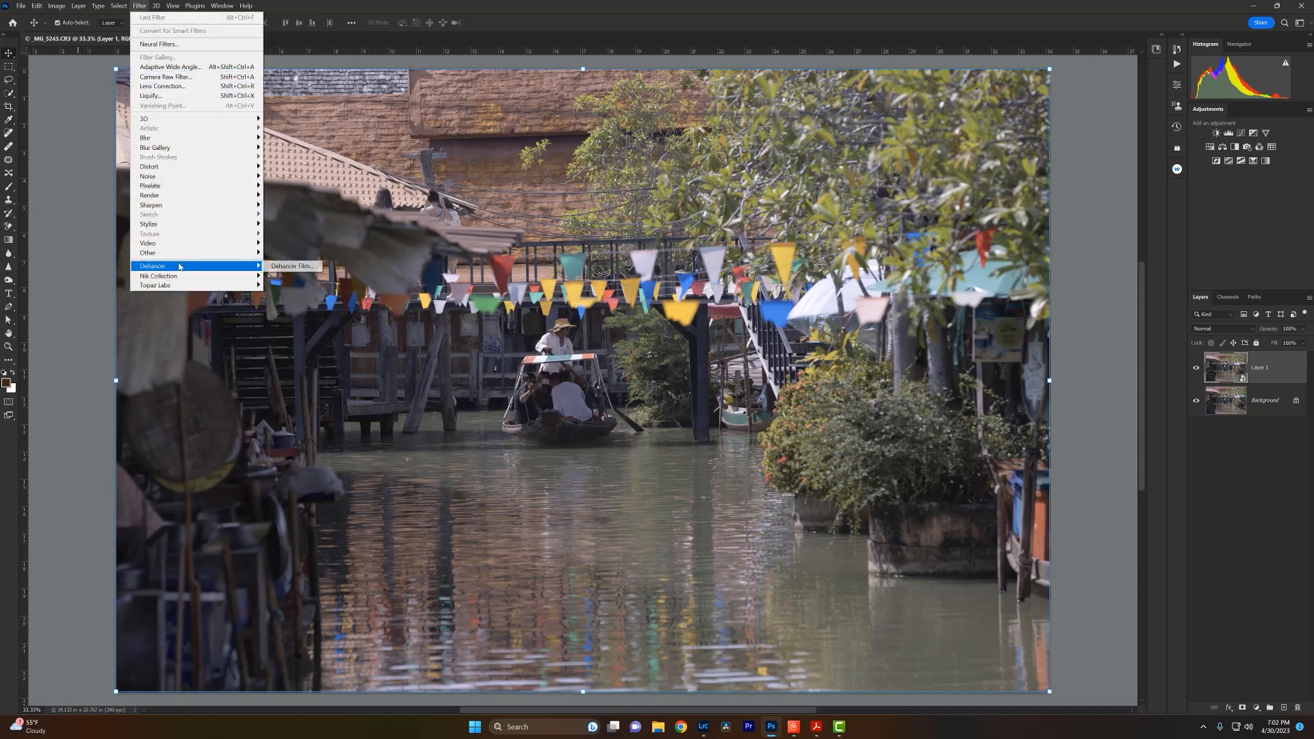
pyautogui.click(301, 268)
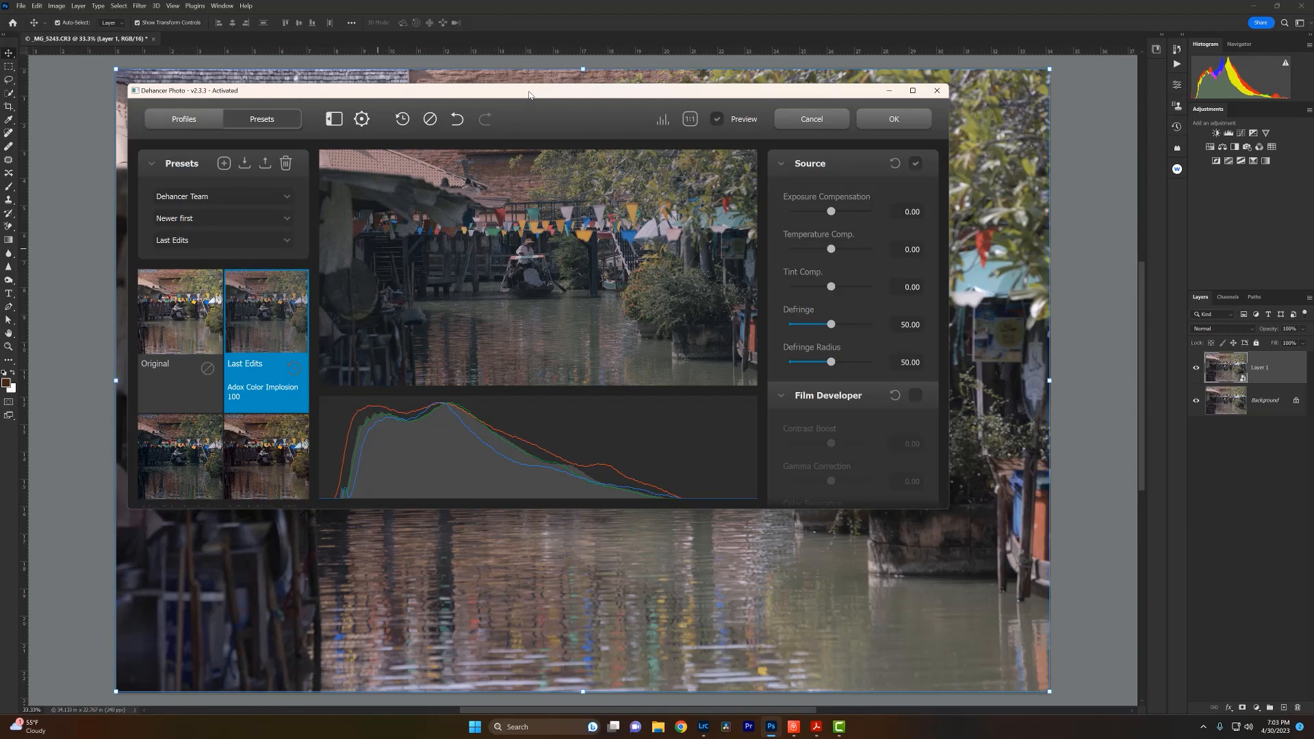
pyautogui.doubleClick(529, 92)
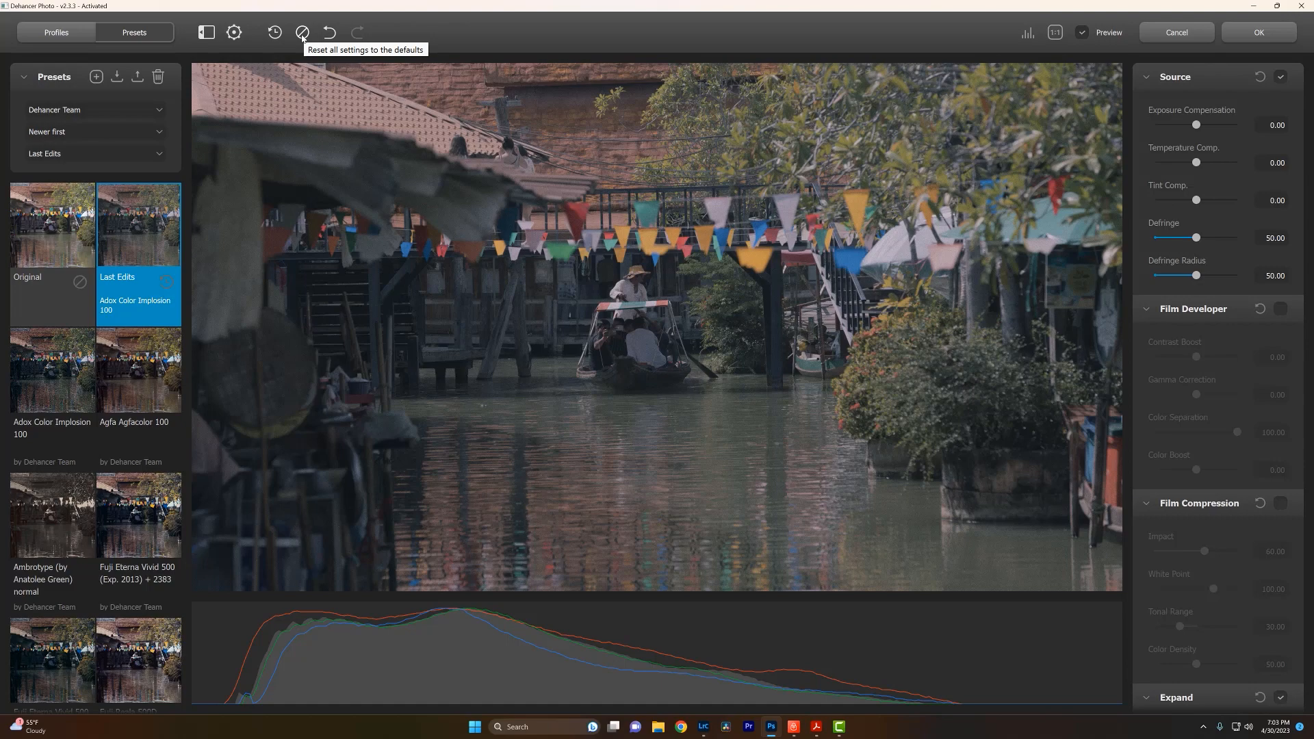
# Reset all film settings to the defaults and set the preset list to All Presets
pyautogui.press('r')
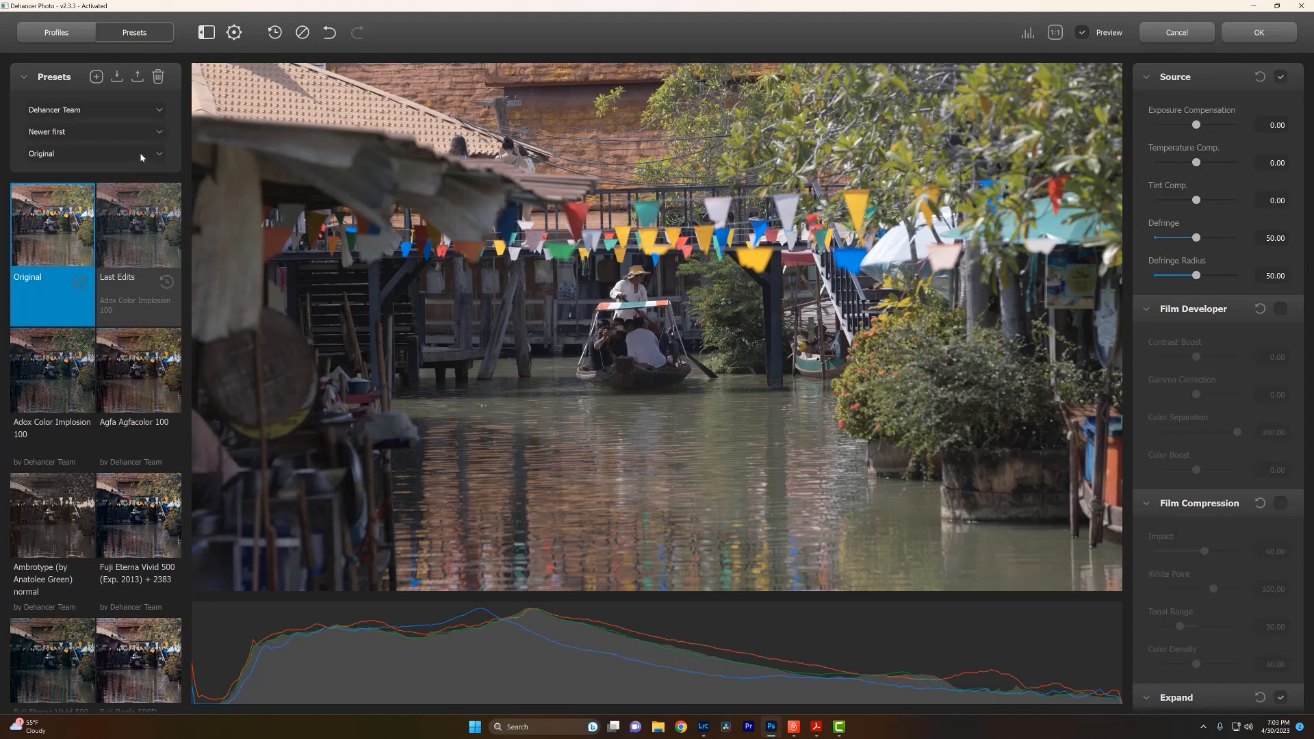
pyautogui.click(129, 113)
pyautogui.click(92, 131)
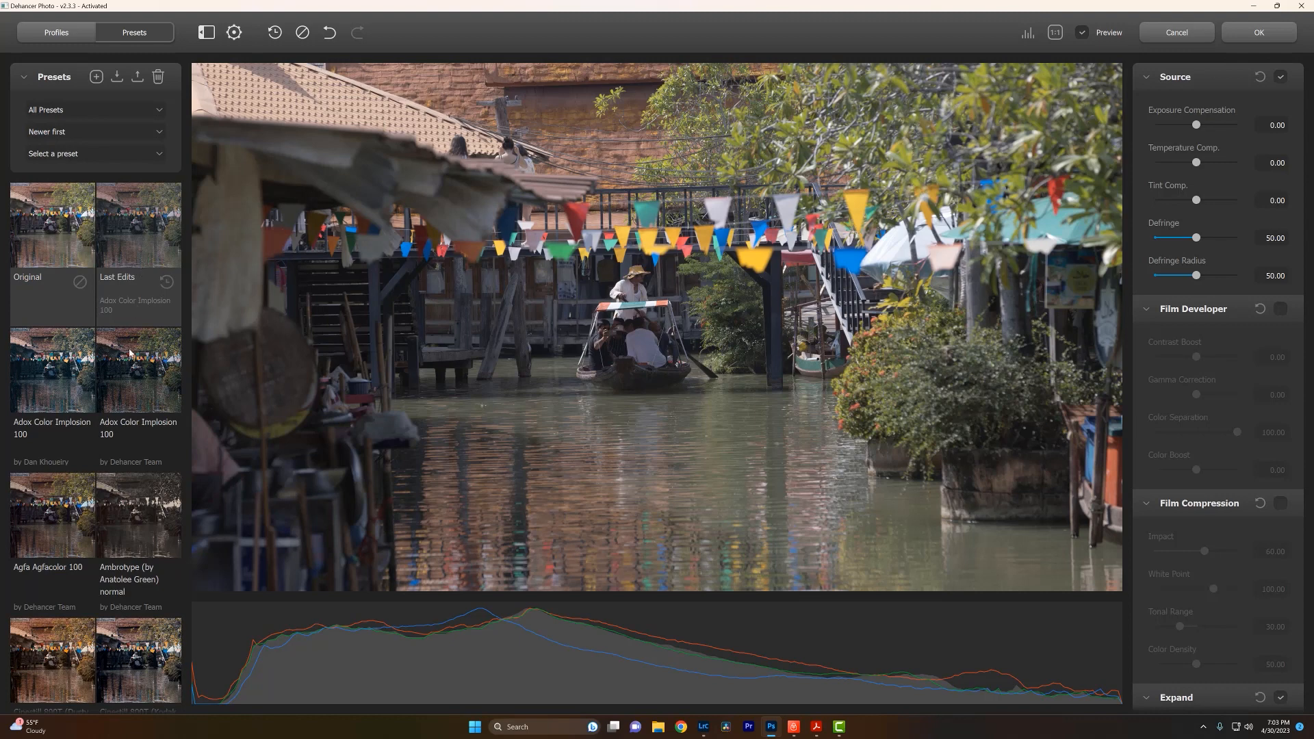
# Try the warm Fuji Eterna Vivid 500 (Exp. 2013) preset and the Cinestill 800T + Kodak Endura Glossy Paper preset on the photo
pyautogui.scroll(-3, 130, 351)
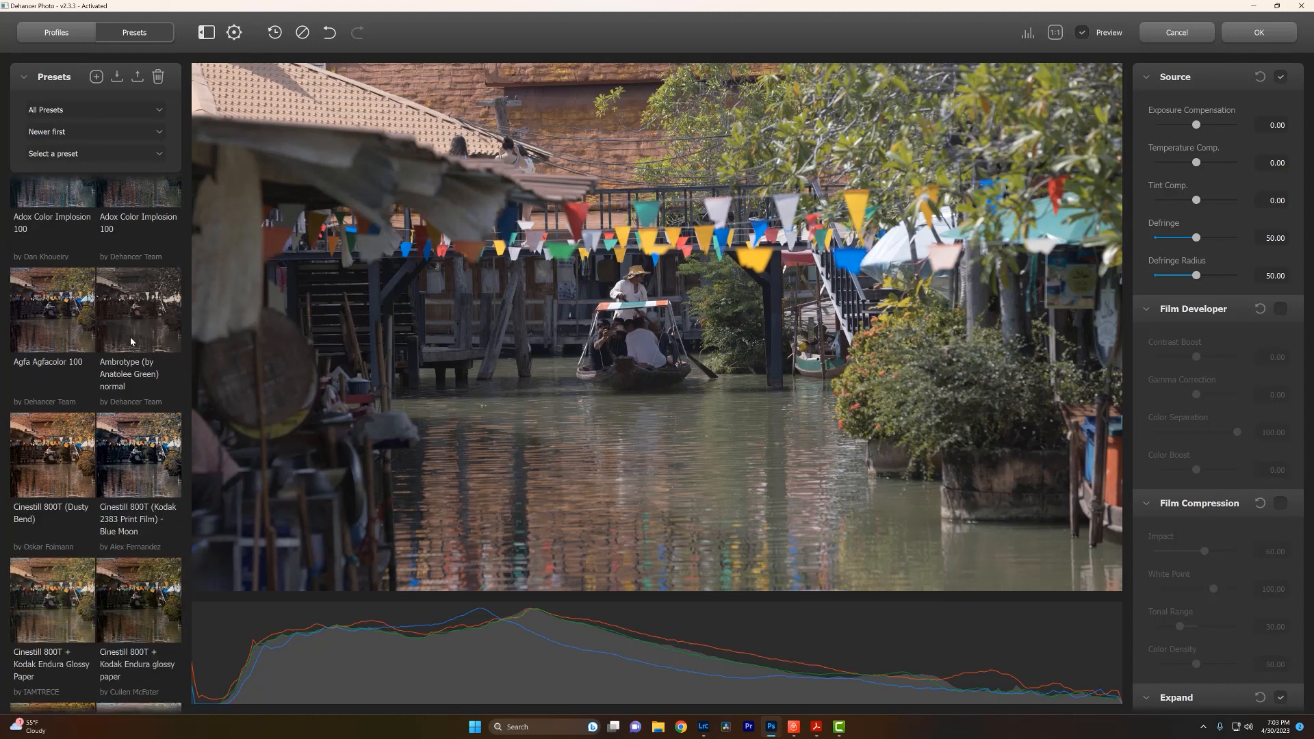
pyautogui.scroll(-1, 131, 341)
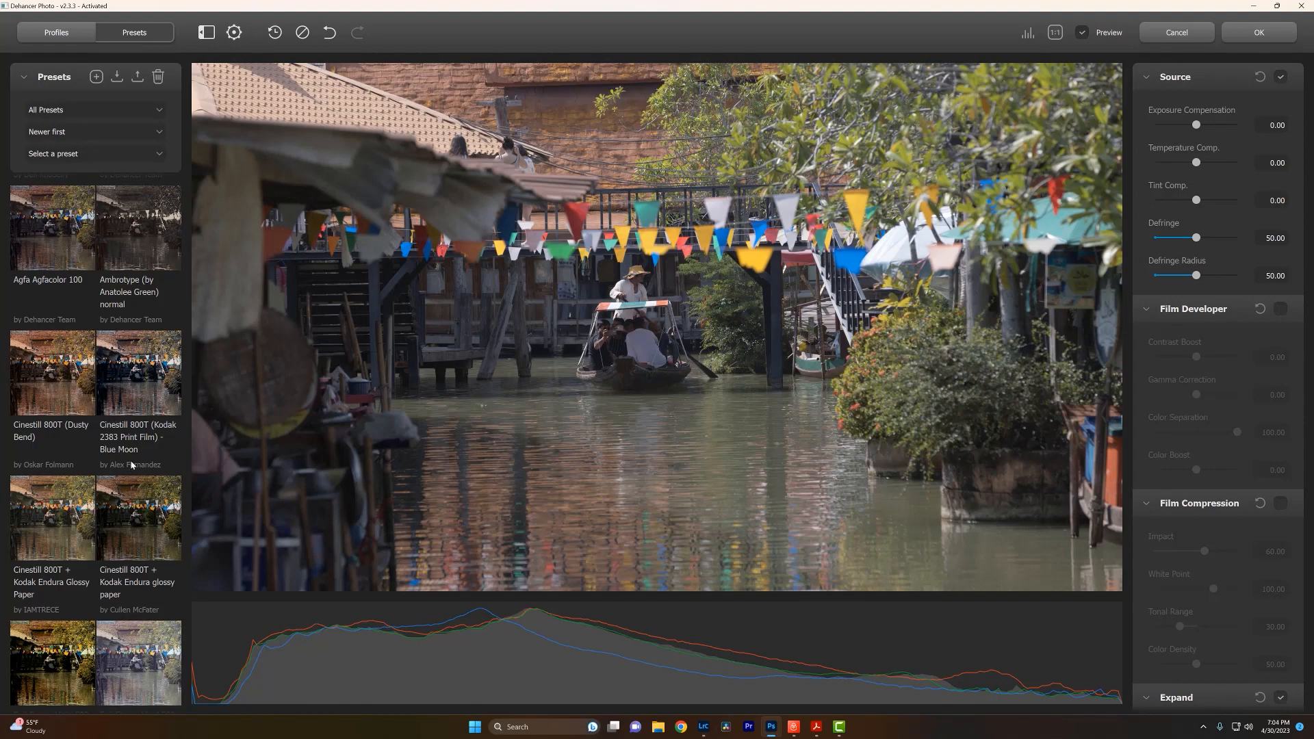
pyautogui.scroll(-2, 116, 465)
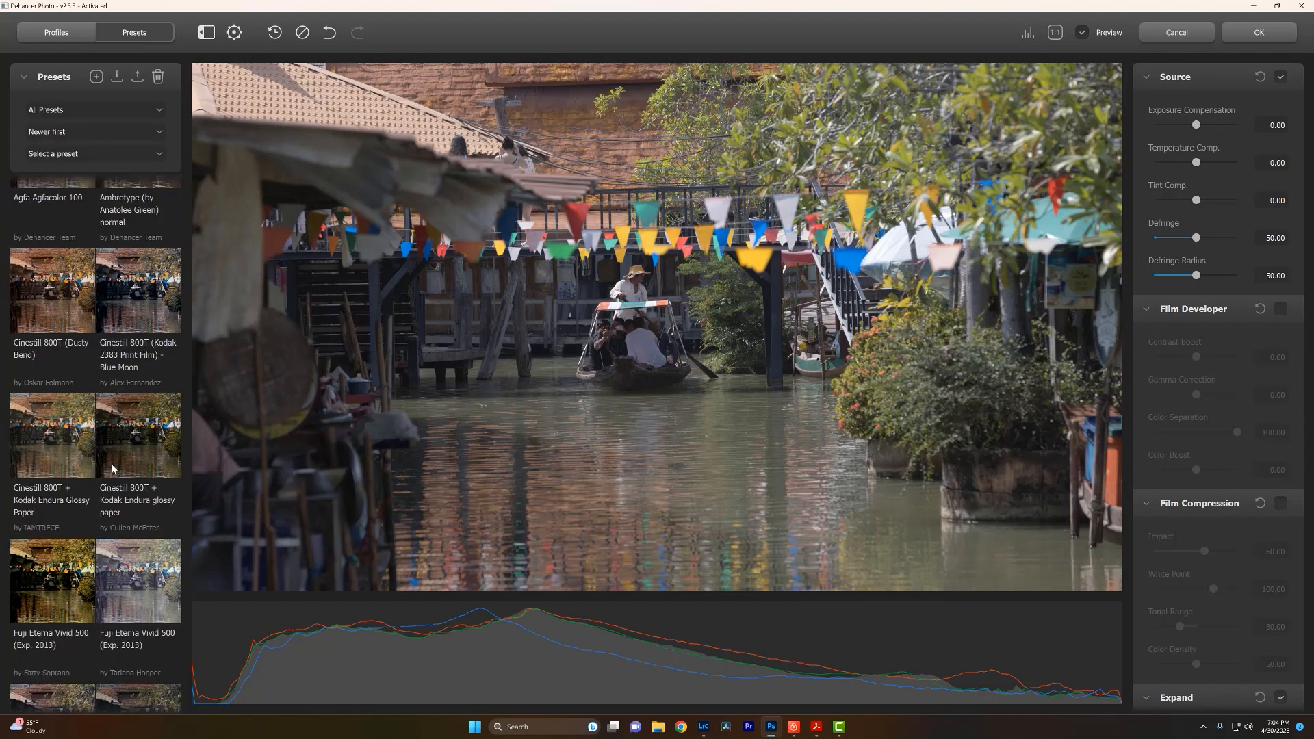
pyautogui.scroll(-4, 112, 464)
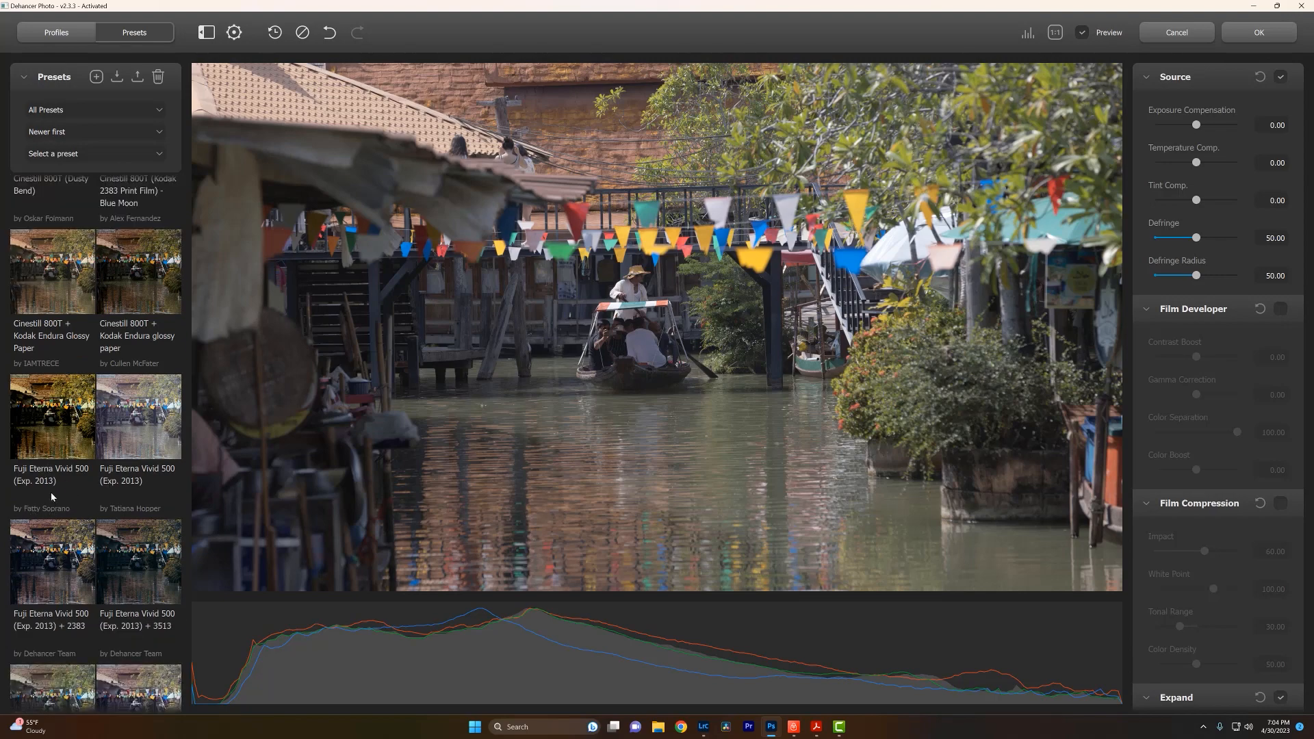
pyautogui.click(59, 429)
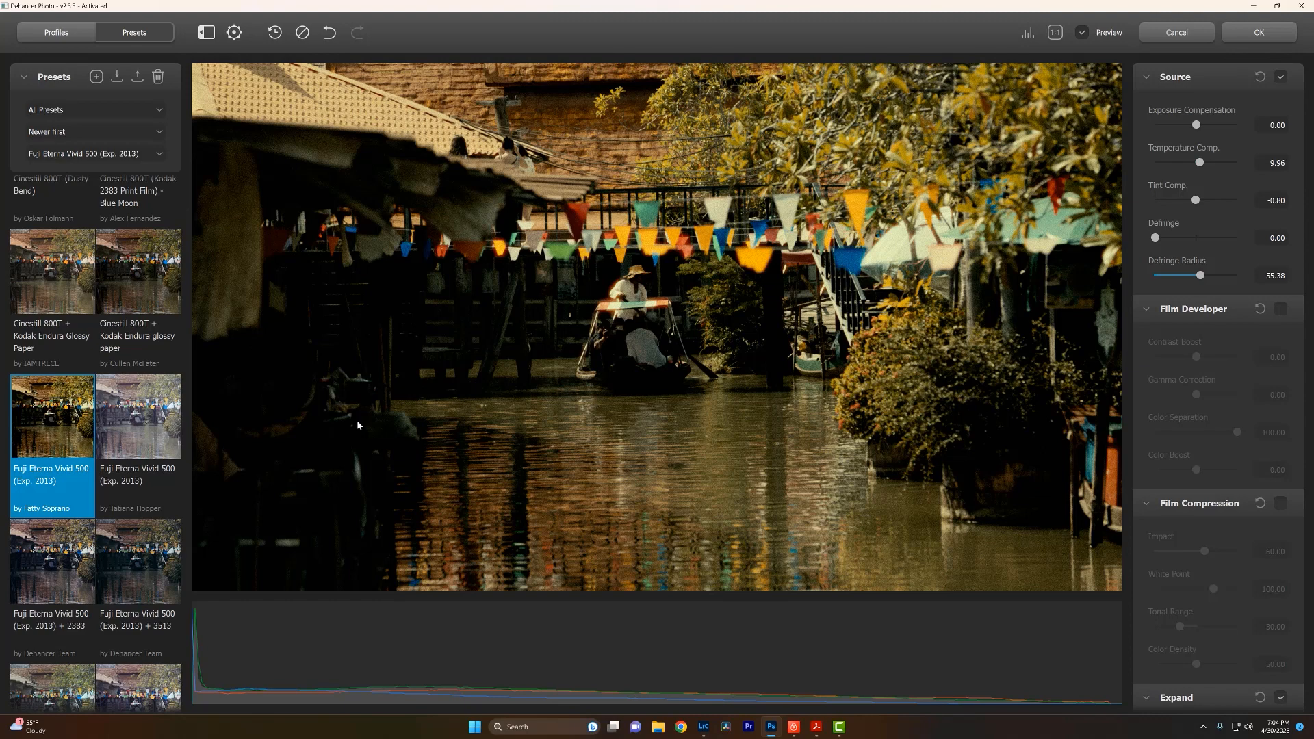
pyautogui.click(81, 319)
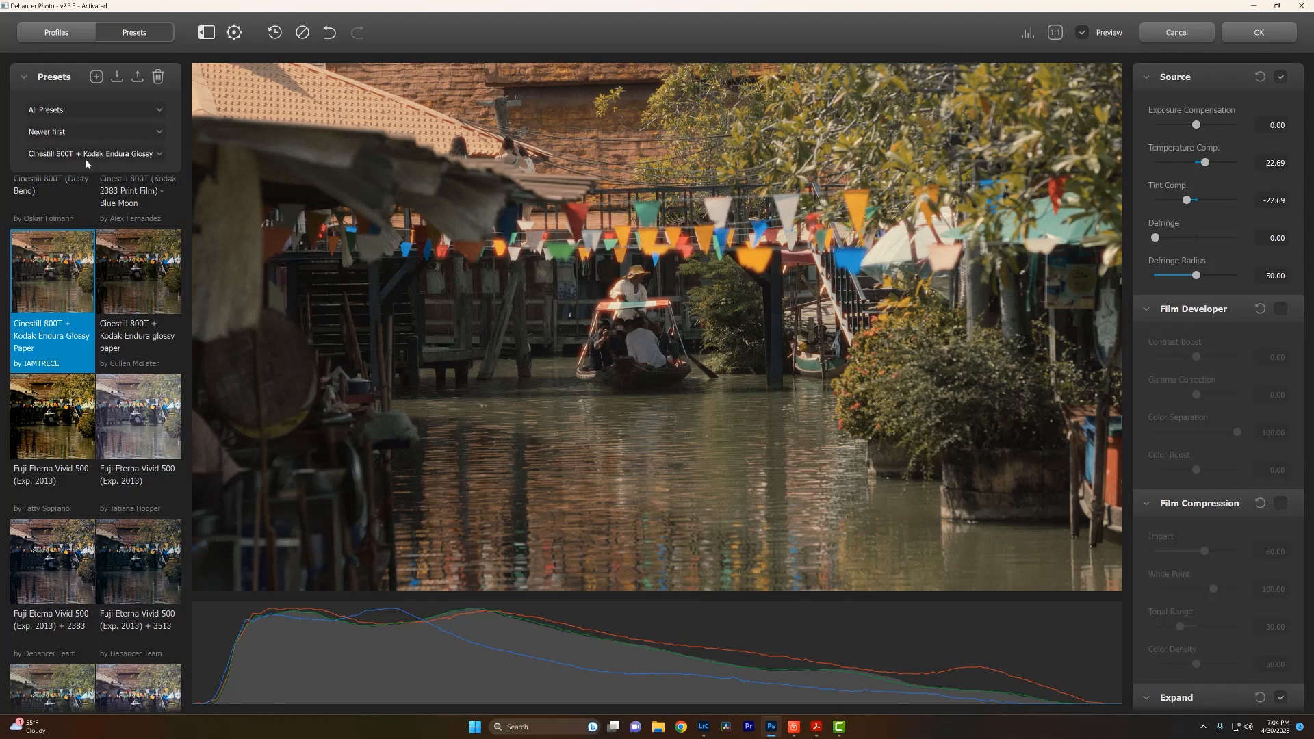
# Switch to the film profiles and compare the photo with the film profile disabled and enabled
pyautogui.click(51, 37)
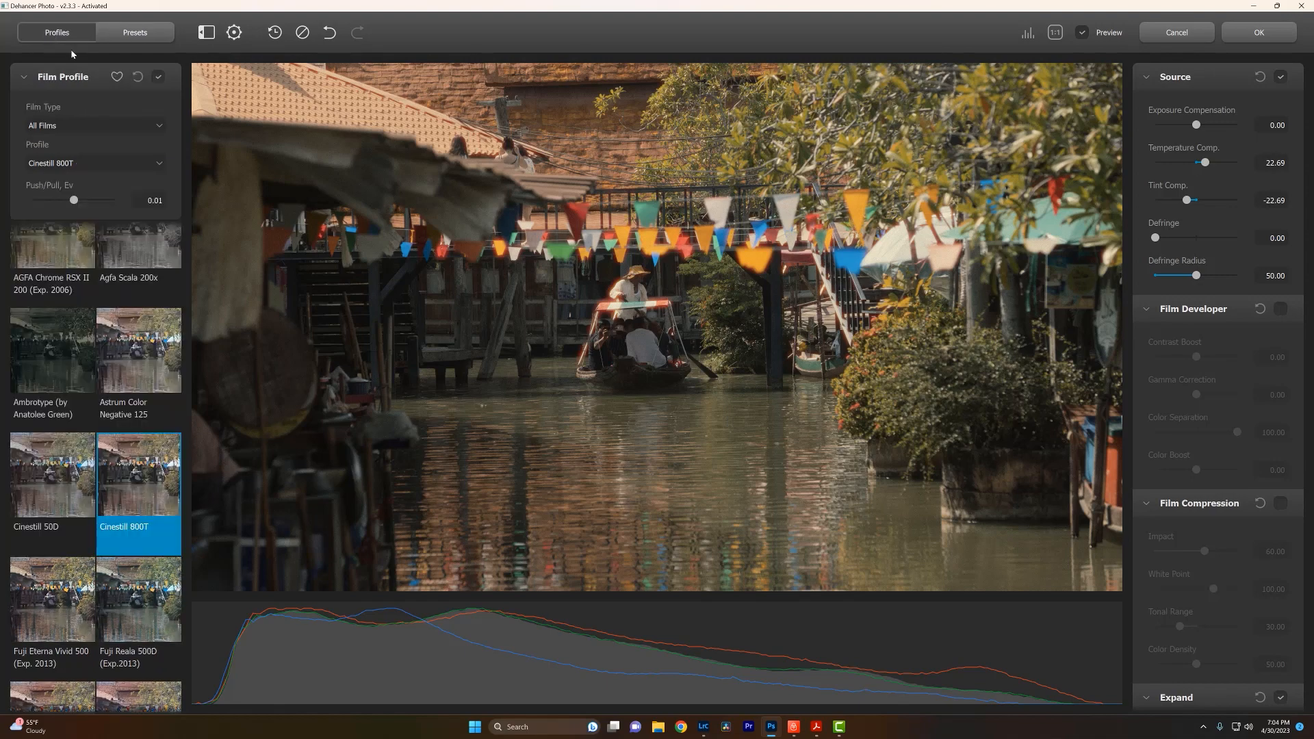
pyautogui.click(158, 77)
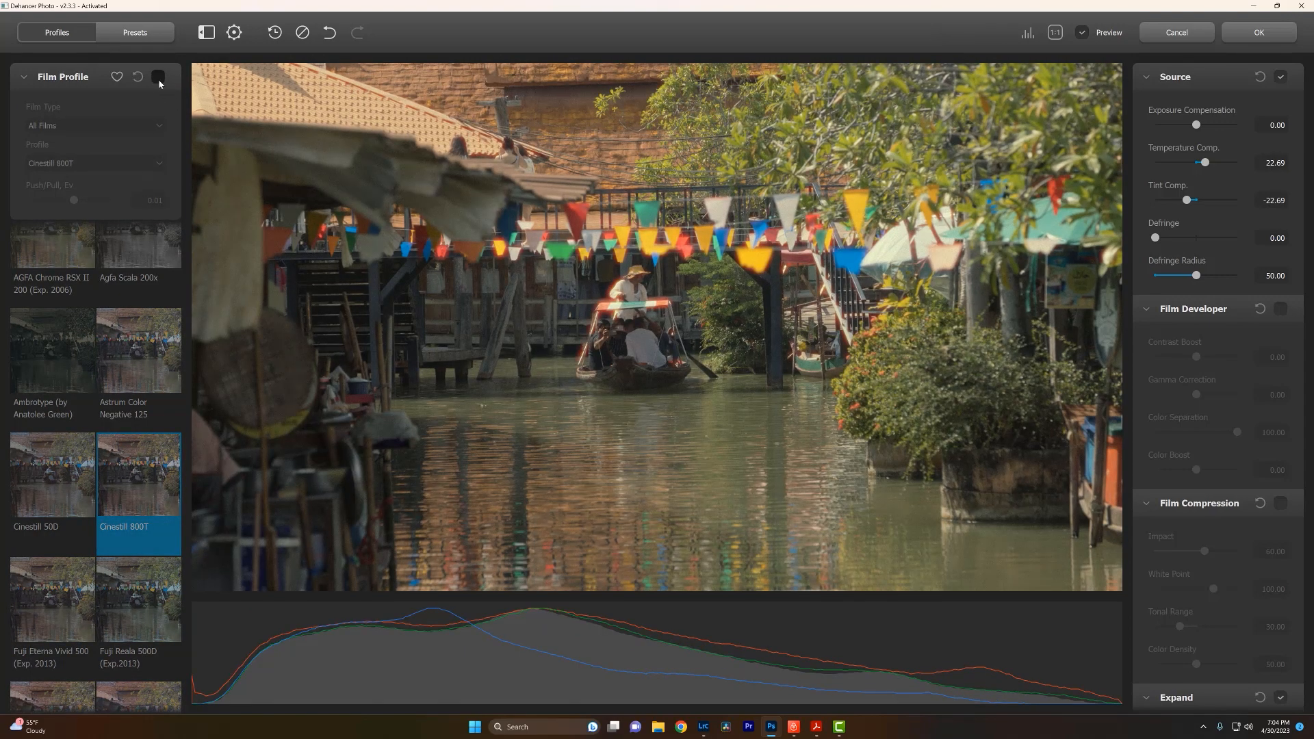
pyautogui.click(158, 77)
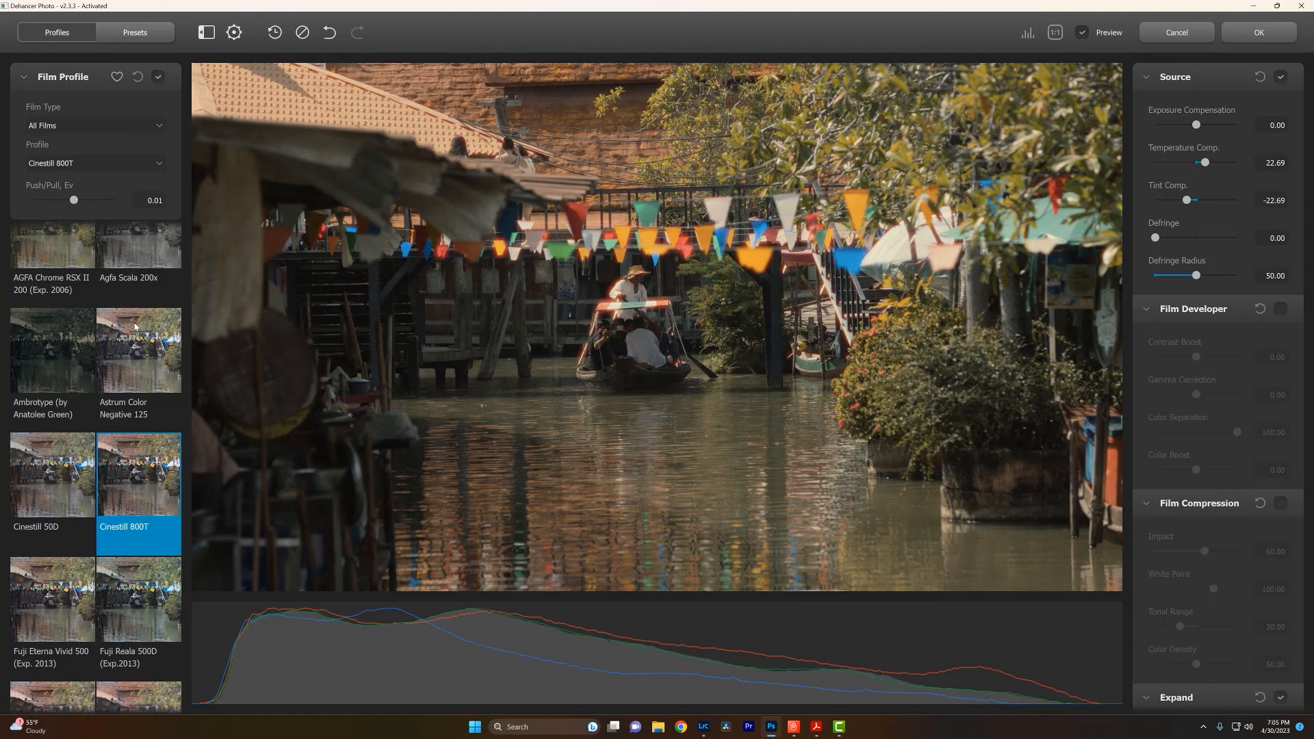
# Choose the Cinestill 50D film profile and reset the remaining settings to the defaults
pyautogui.scroll(2, 107, 428)
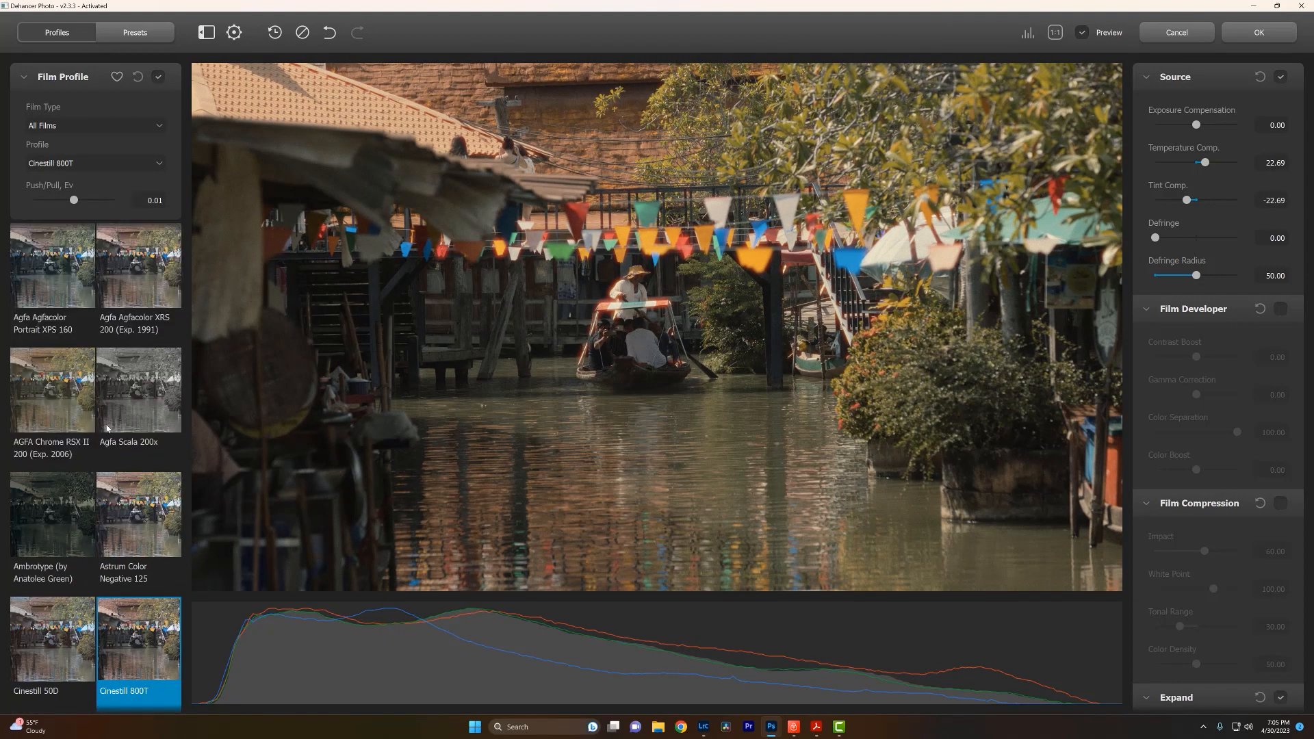
pyautogui.scroll(-1, 61, 401)
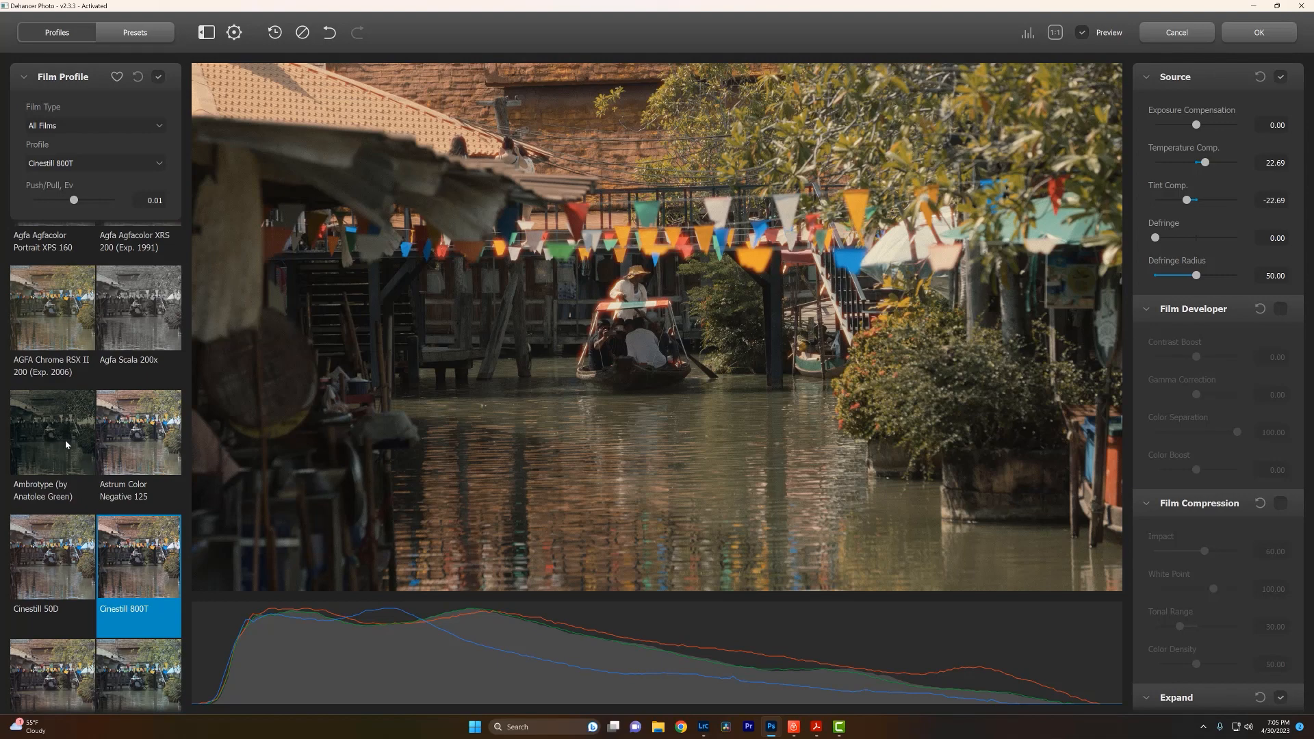
pyautogui.scroll(-2, 66, 444)
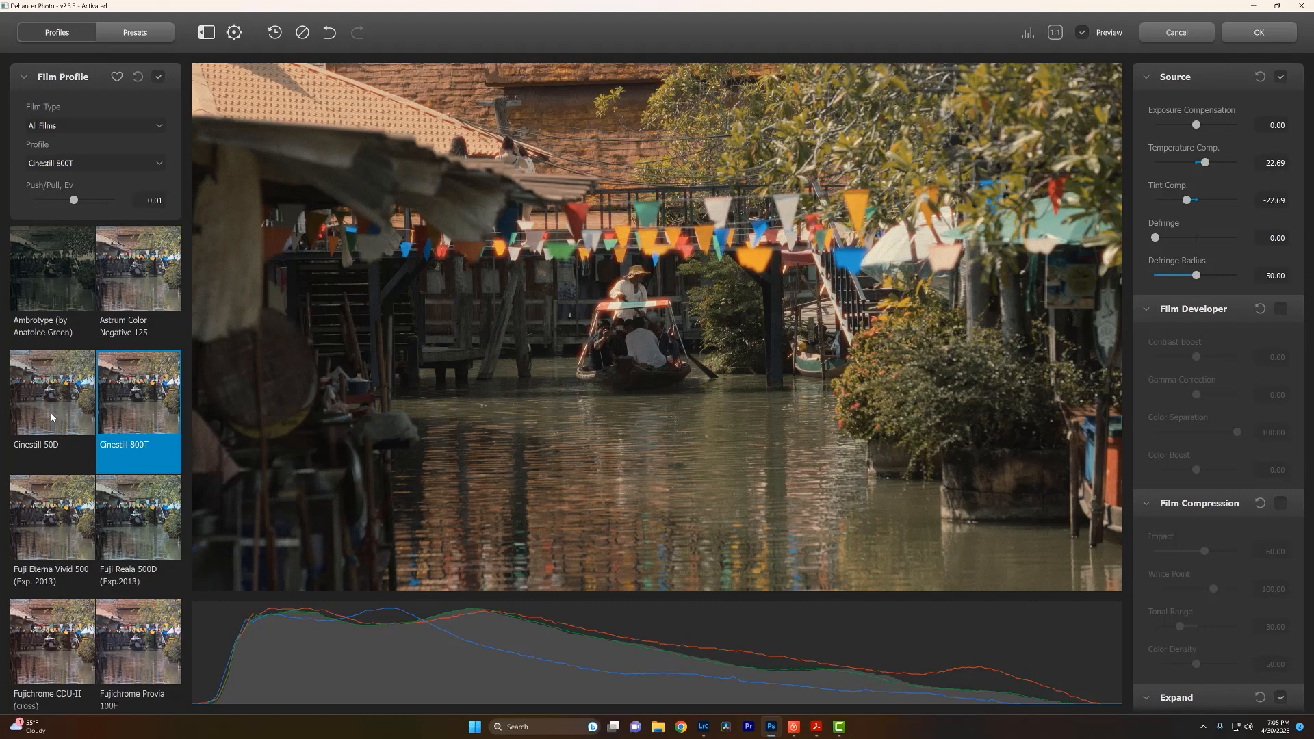
pyautogui.click(51, 416)
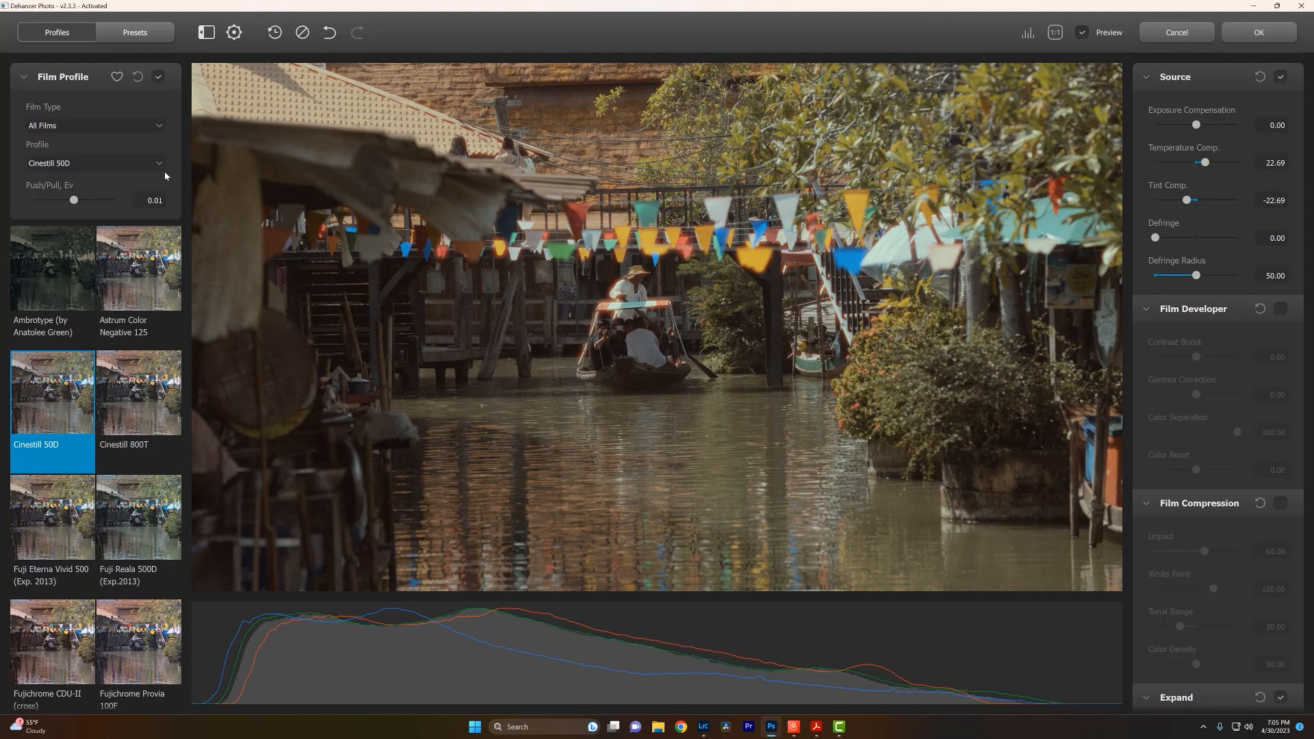
pyautogui.click(302, 34)
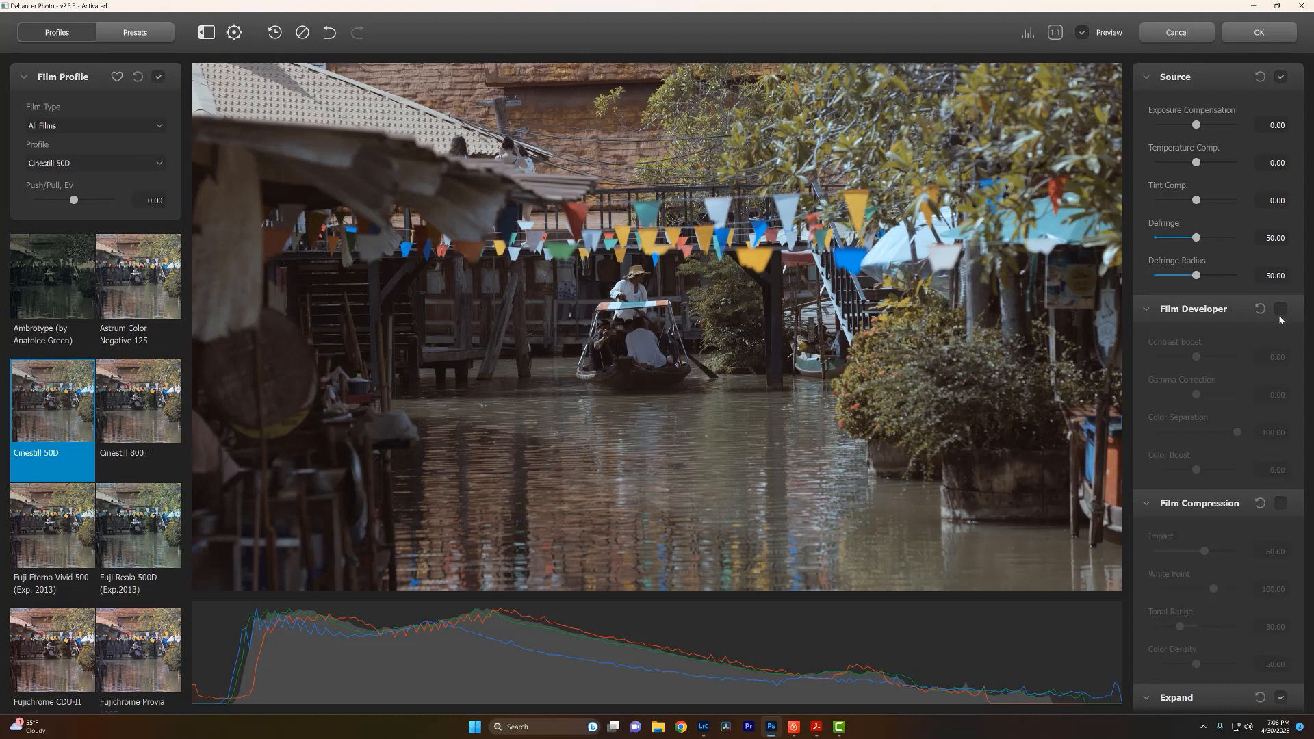
# Review the adjustment groups from Source down to Film Grain, and hide and restore the histogram
pyautogui.scroll(-8, 1262, 461)
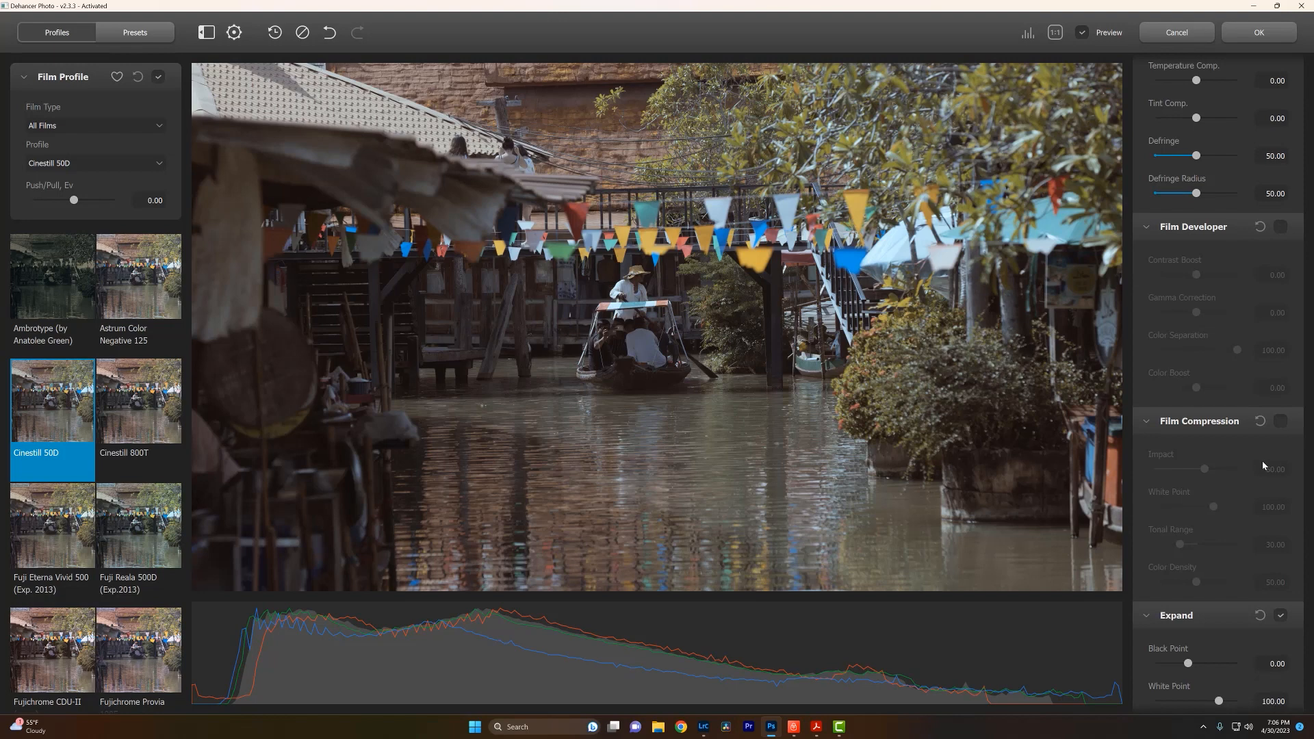
pyautogui.scroll(-9, 1262, 462)
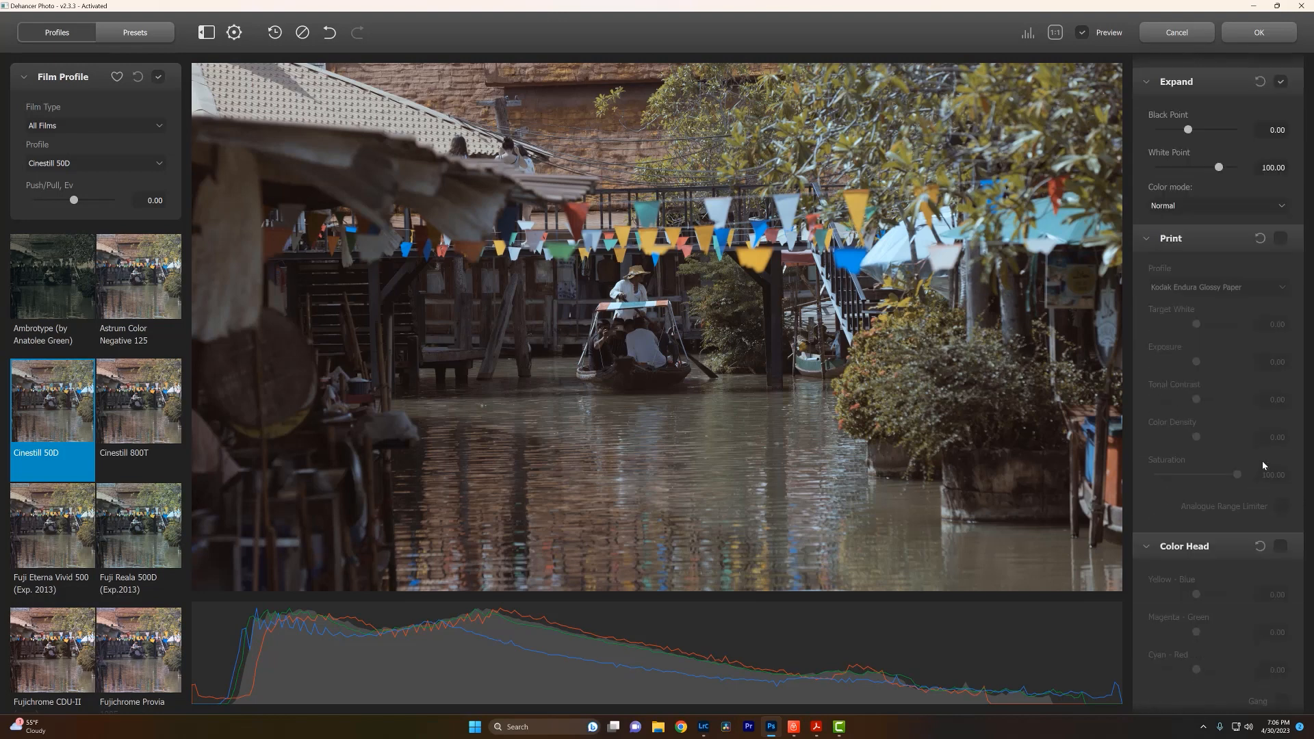
pyautogui.scroll(-11, 1262, 467)
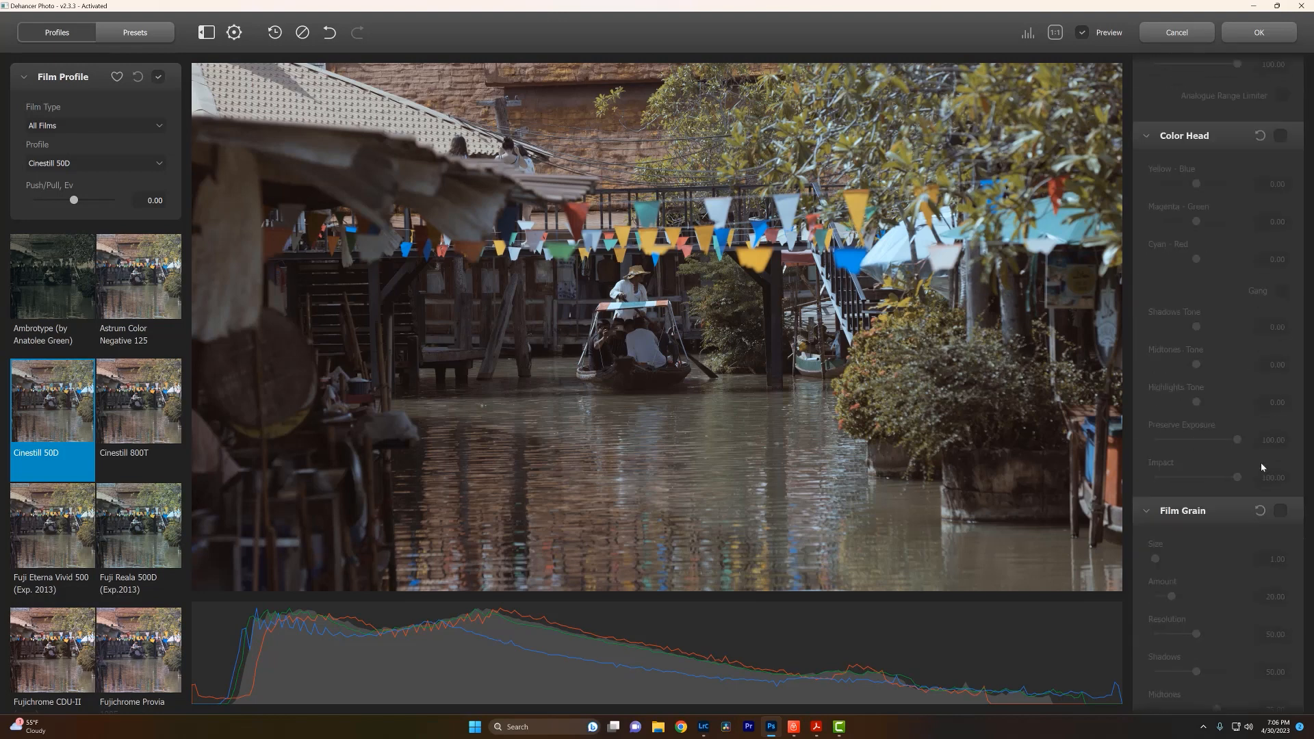
pyautogui.scroll(6, 1262, 466)
pyautogui.scroll(18, 1262, 467)
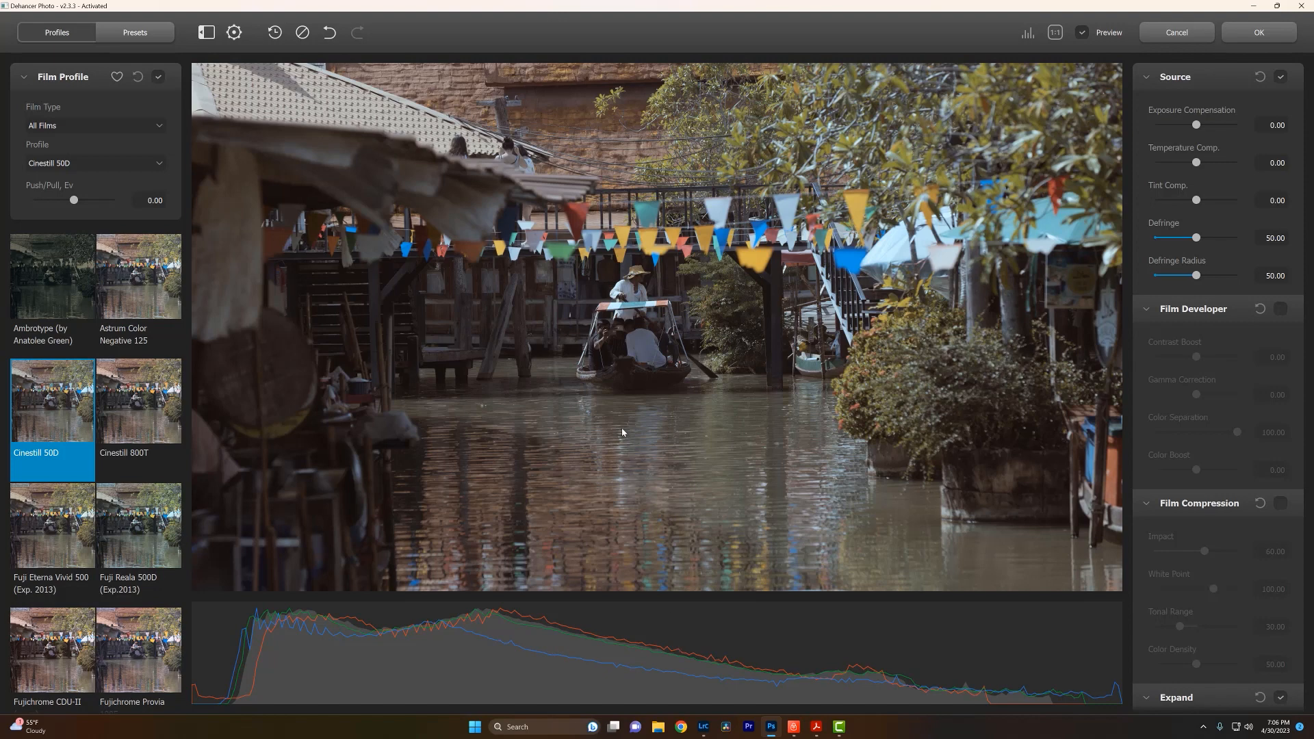
pyautogui.click(1027, 34)
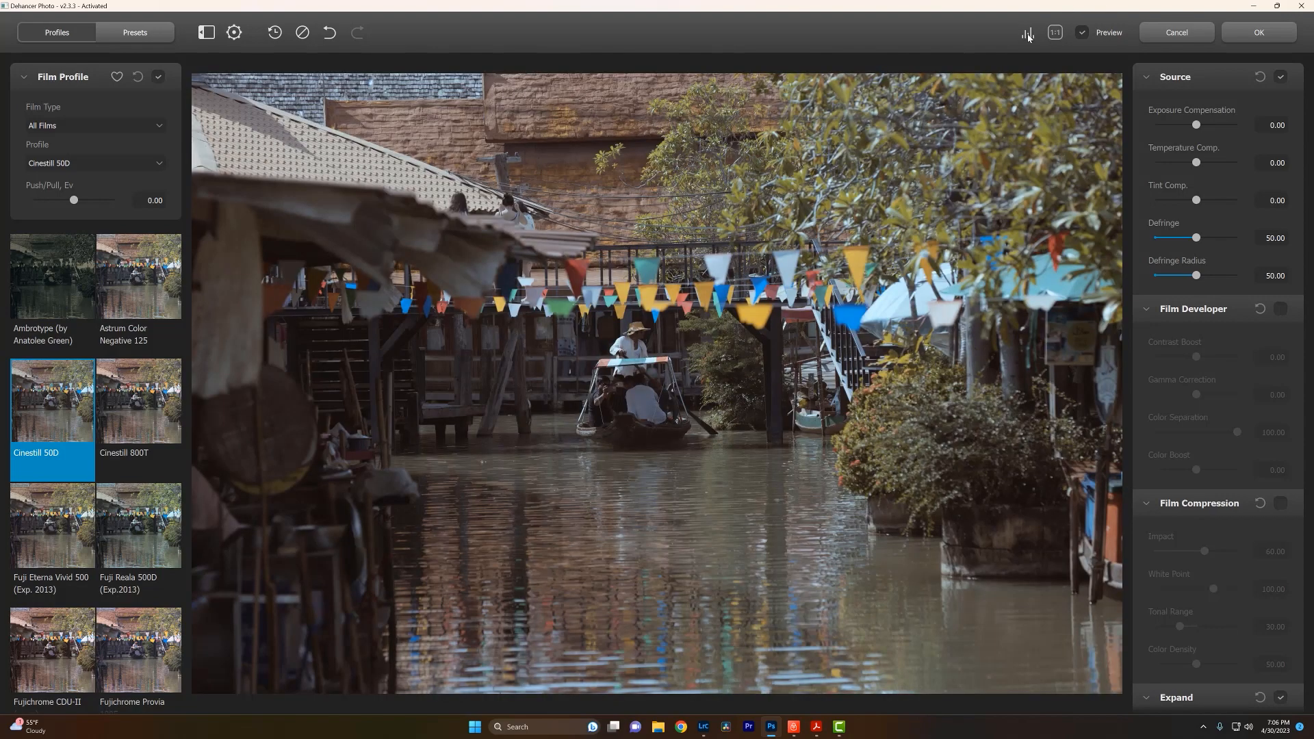
pyautogui.click(1027, 34)
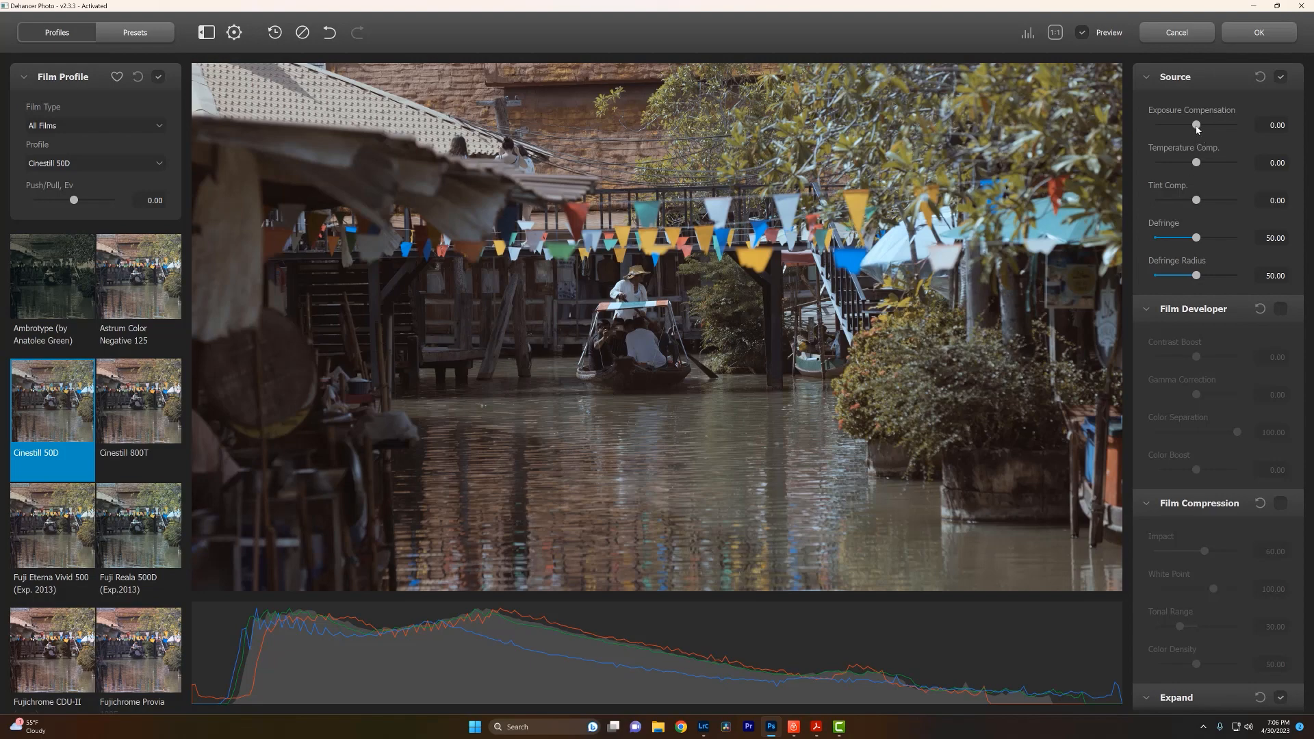
# Raise the source's Exposure Compensation to 0.42
pyautogui.moveTo(1197, 130); pyautogui.dragTo(1201, 129)
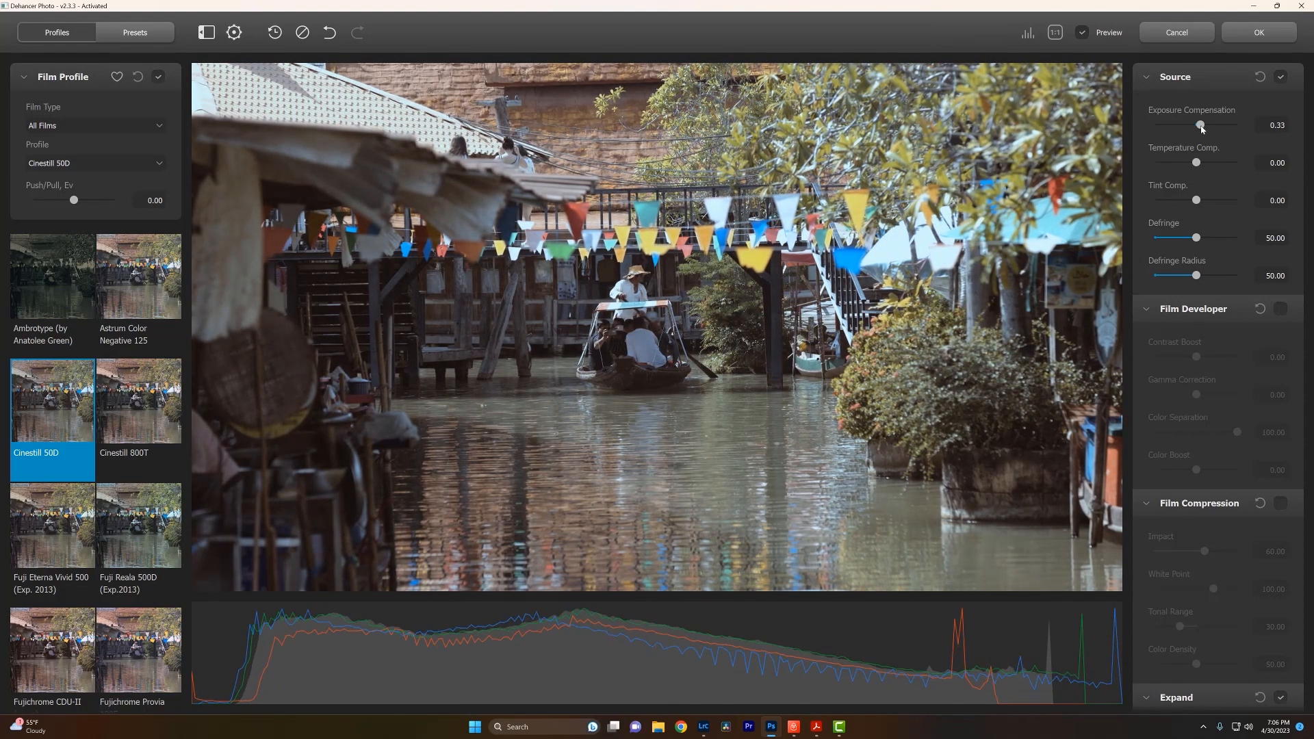
pyautogui.moveTo(1200, 130); pyautogui.dragTo(1204, 130)
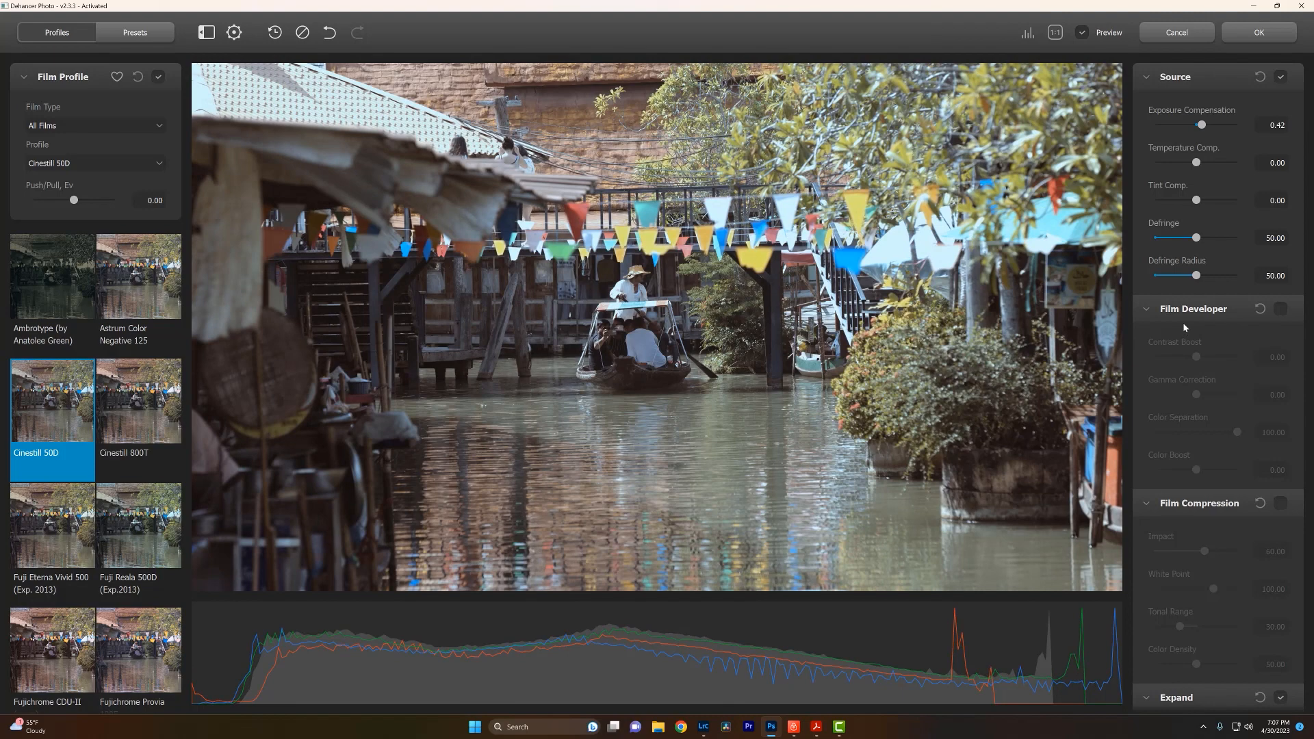
# Collapse the Film Developer and Film Compression groups and enable the Print adjustments
pyautogui.click(1140, 310)
pyautogui.click(1146, 338)
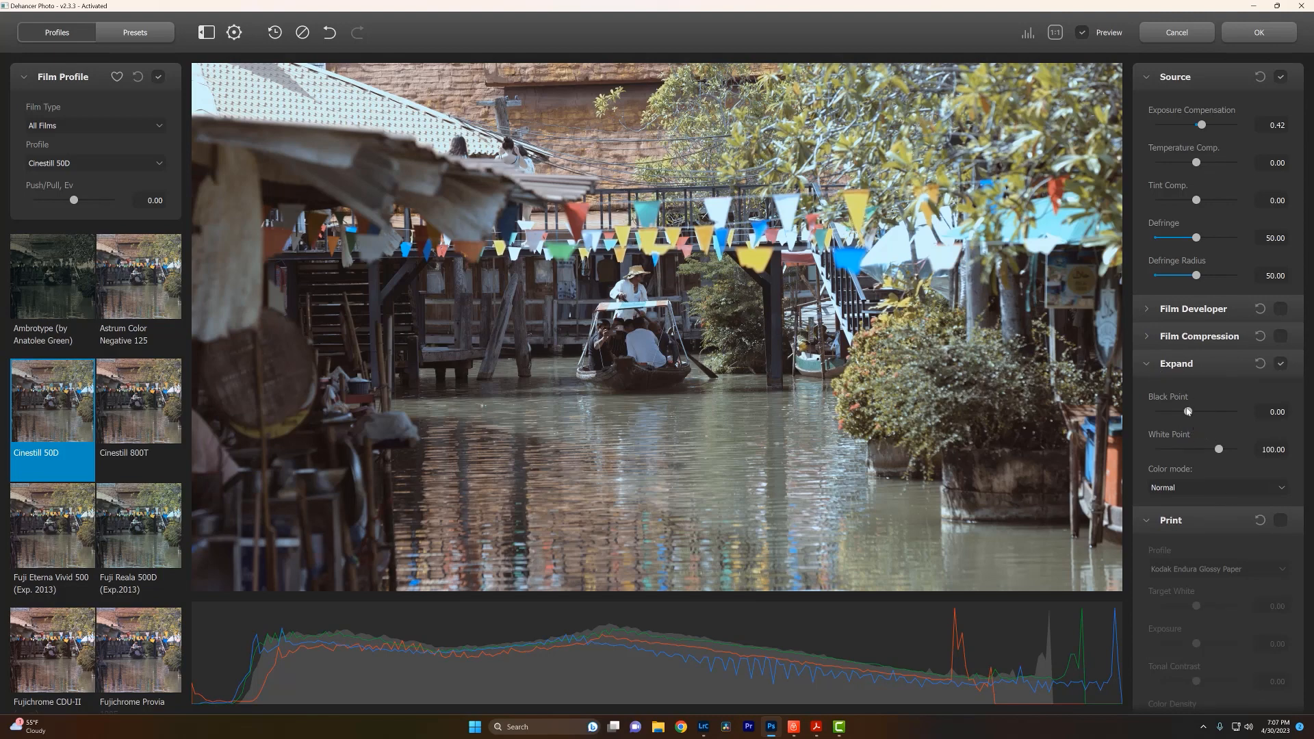
pyautogui.click(1281, 520)
pyautogui.scroll(-1, 1219, 521)
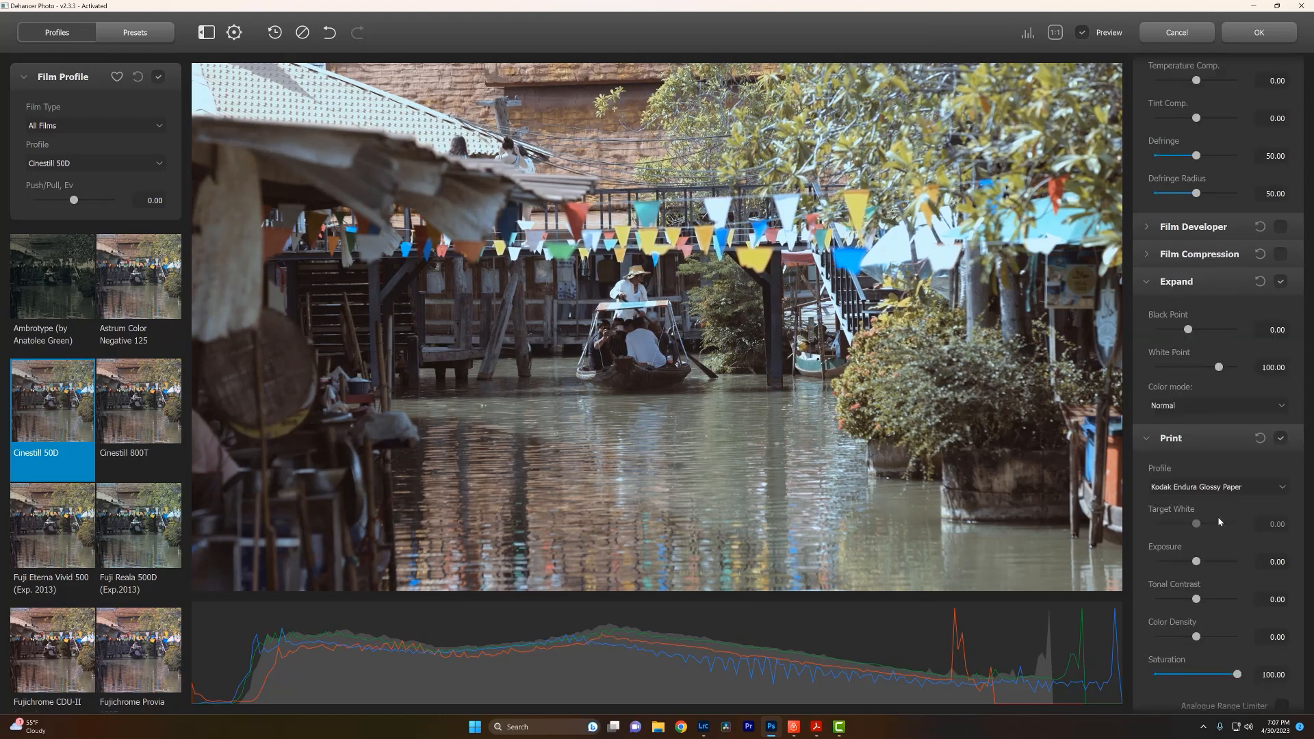
# Compare the Kodak 2383, Linear and Kodak Endura Glossy Paper print profiles, and settle on Kodak 2383 Print Film
pyautogui.click(1204, 488)
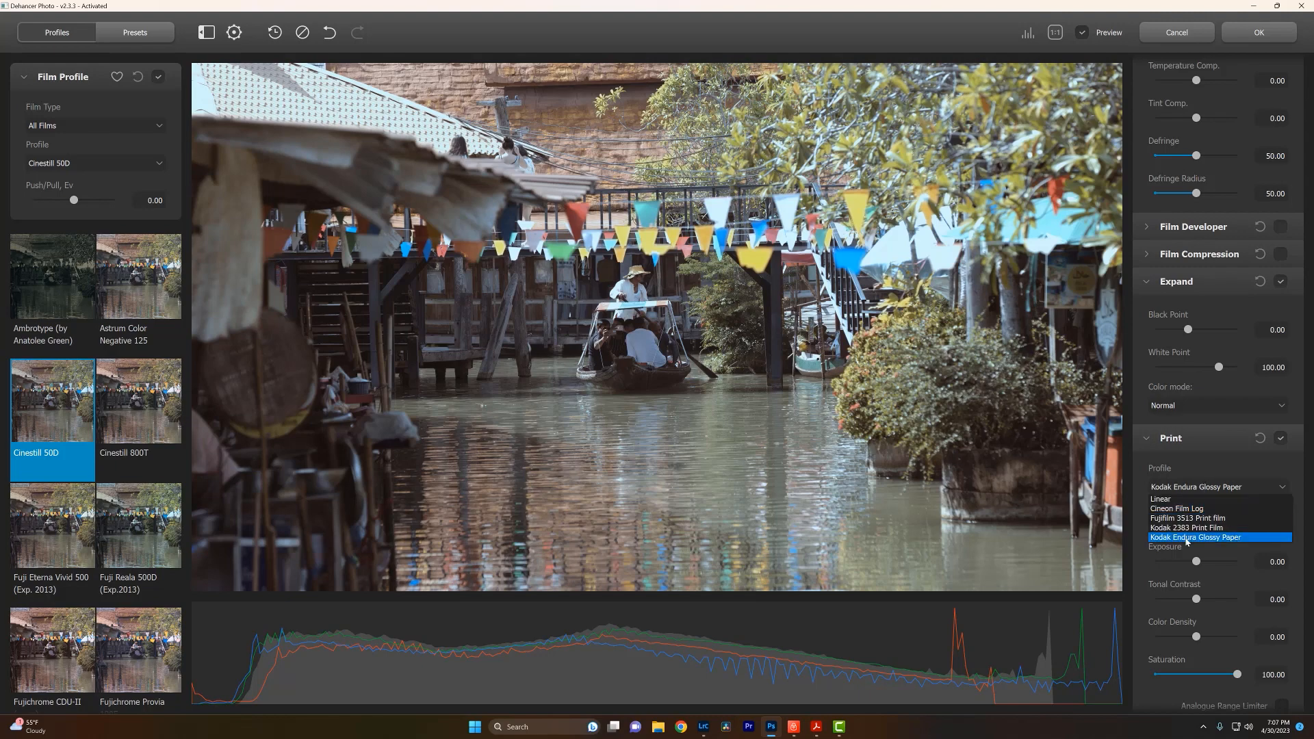
pyautogui.click(1186, 528)
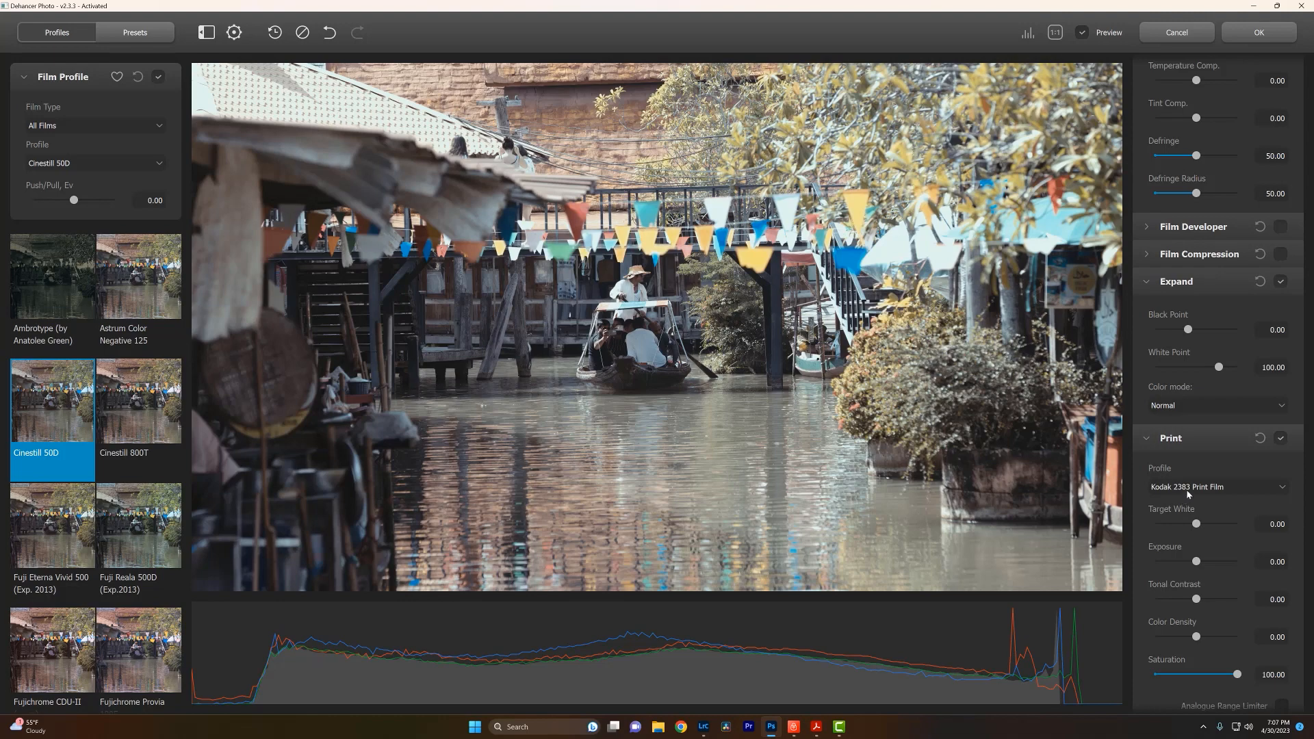
pyautogui.click(1177, 489)
pyautogui.click(1174, 506)
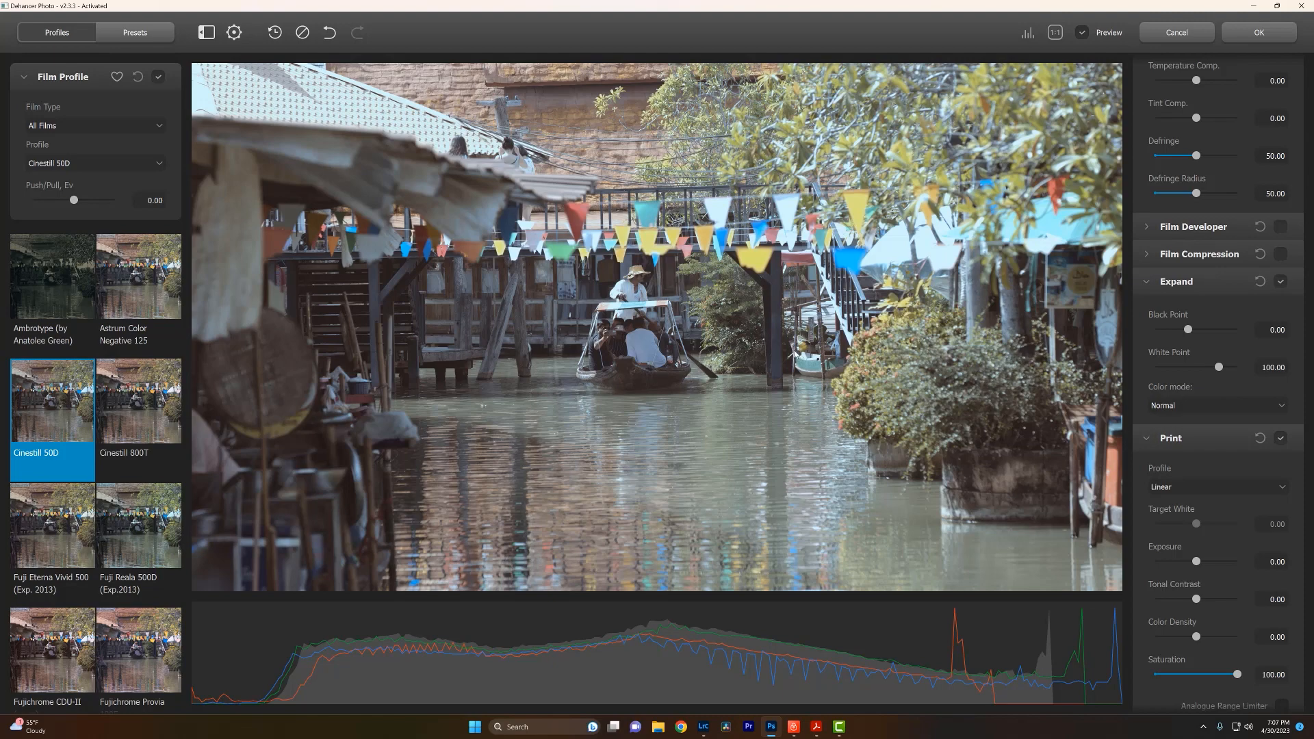
pyautogui.click(1178, 486)
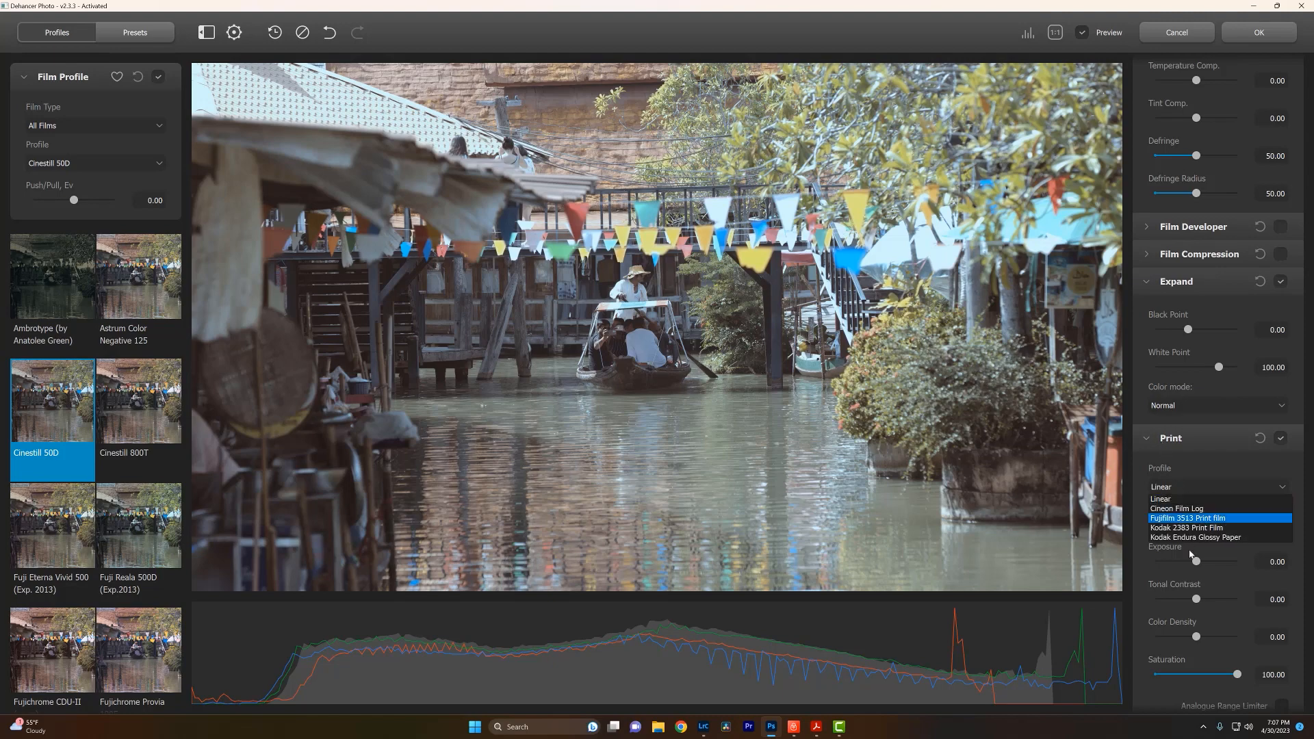
pyautogui.click(1188, 538)
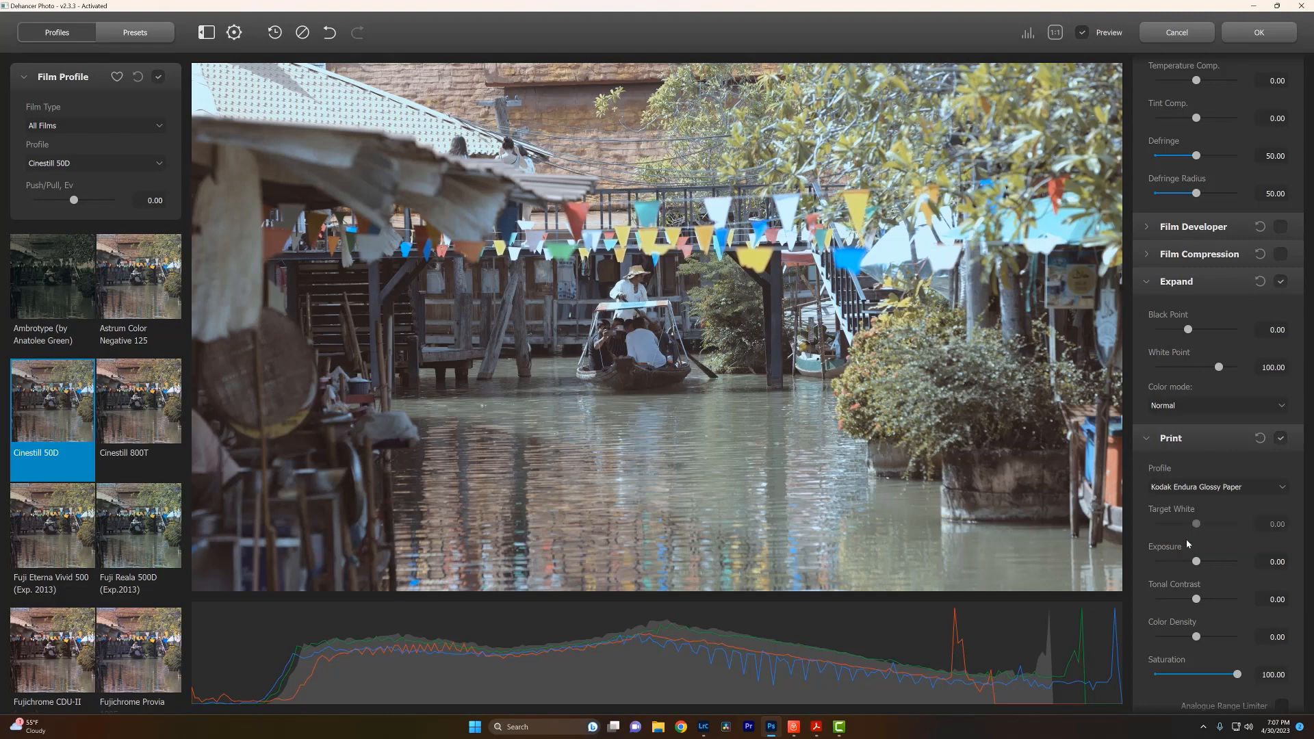
pyautogui.click(1181, 488)
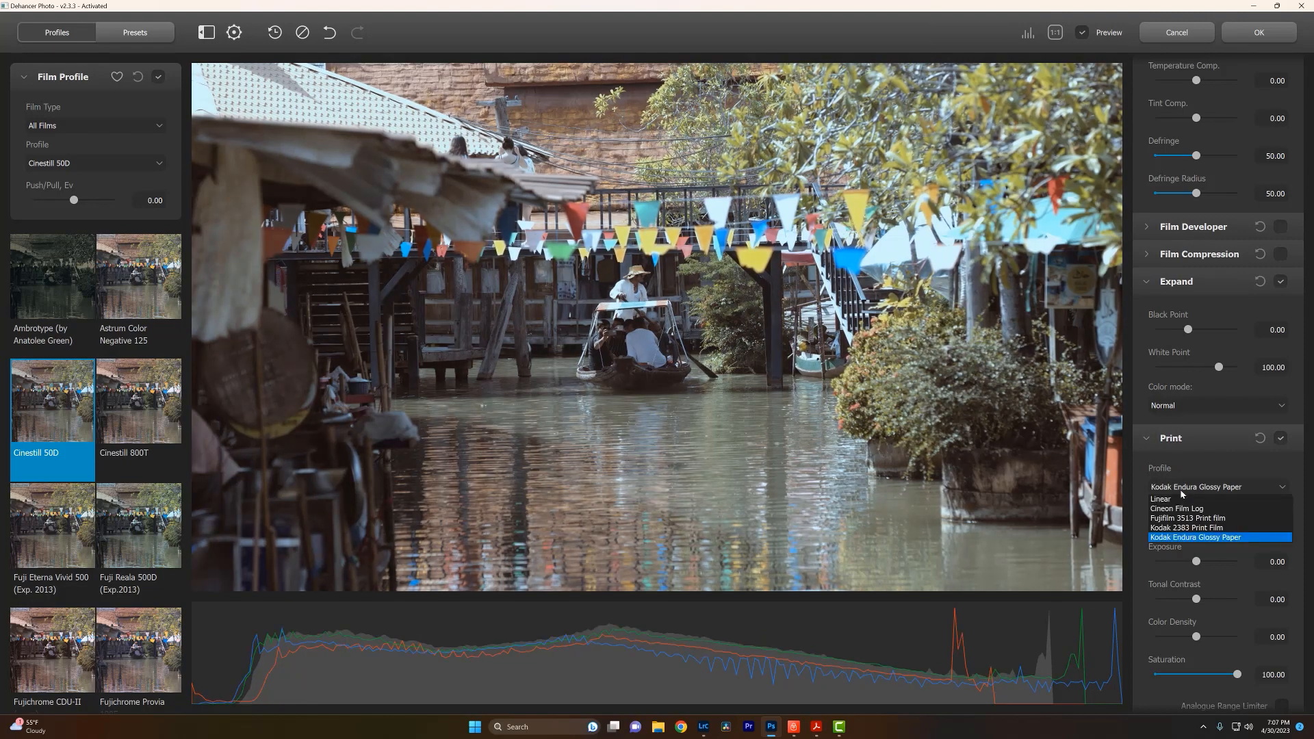
pyautogui.click(1183, 528)
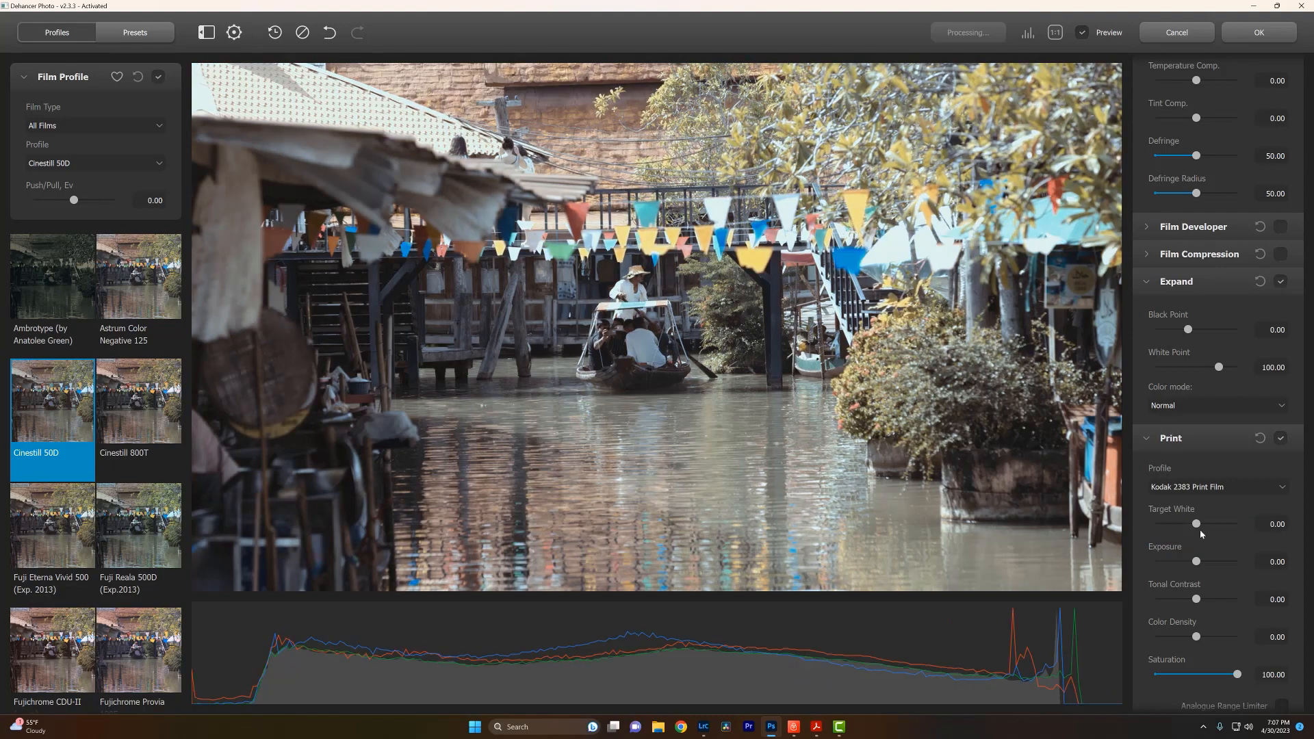
# Enable the print's Analogue Range Limiter and set Tonal Contrast to 10.83 and Color Density to 66.67
pyautogui.scroll(-1, 1236, 545)
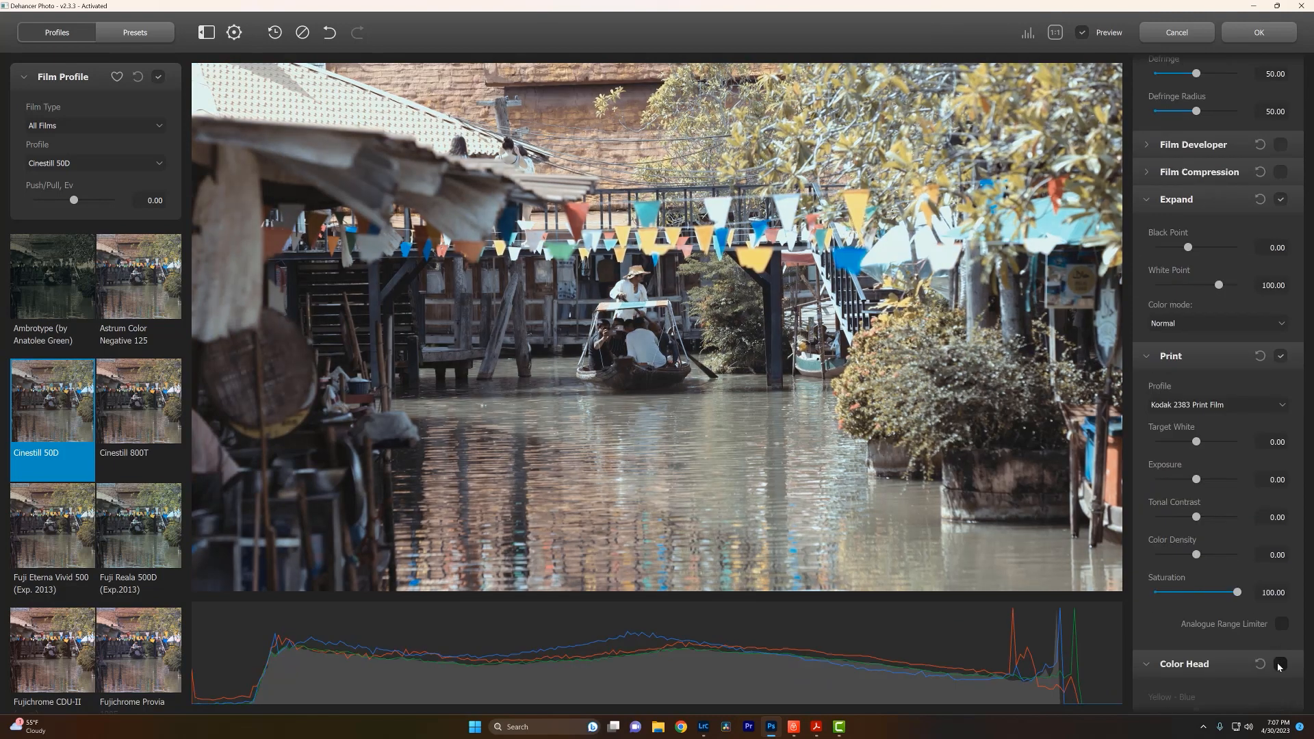
pyautogui.click(1282, 624)
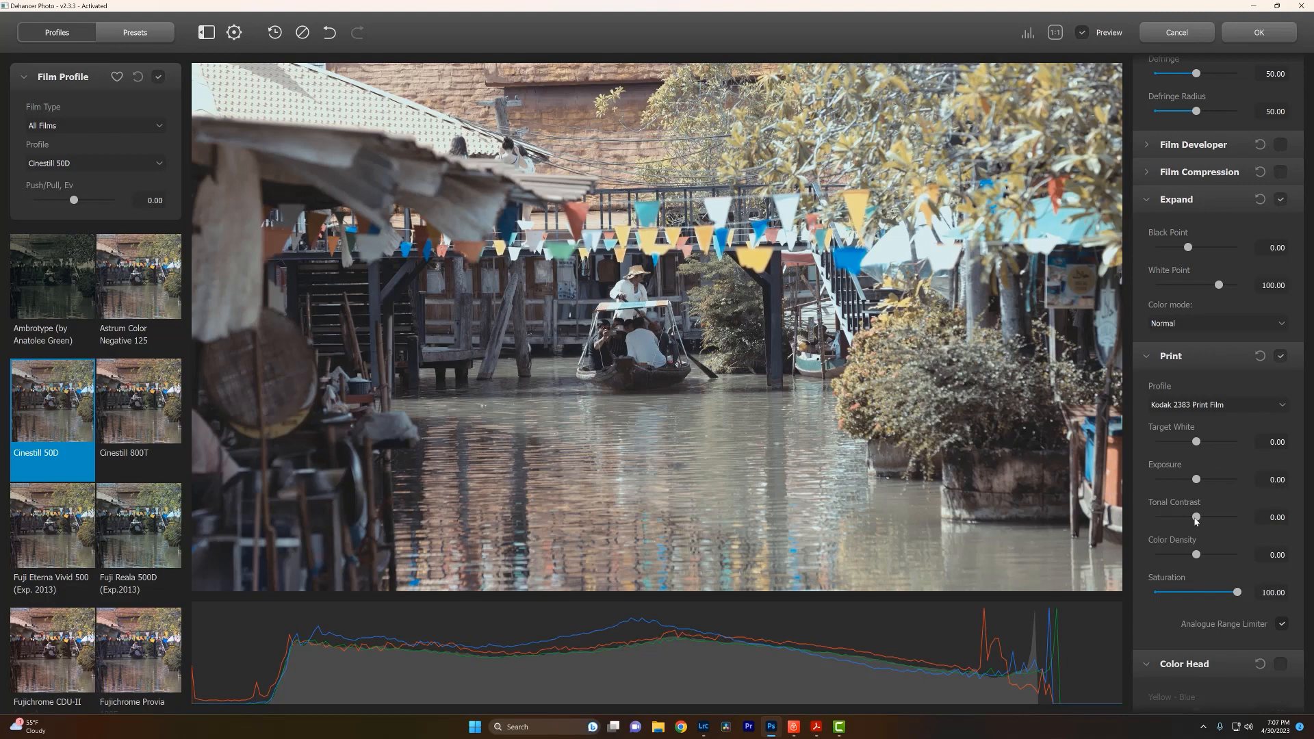
pyautogui.moveTo(1197, 517); pyautogui.dragTo(1205, 518)
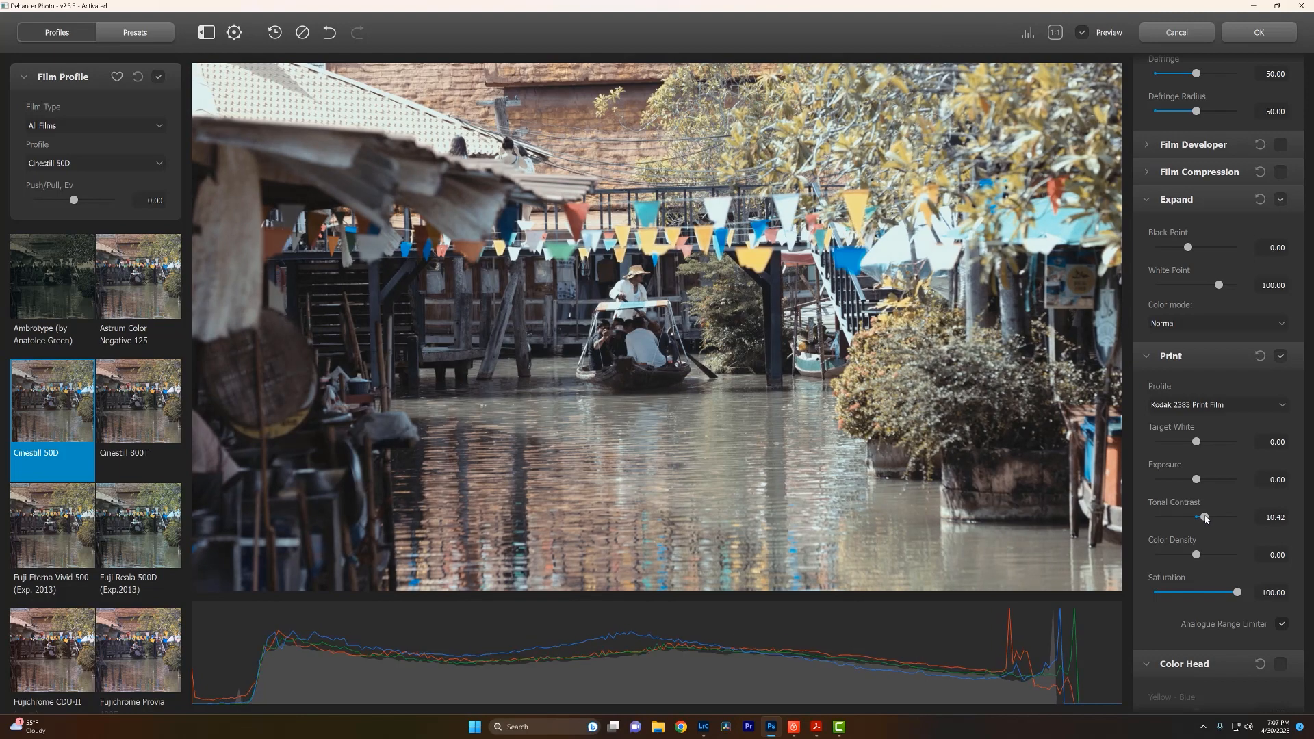
pyautogui.moveTo(1197, 557); pyautogui.dragTo(1224, 555)
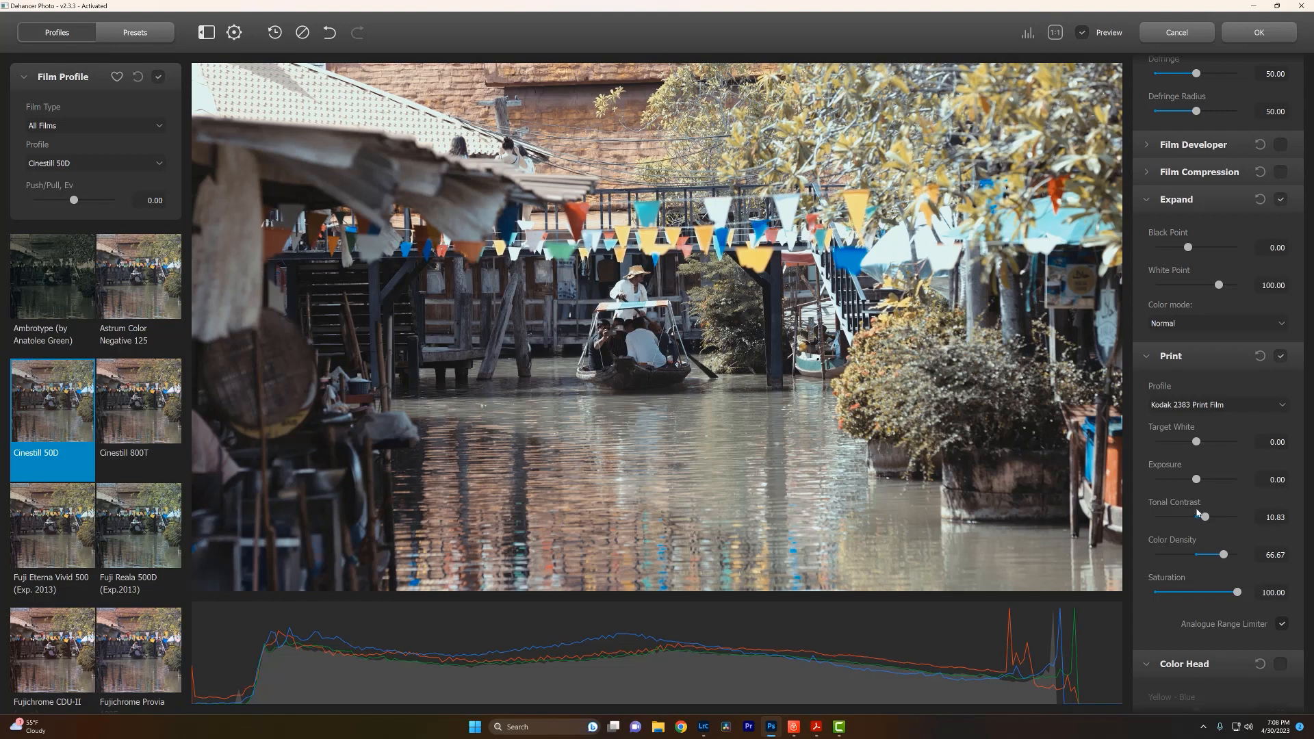
# Set the Black Point under Expand to 6.67 and the source's Temperature Comp. to 18.33
pyautogui.scroll(1, 1202, 338)
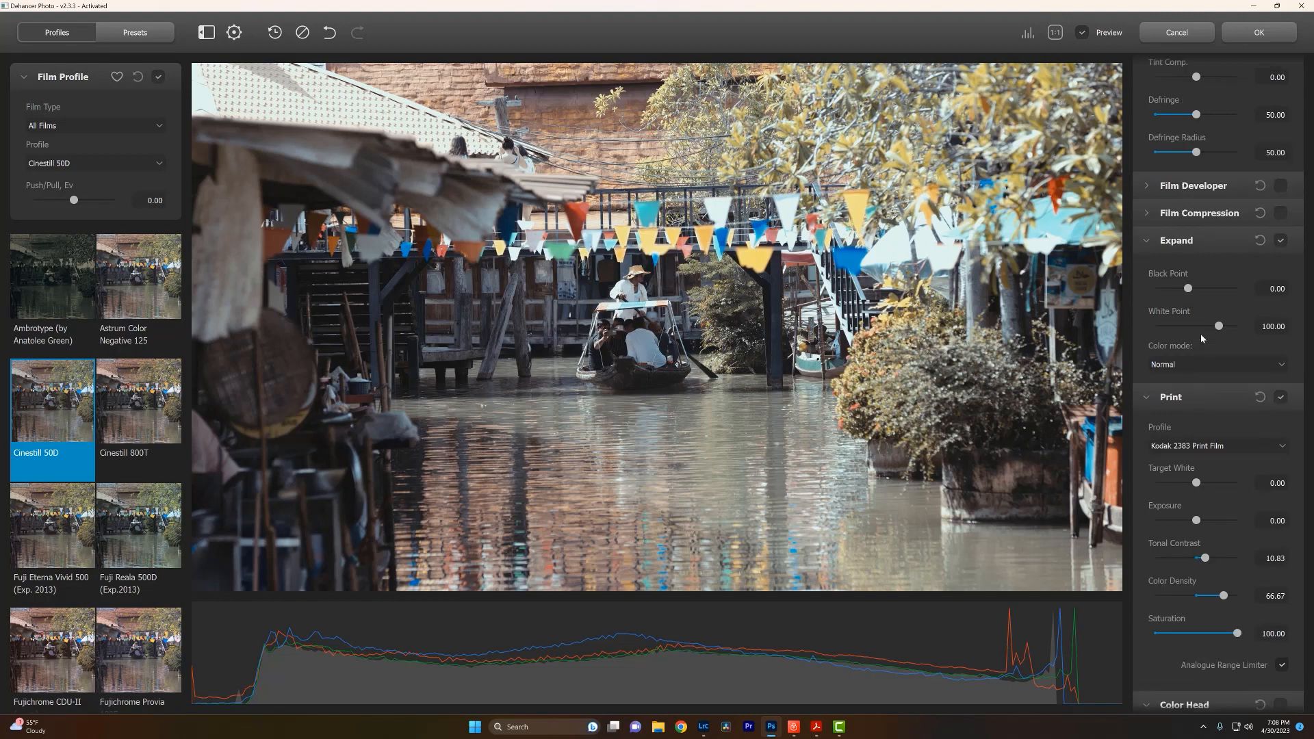
pyautogui.scroll(2, 1202, 338)
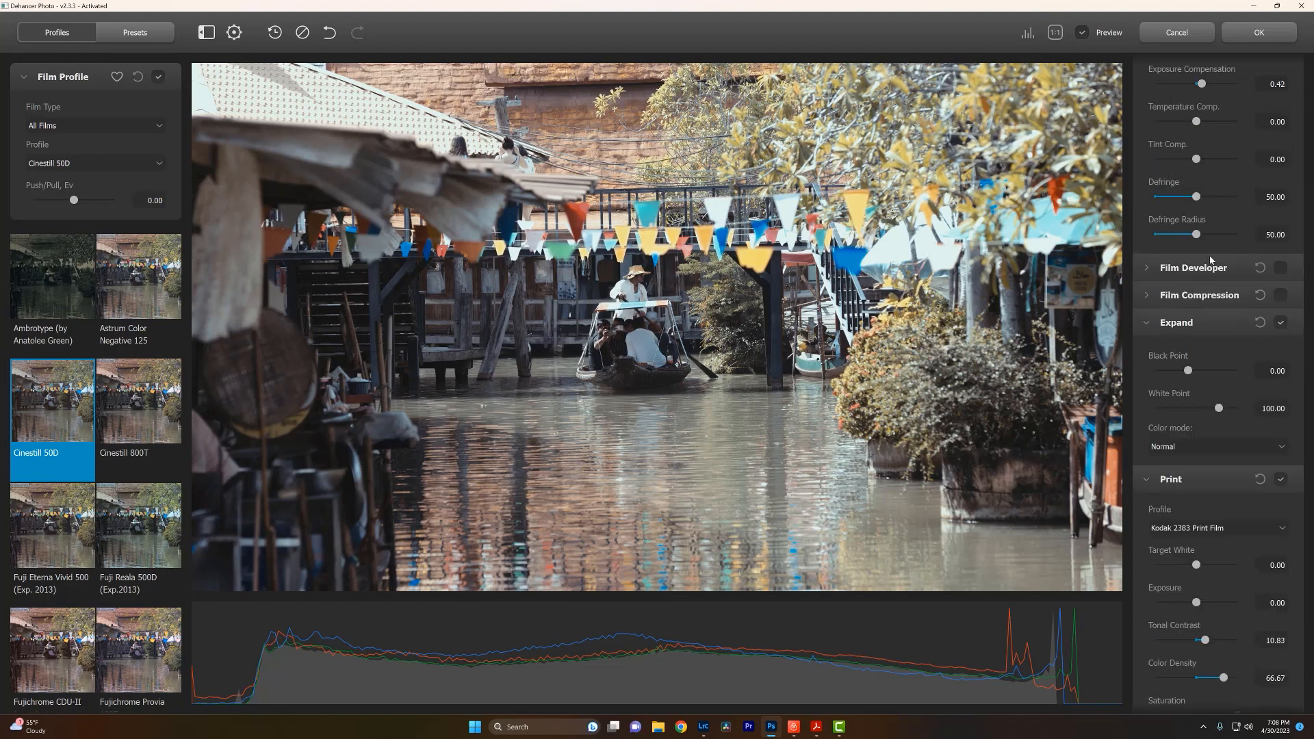
pyautogui.moveTo(1189, 370); pyautogui.dragTo(1199, 372)
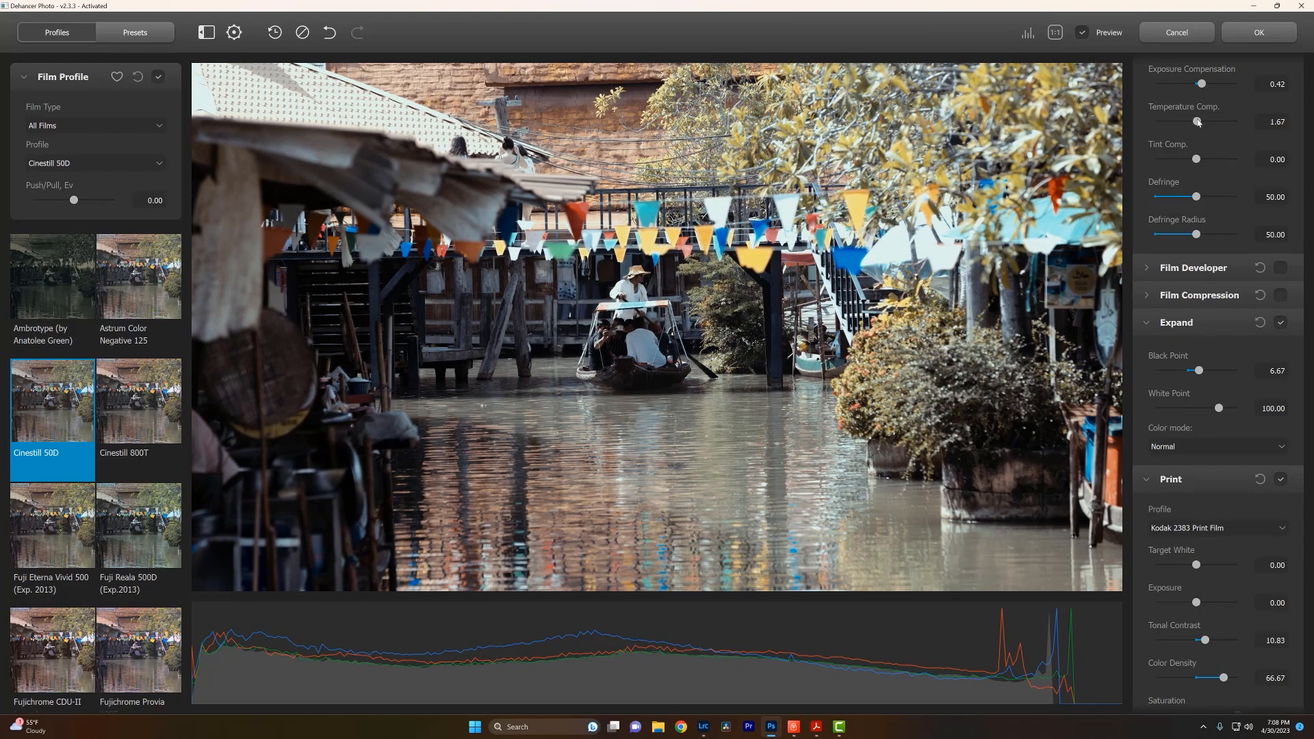
pyautogui.moveTo(1198, 122); pyautogui.dragTo(1204, 122)
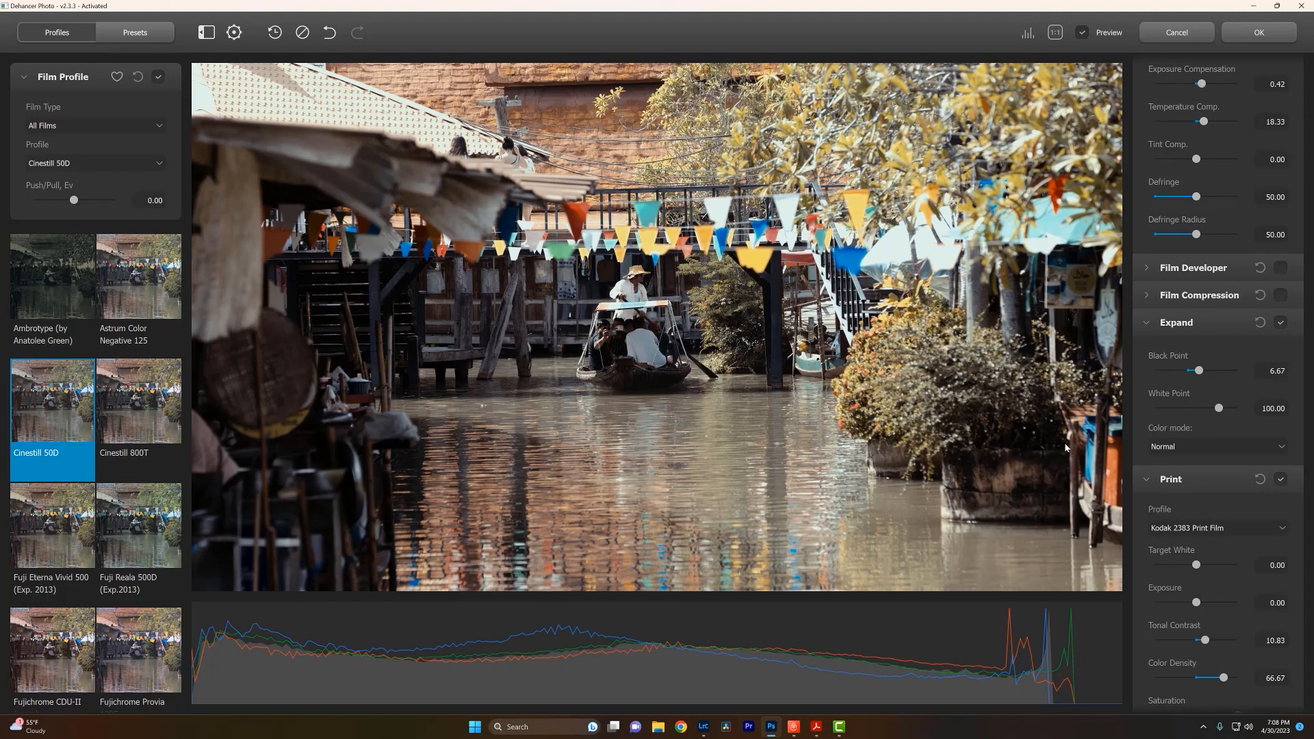
# Collapse the Color Head group and enable Film Grain
pyautogui.scroll(-5, 1143, 472)
pyautogui.scroll(-2, 1144, 472)
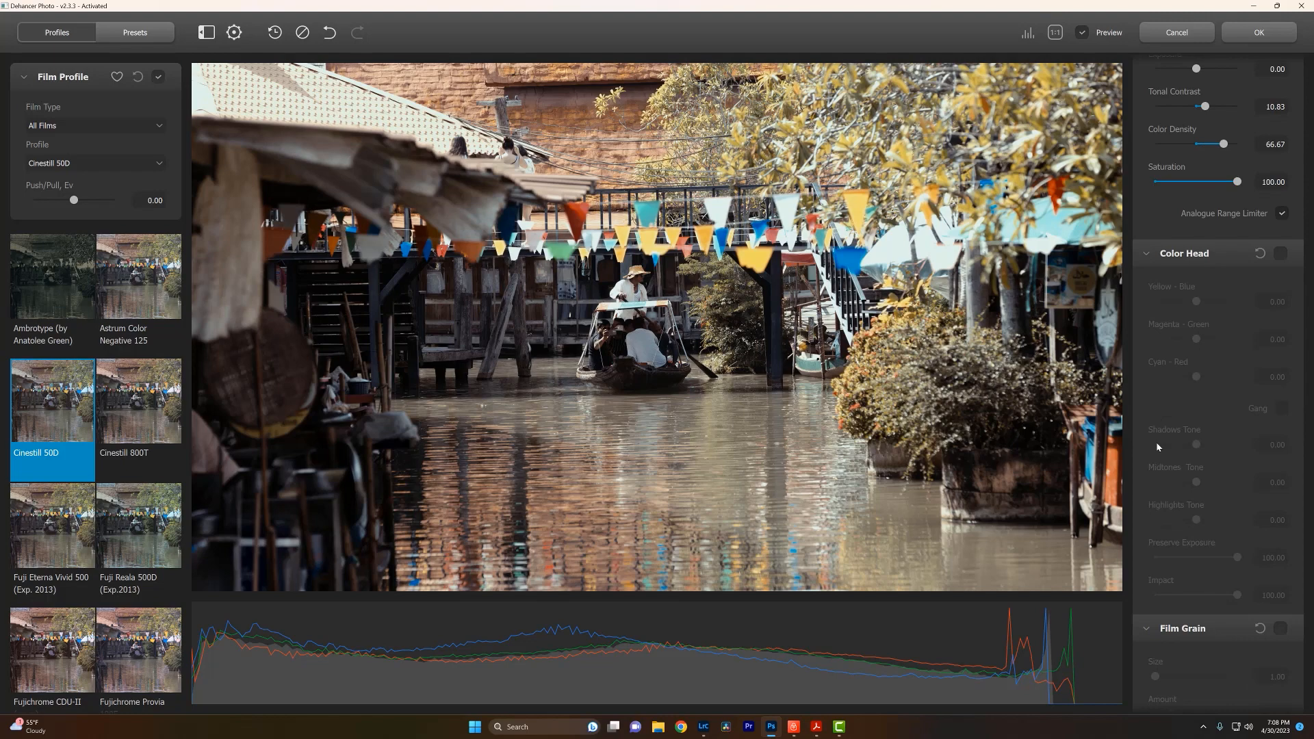
pyautogui.click(1147, 255)
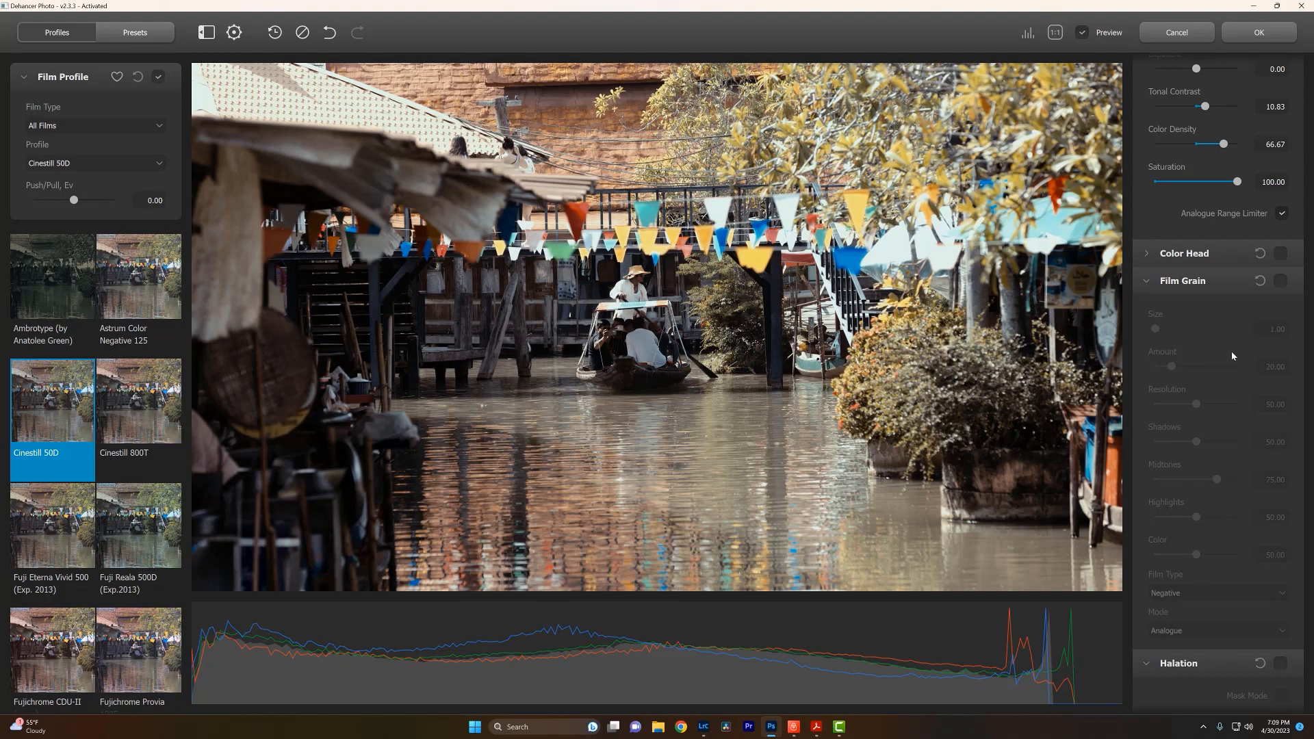
pyautogui.click(1280, 281)
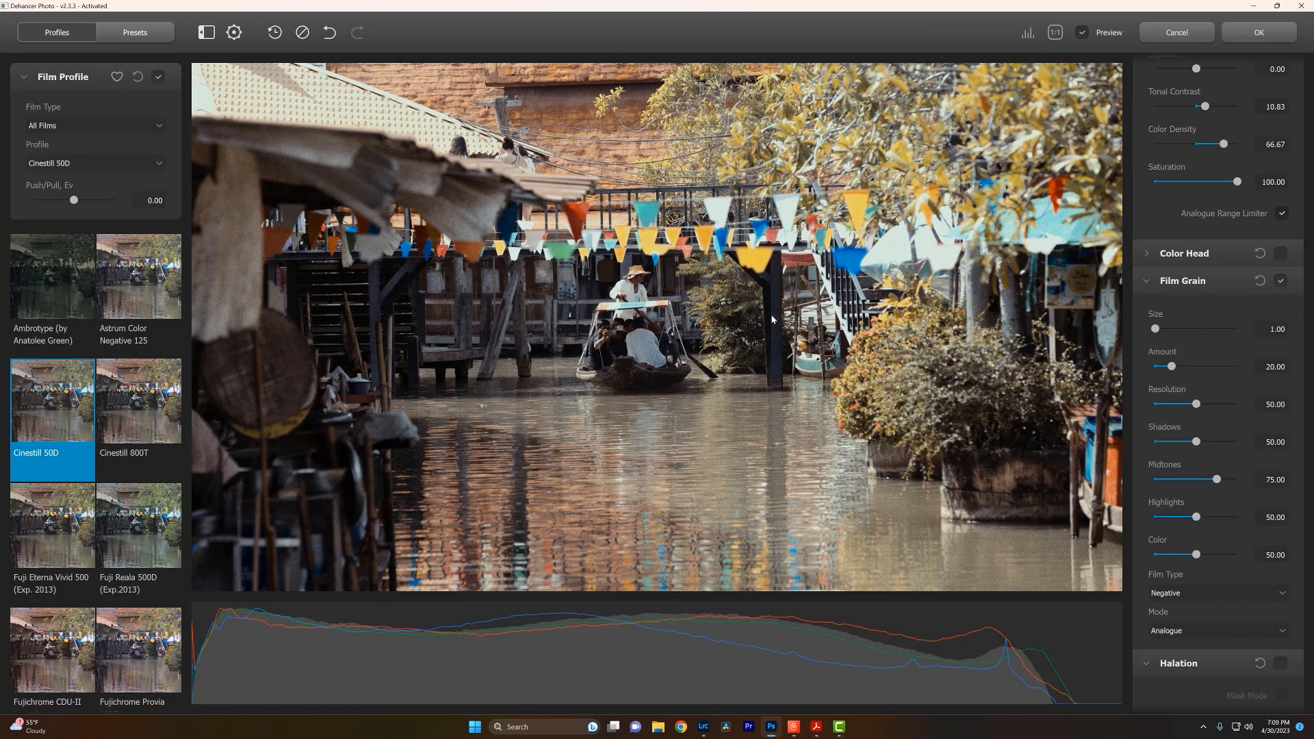
# Inspect the grain around the boat up close and set its Shadows to 29.17, Midtones to 32.08 and Highlights to 33.33
pyautogui.click(648, 305)
pyautogui.scroll(6, 665, 254)
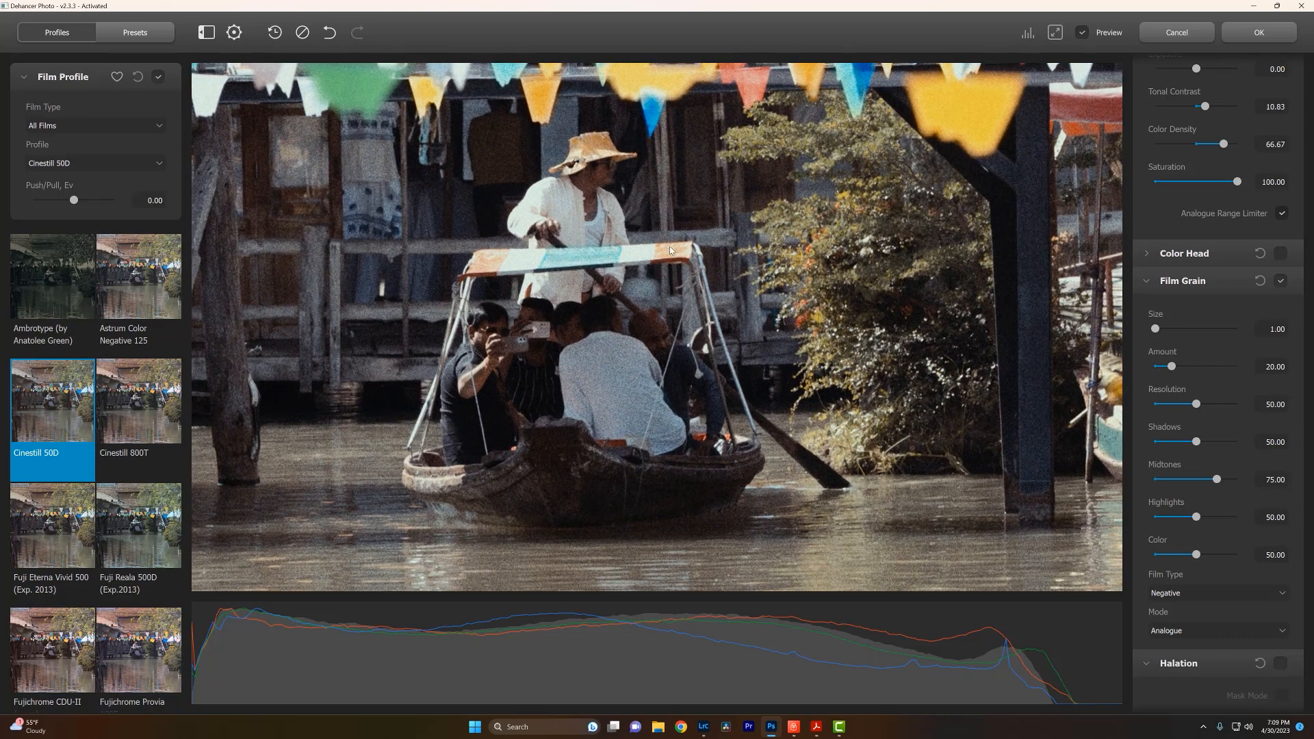
pyautogui.moveTo(670, 250); pyautogui.dragTo(675, 363)
pyautogui.scroll(1, 674, 368)
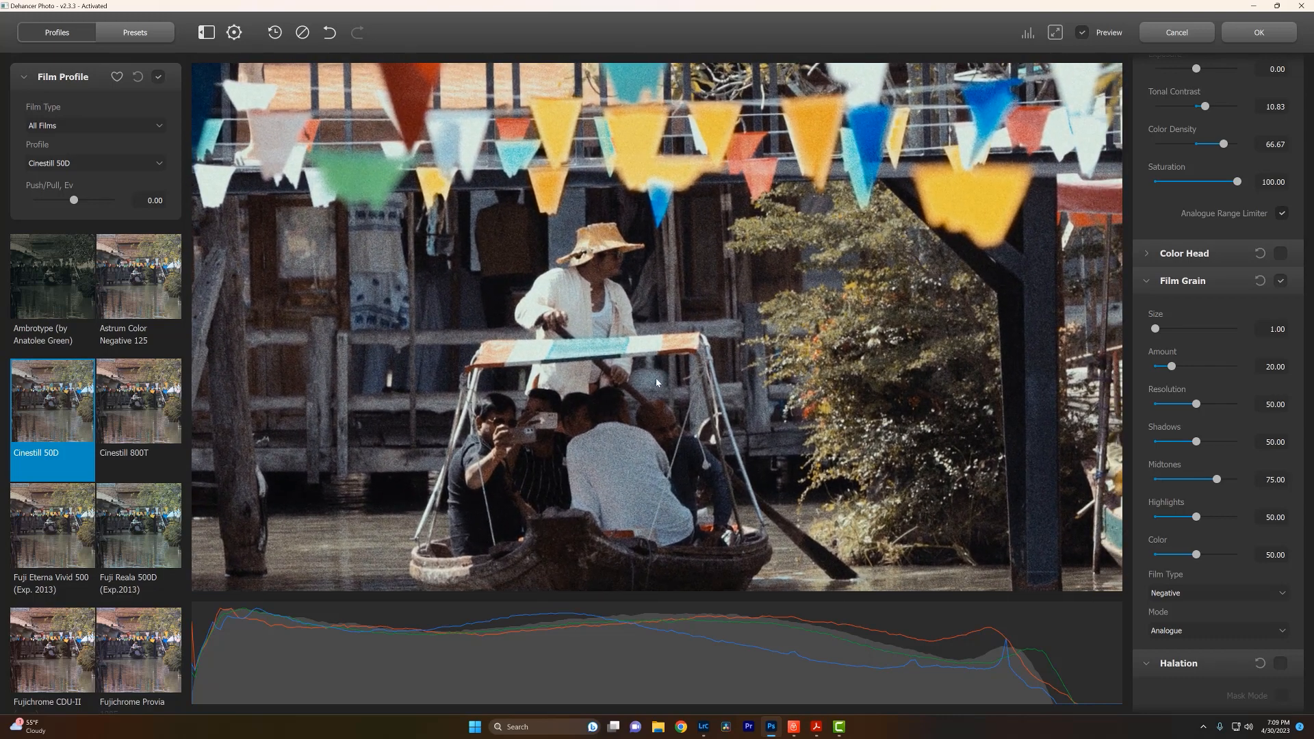
pyautogui.scroll(1, 655, 384)
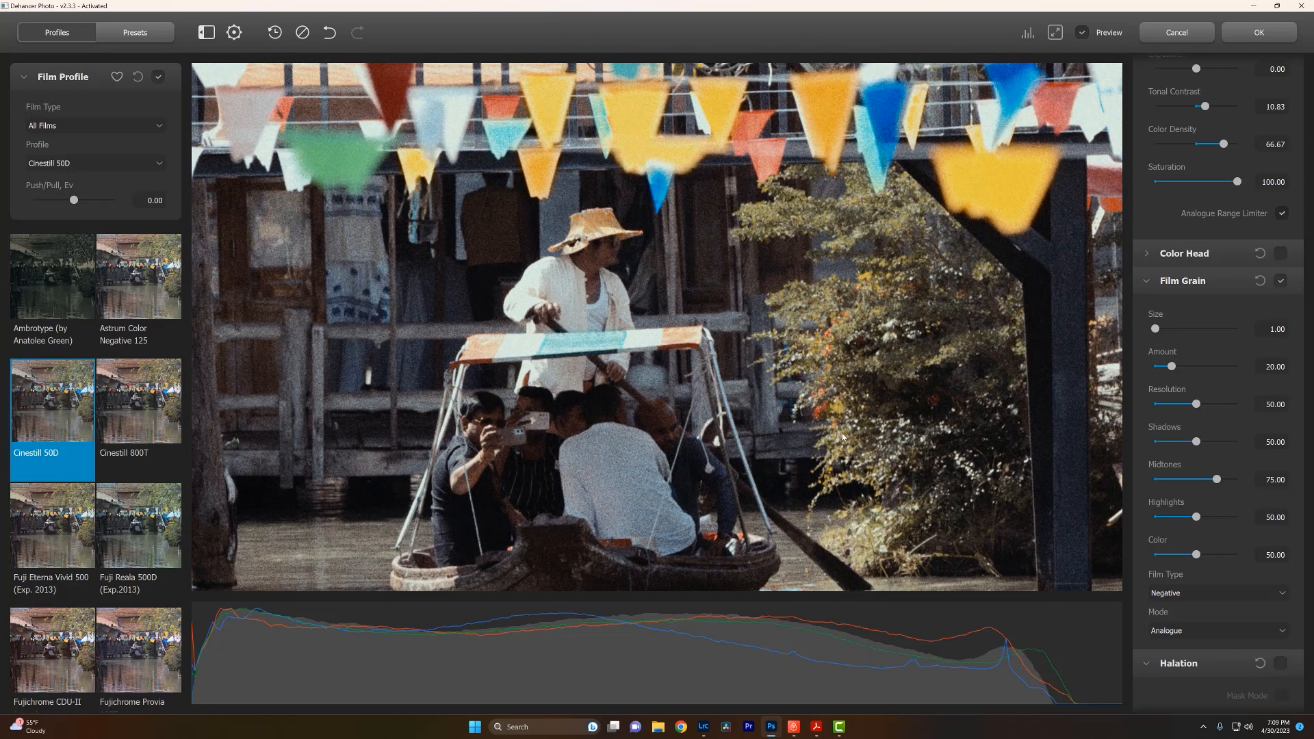
pyautogui.scroll(1, 622, 458)
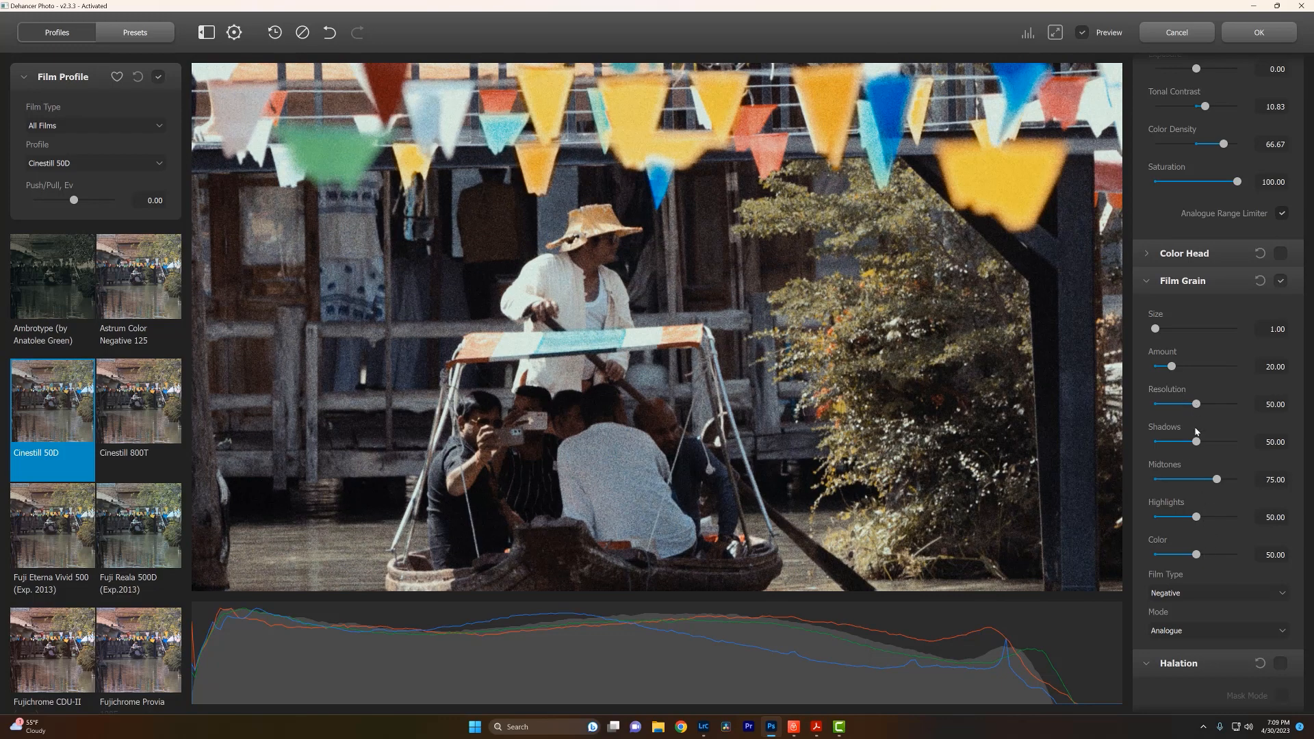
pyautogui.moveTo(1196, 441); pyautogui.dragTo(1181, 483)
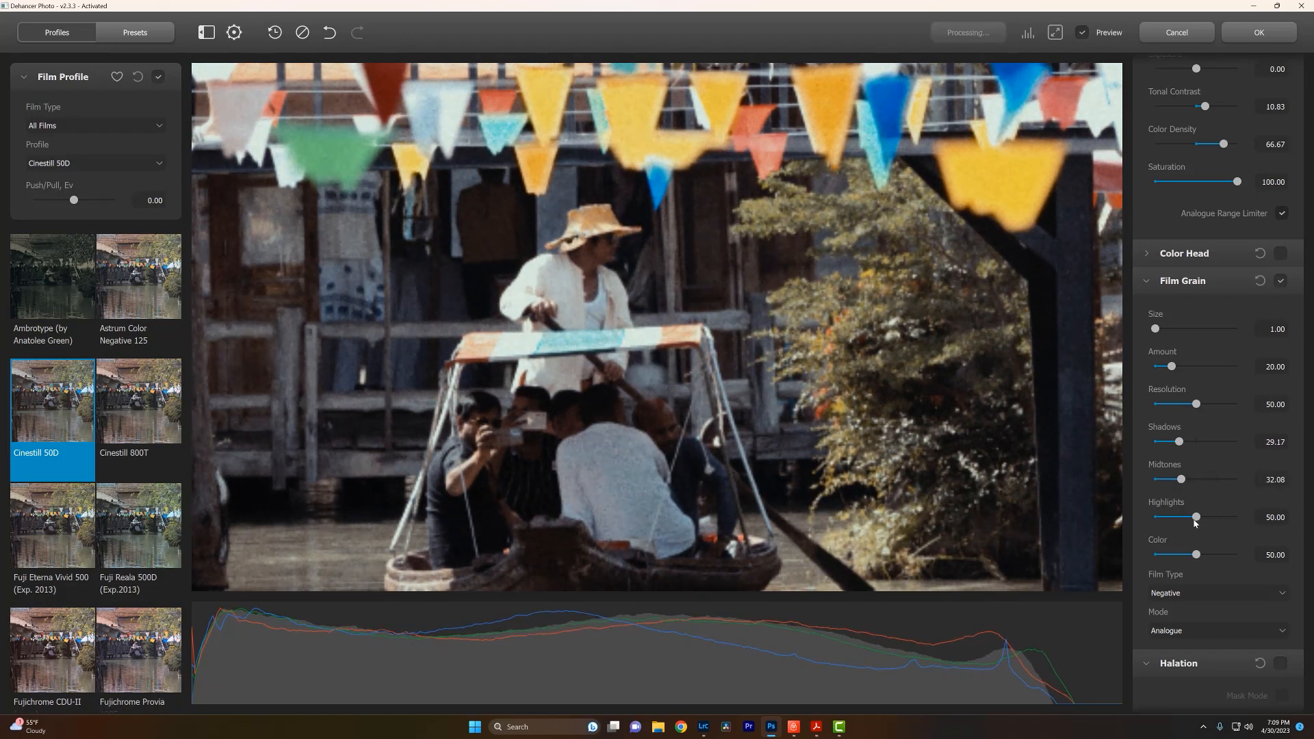
pyautogui.moveTo(1194, 522); pyautogui.dragTo(1184, 520)
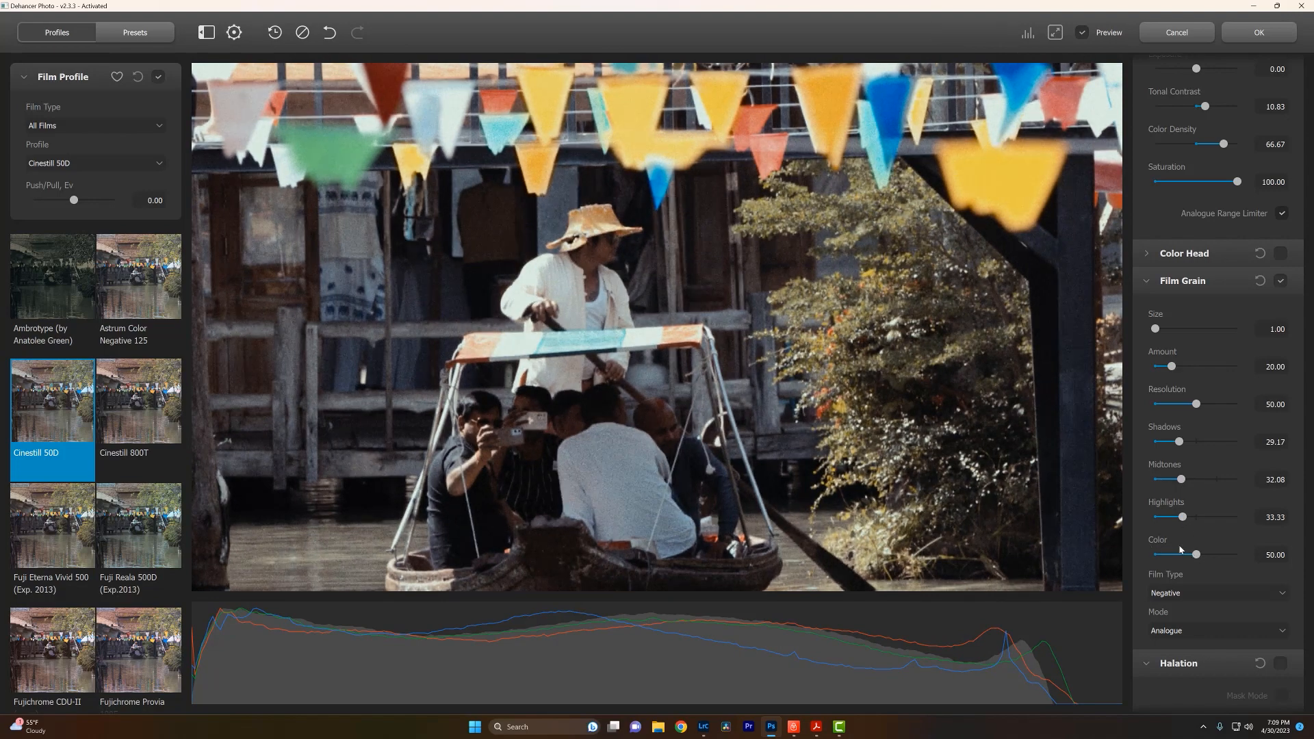
# Lower the film grain's Color to 15.00 and its Amount to 8.33
pyautogui.scroll(5, 586, 488)
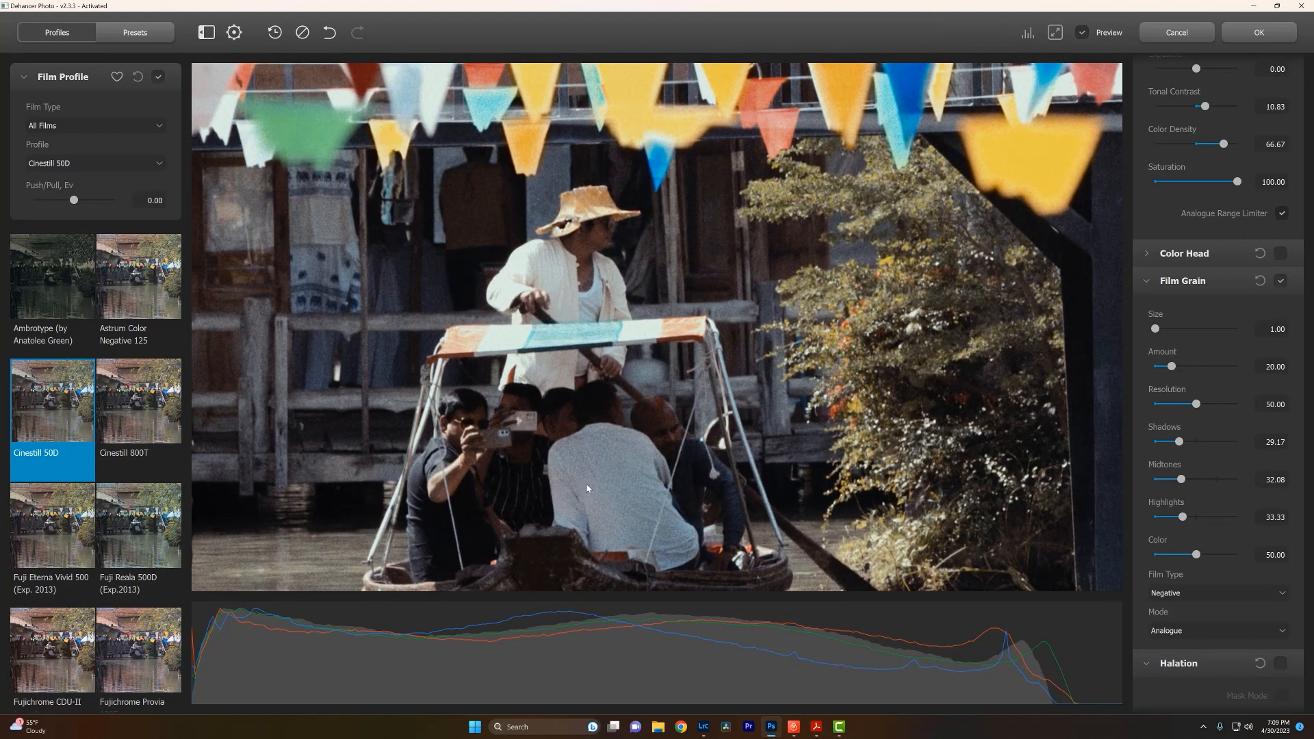
pyautogui.scroll(1, 596, 490)
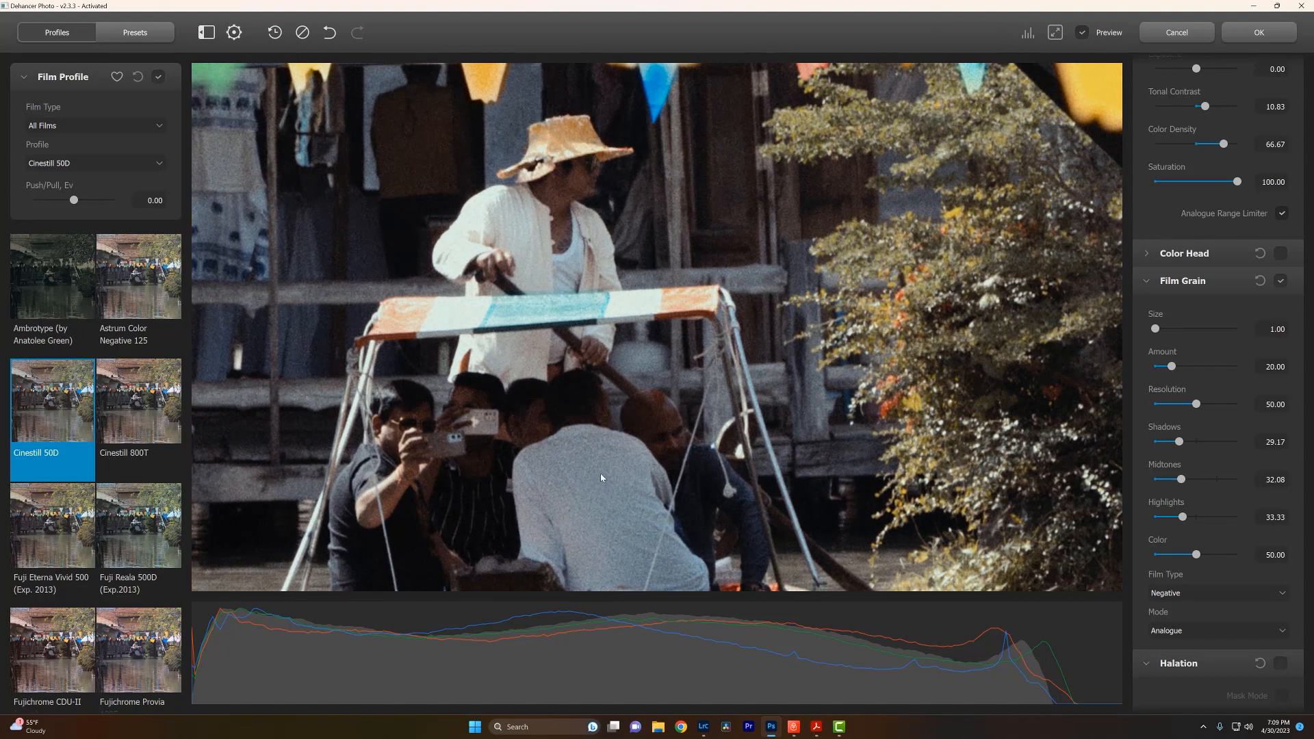
pyautogui.scroll(1, 601, 475)
pyautogui.scroll(1, 596, 474)
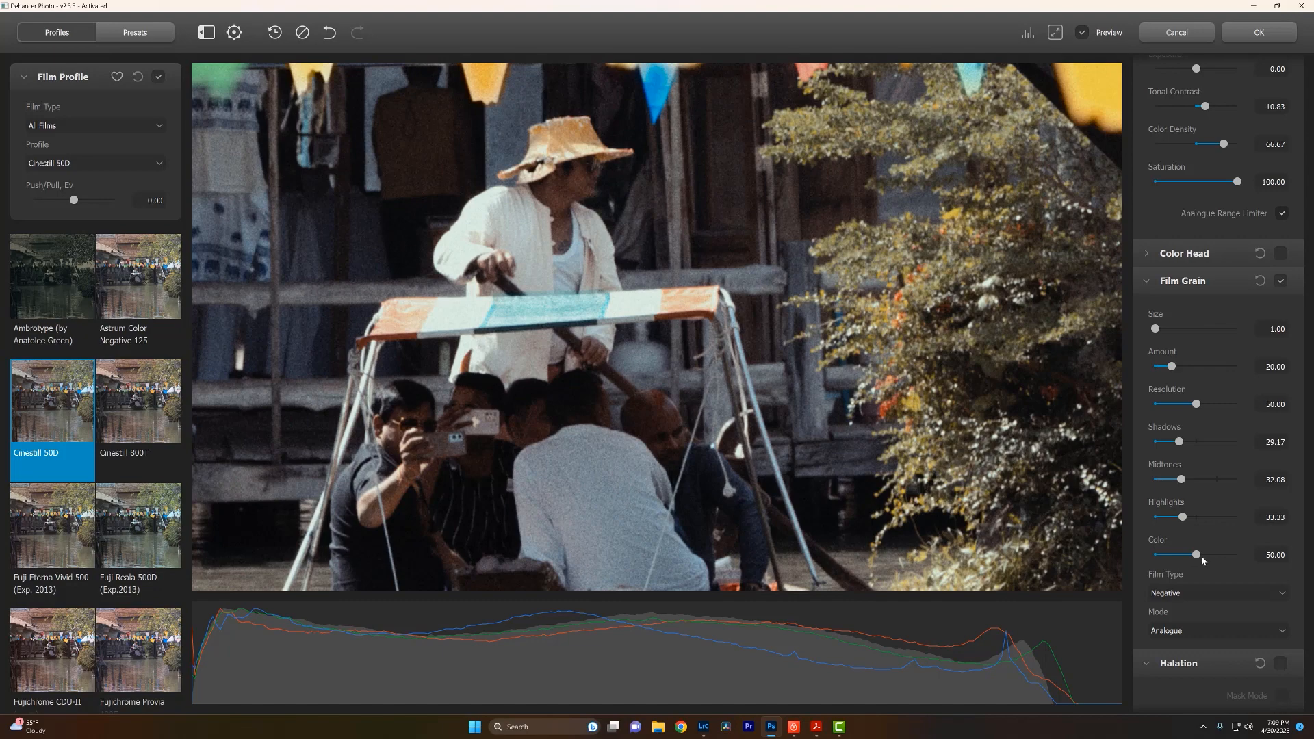
pyautogui.moveTo(1196, 555); pyautogui.dragTo(1169, 556)
pyautogui.moveTo(1174, 369); pyautogui.dragTo(1163, 369)
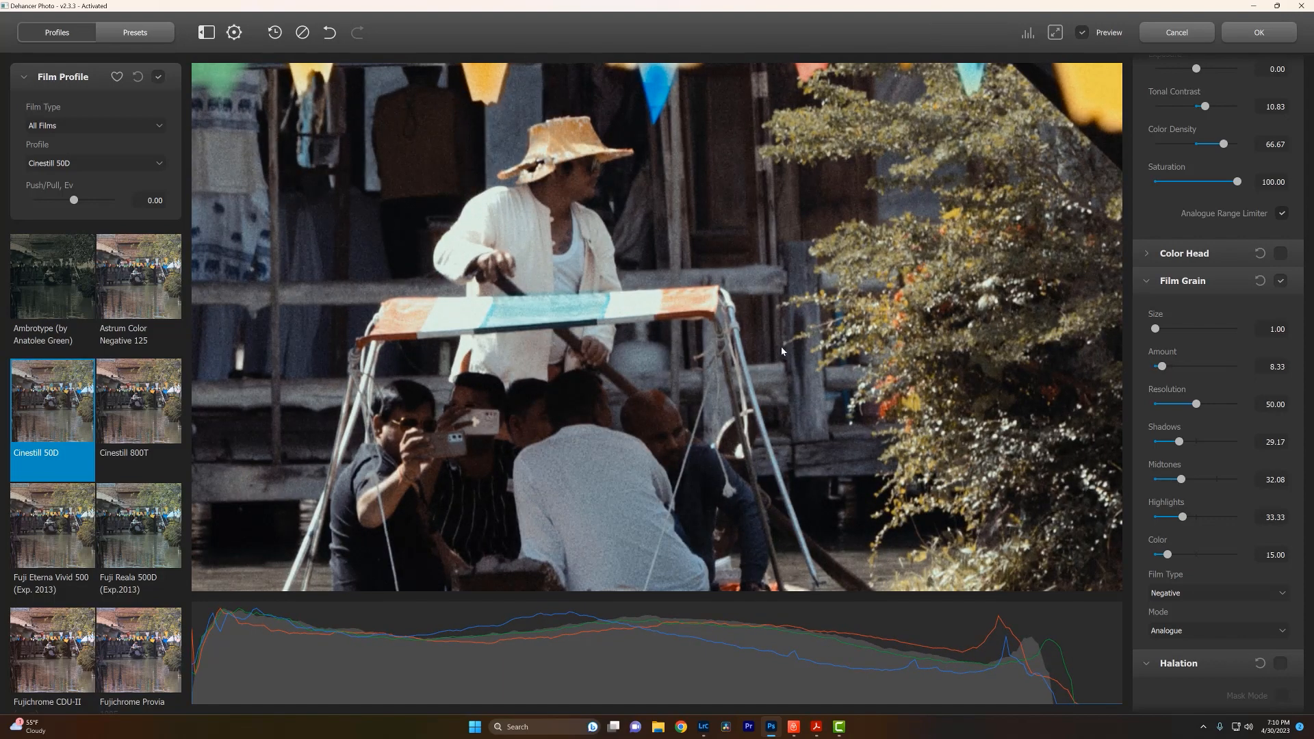
# Hide the histogram for a larger preview and fine-tune the film grain's strength from Shadows to Highlights
pyautogui.scroll(-8, 782, 346)
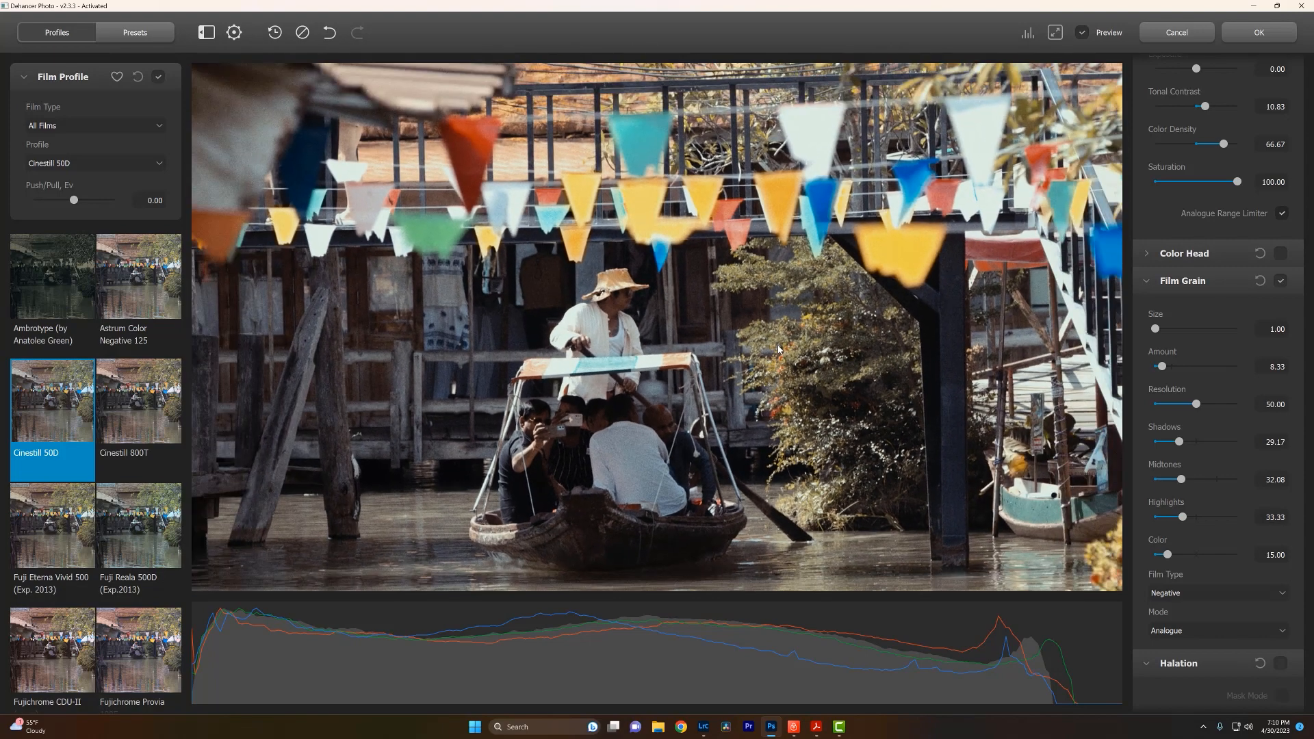
pyautogui.scroll(-3, 779, 349)
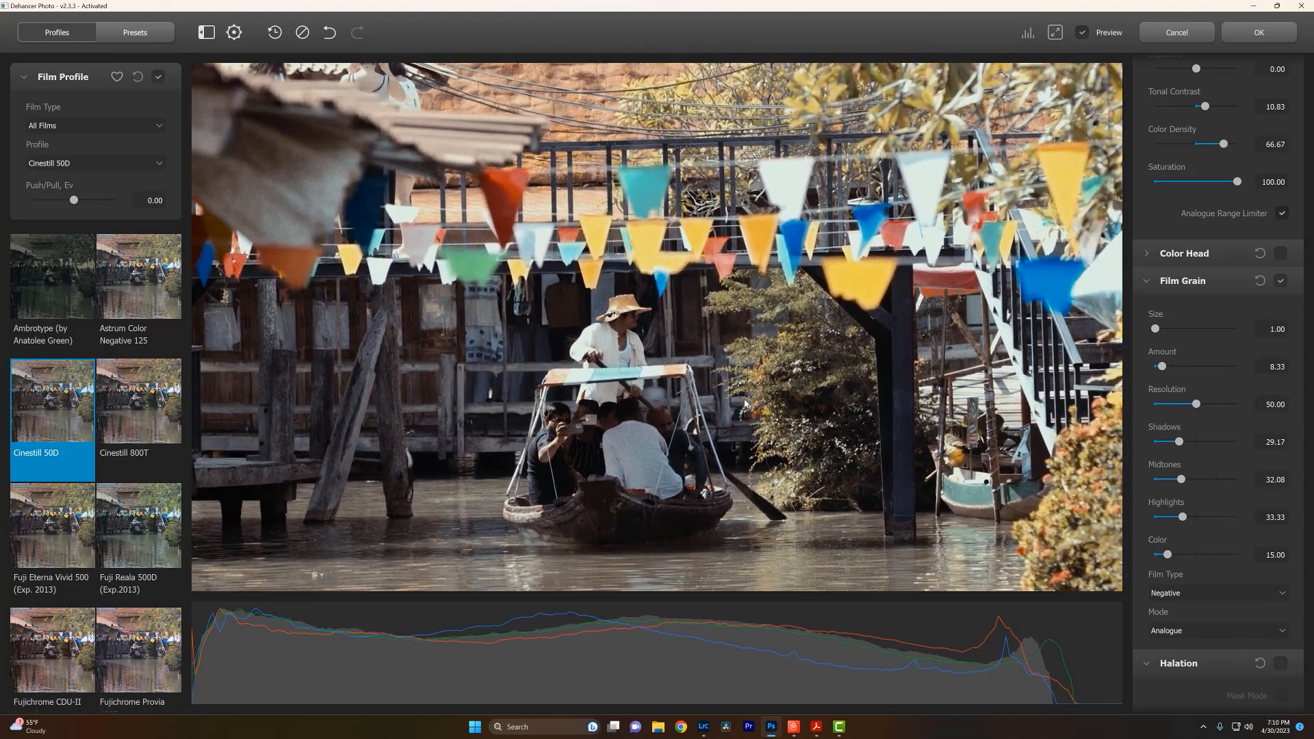
pyautogui.scroll(4, 744, 405)
pyautogui.scroll(-4, 741, 407)
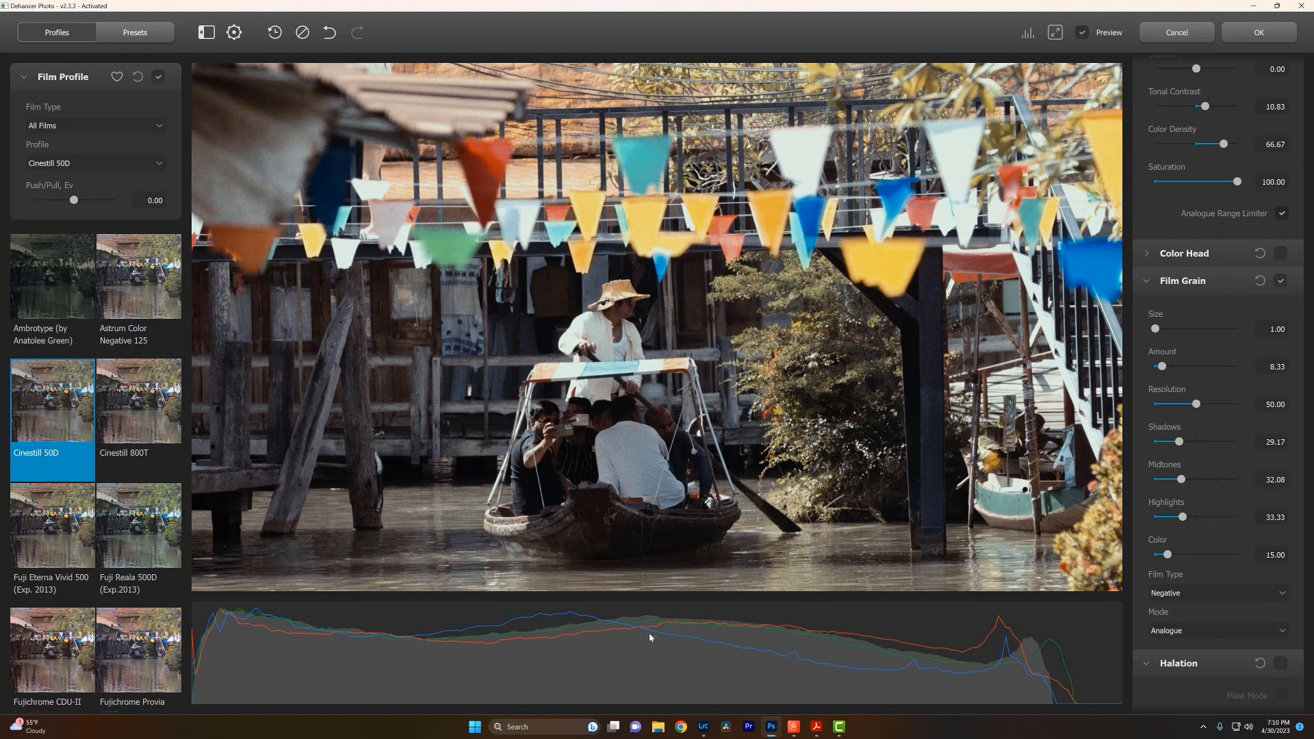
pyautogui.click(1028, 36)
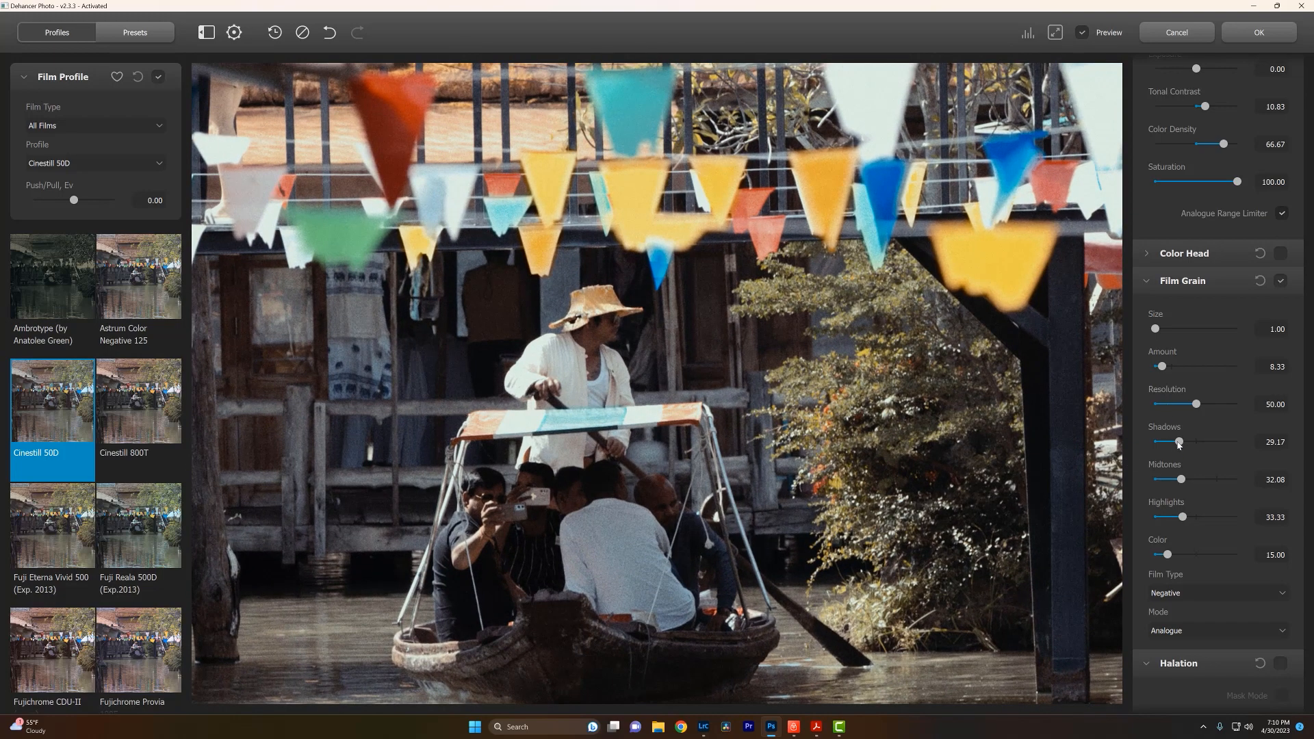
pyautogui.moveTo(1179, 442); pyautogui.dragTo(1175, 517)
pyautogui.scroll(8, 1156, 169)
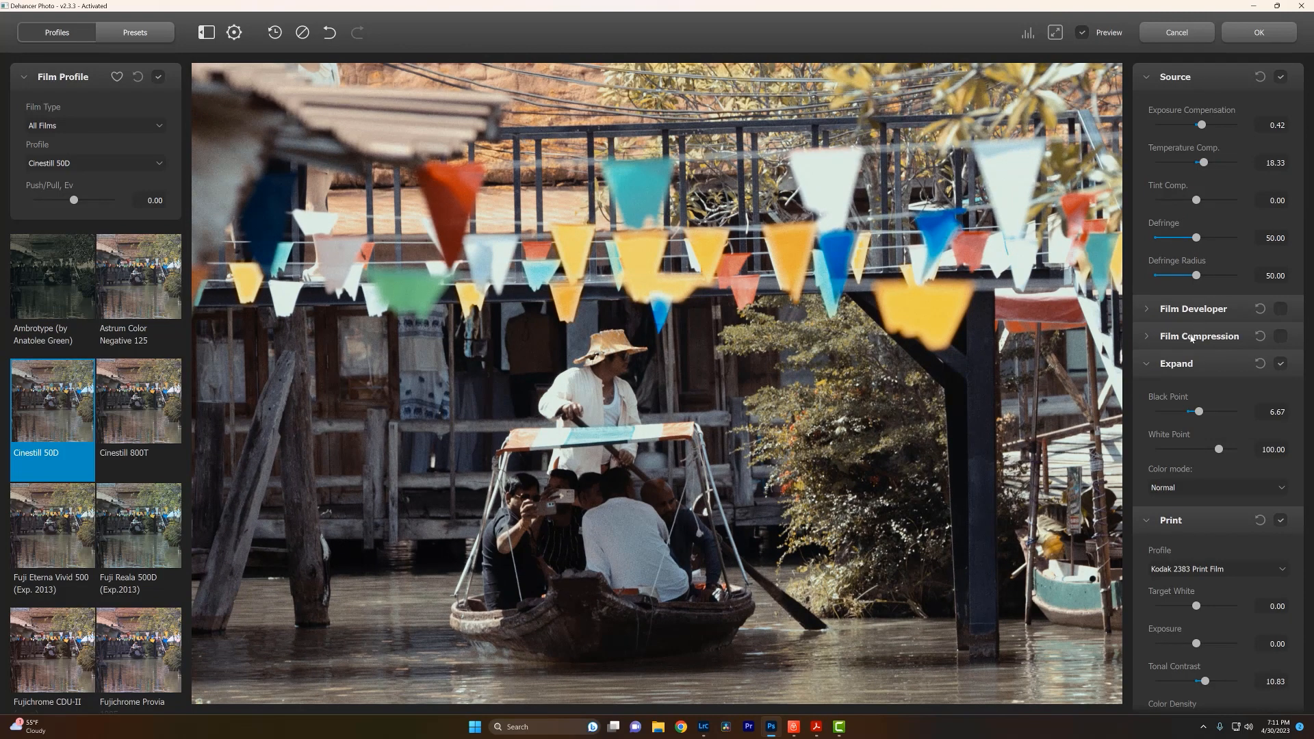
# Review the Dehancer adjustments, switch to Lightroom, and examine the canal photo's Basic, Effects and Color Grading settings
pyautogui.scroll(-1, 1189, 339)
pyautogui.scroll(-7, 1189, 339)
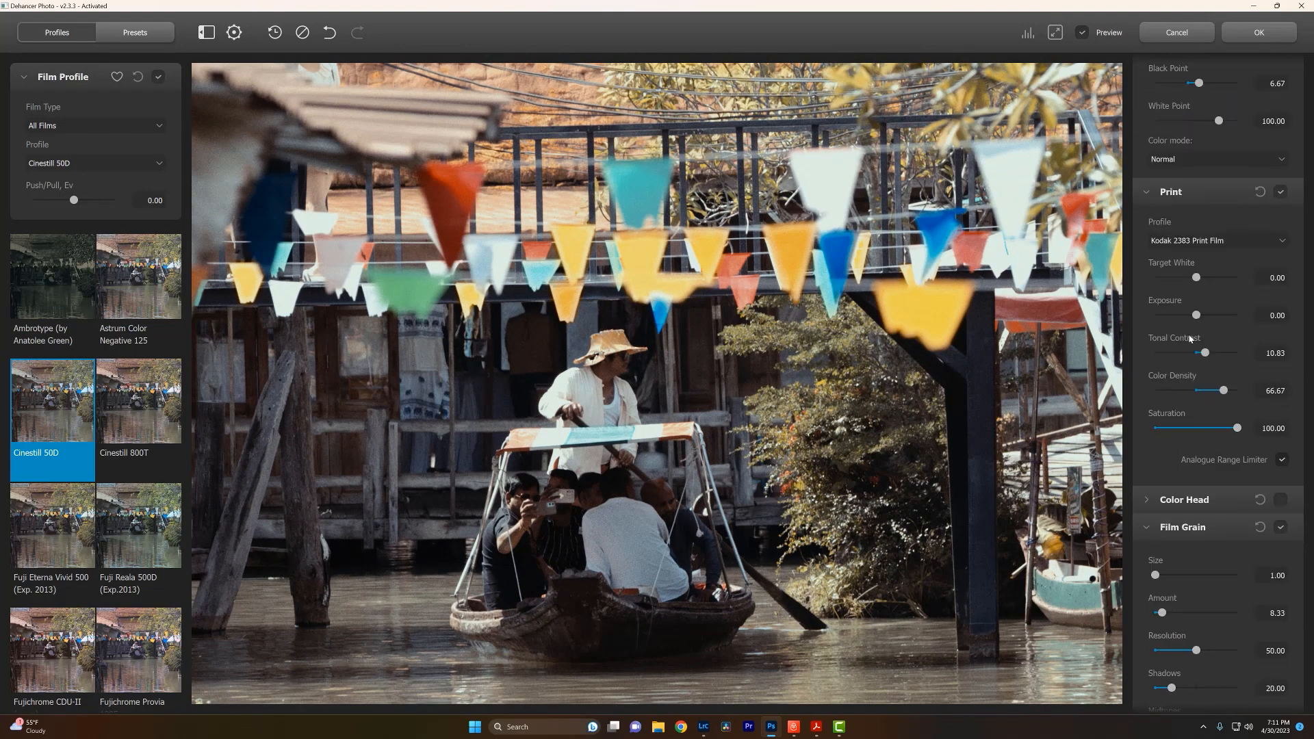
pyautogui.scroll(8, 1180, 388)
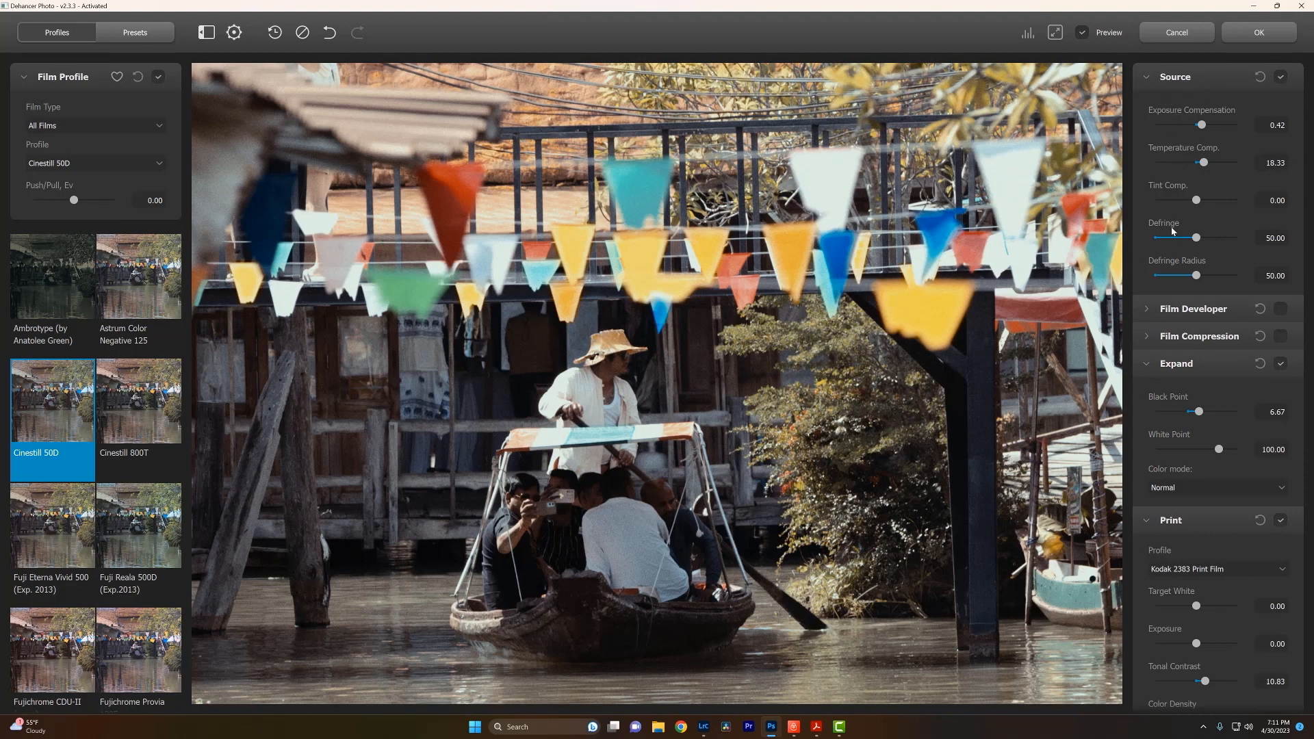
pyautogui.click(703, 726)
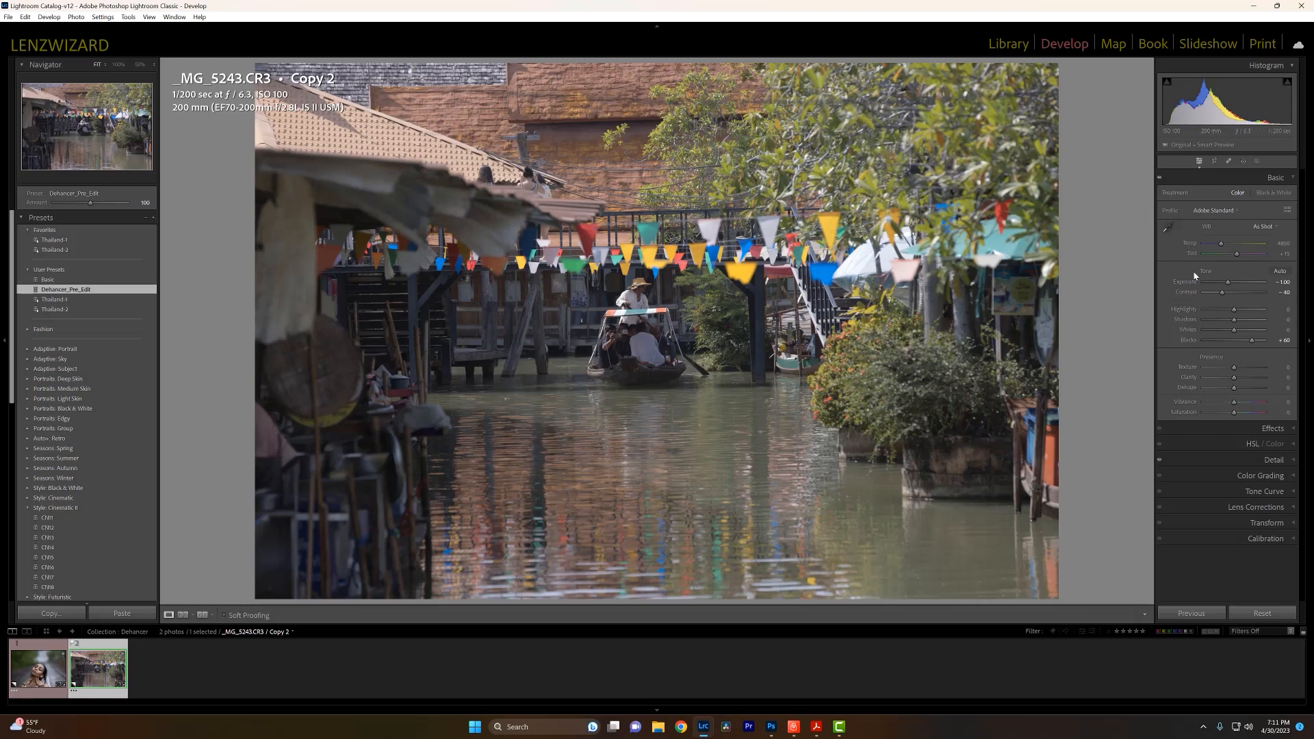
pyautogui.click(1227, 431)
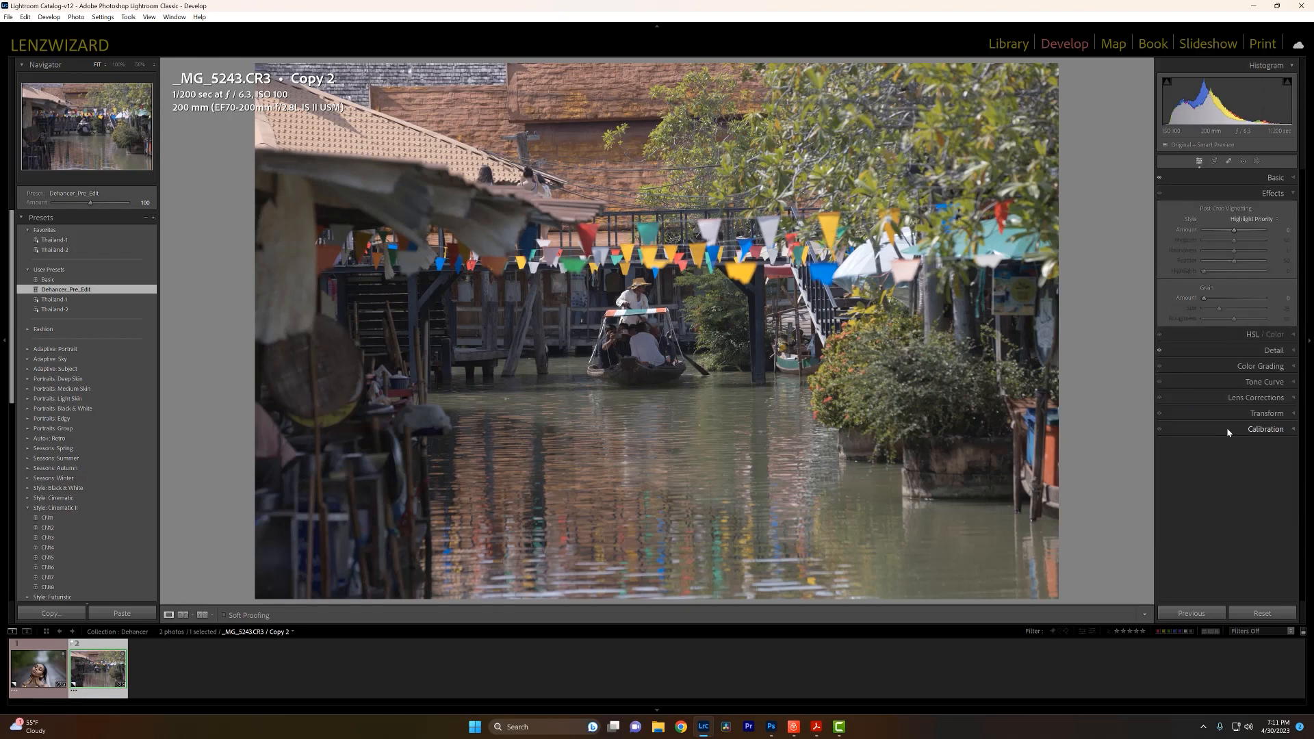
pyautogui.click(1258, 180)
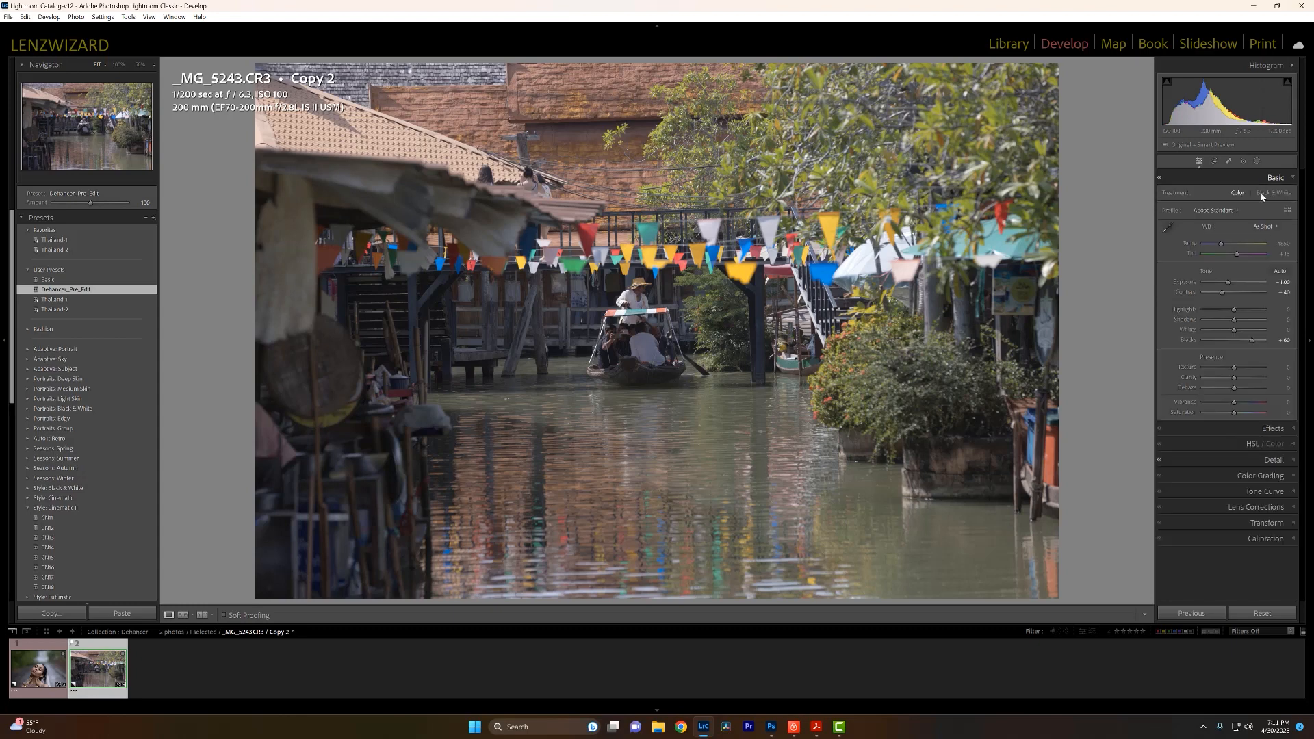
pyautogui.click(1238, 477)
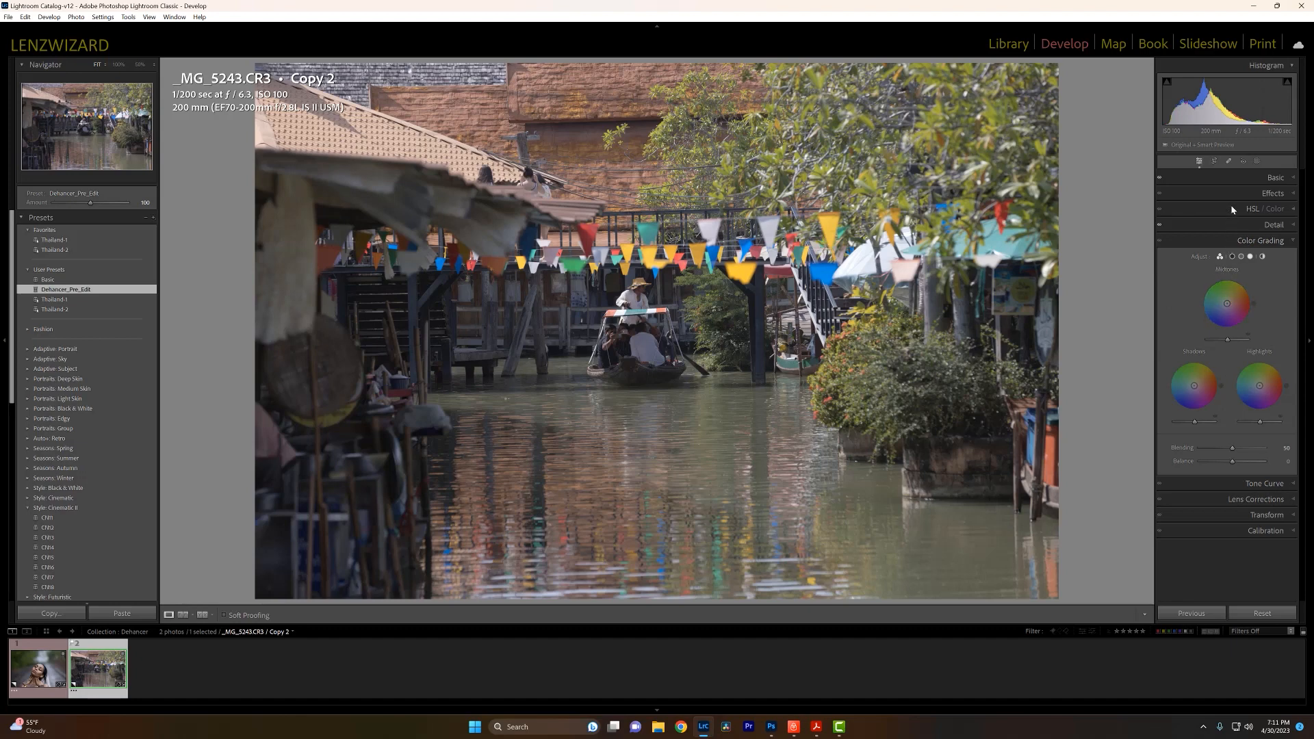
pyautogui.click(1233, 181)
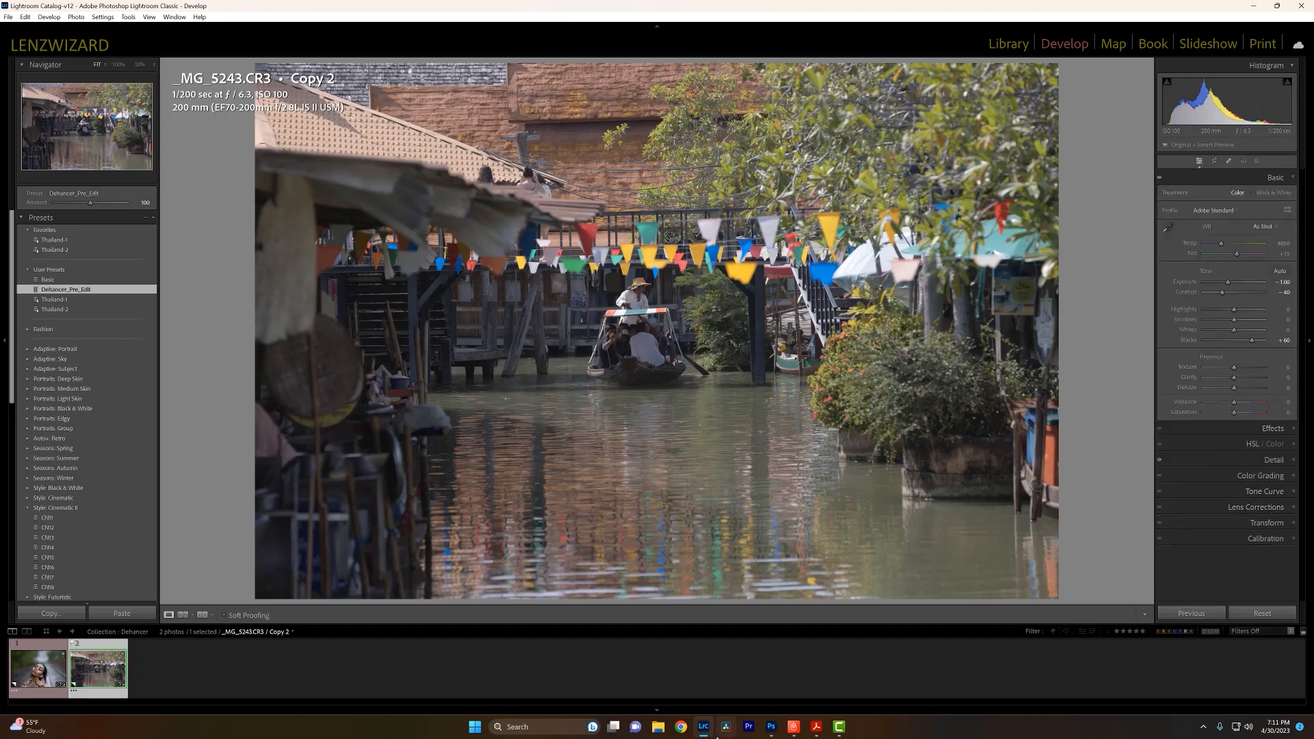
pyautogui.moveTo(712, 735)
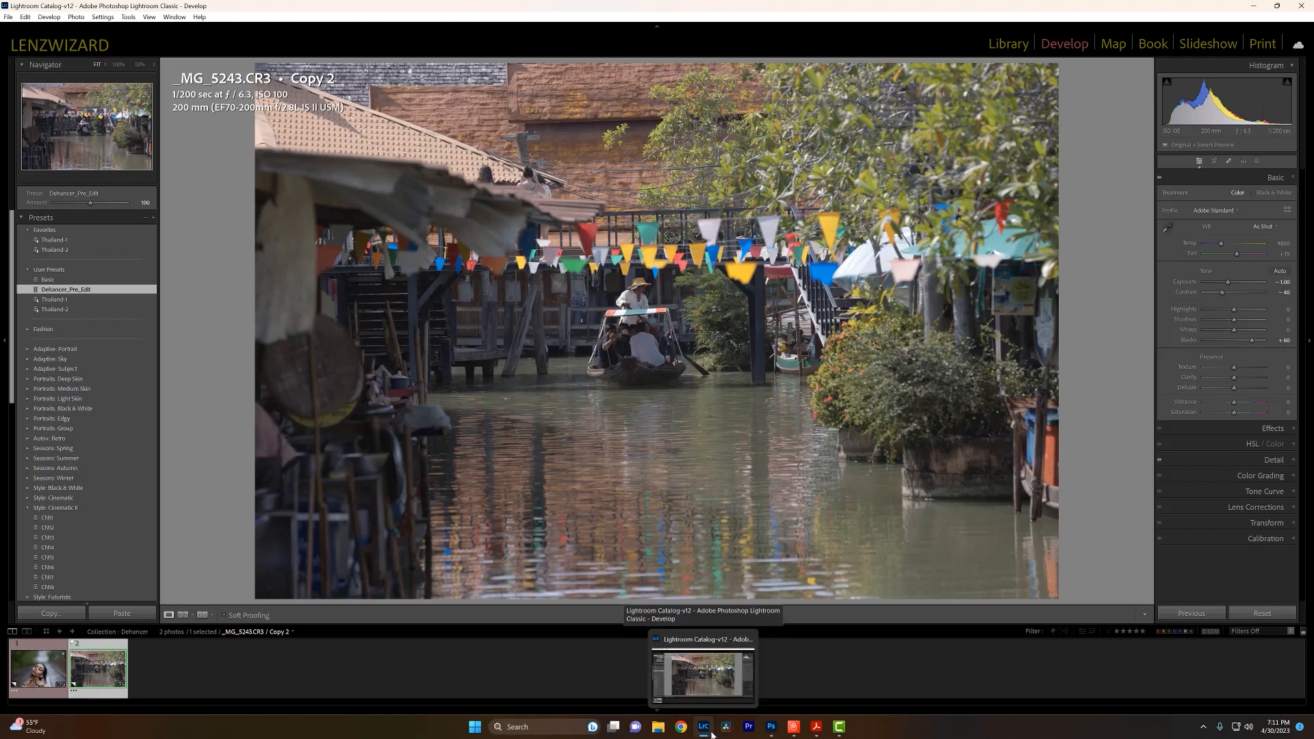
# Return to Photoshop, apply the Dehancer film look to the canal photo, and compare the image with and without Layer 1
pyautogui.click(771, 727)
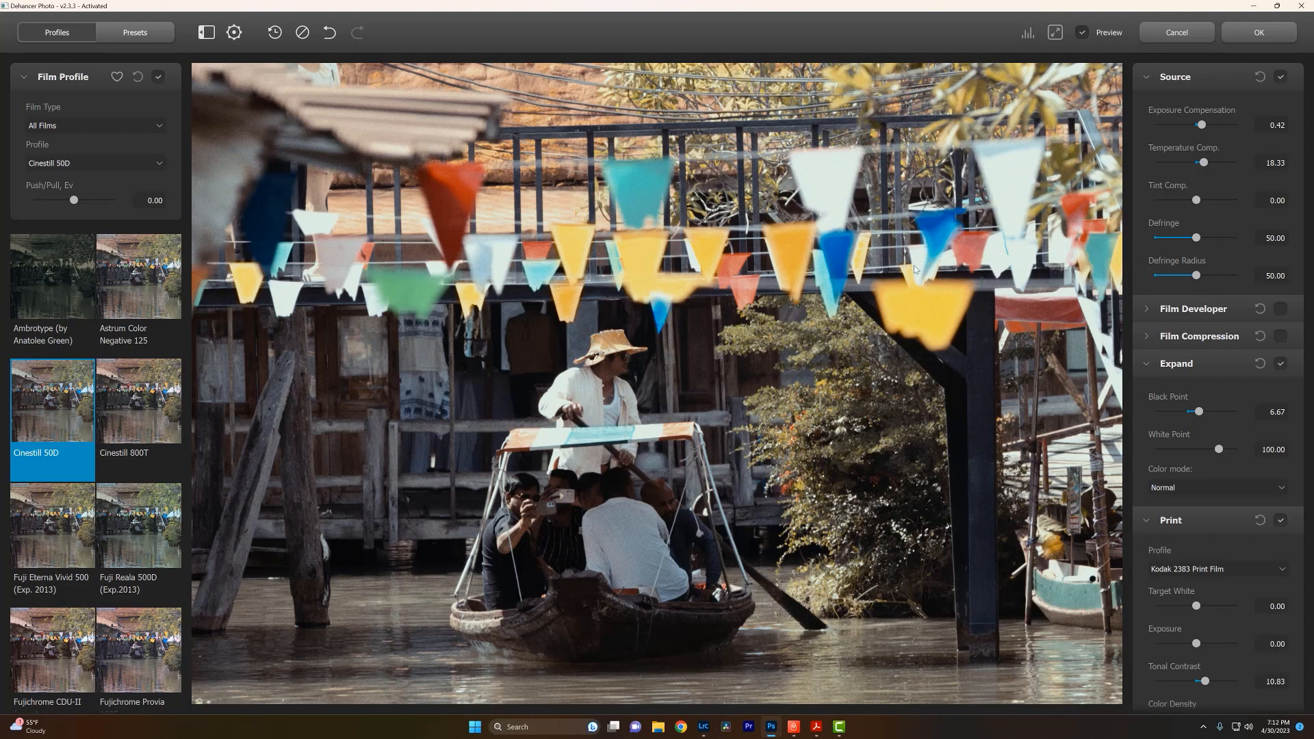
pyautogui.click(1259, 32)
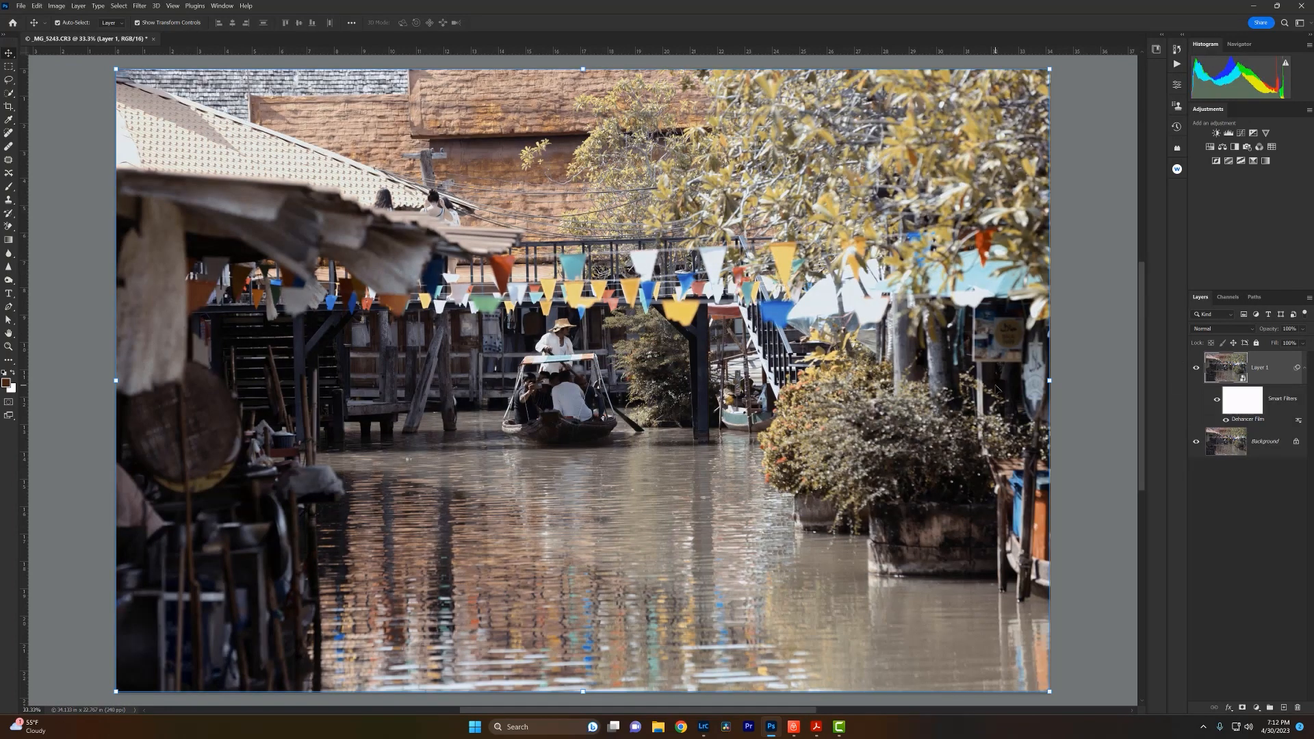
pyautogui.click(1196, 373)
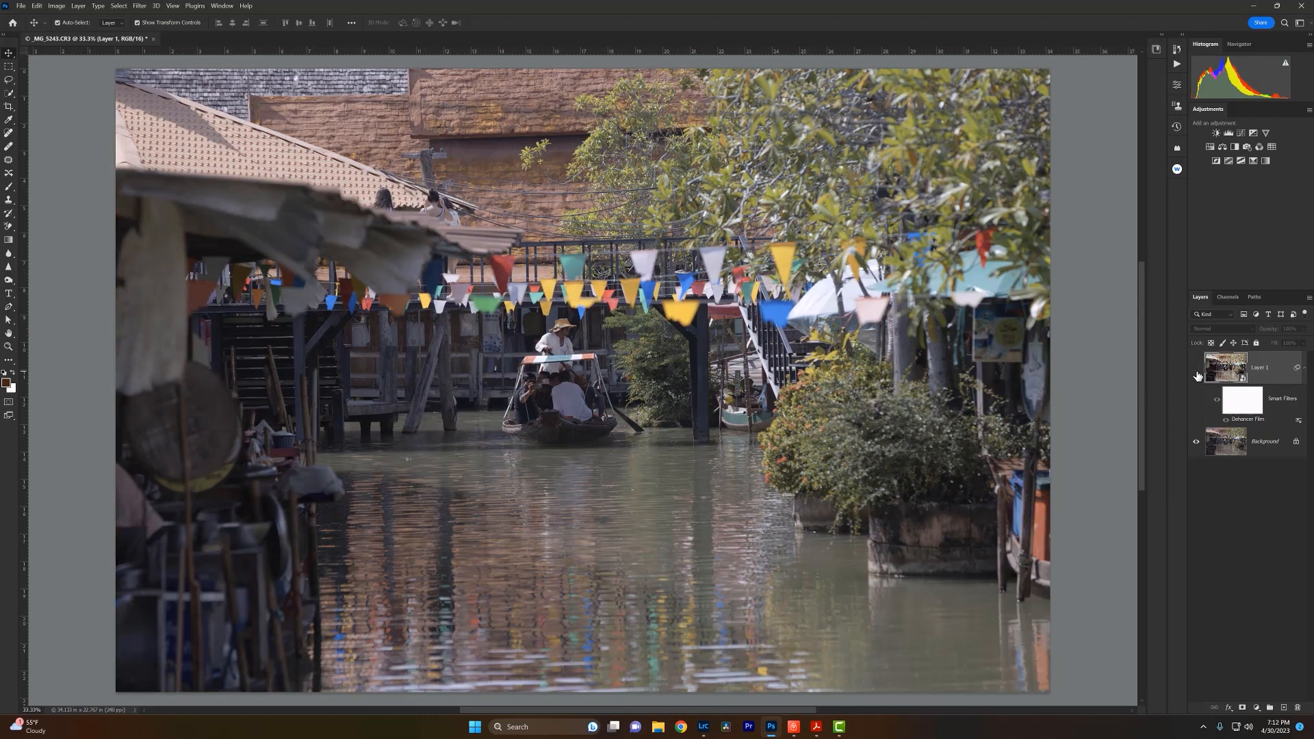
pyautogui.click(1196, 373)
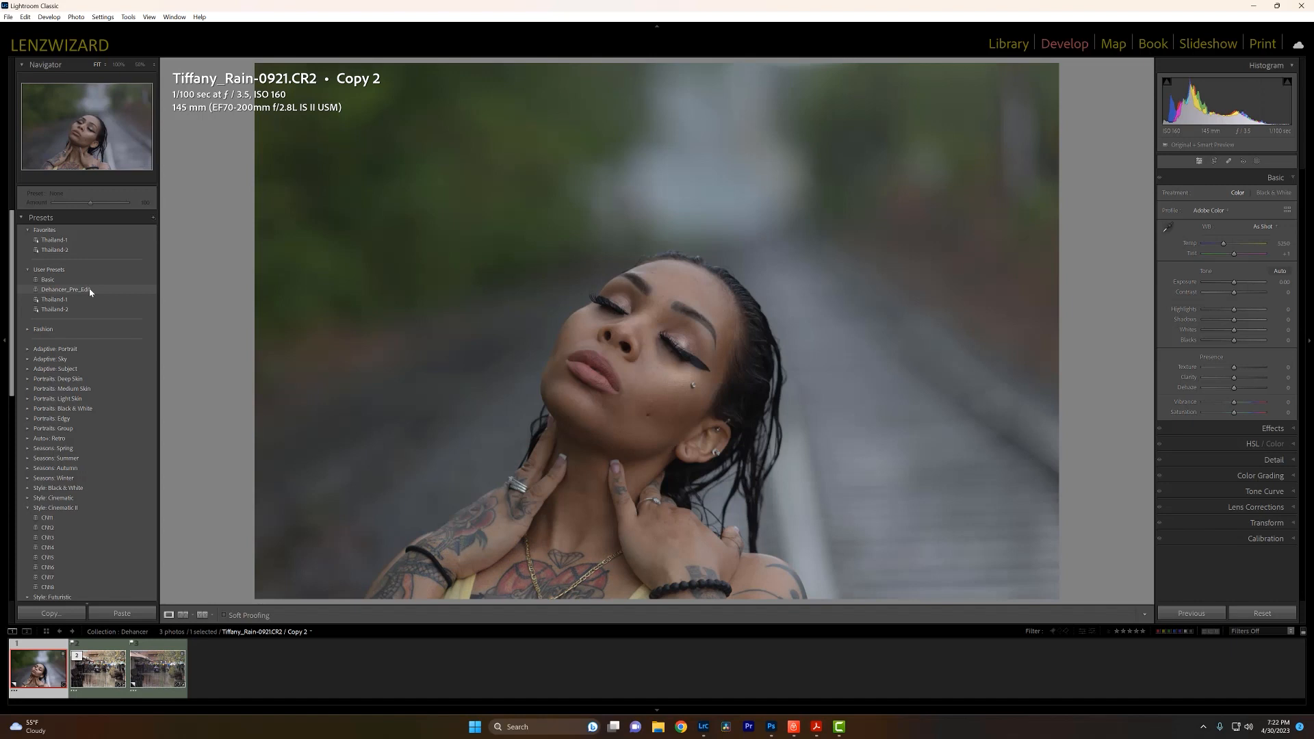
# Apply the Dehancer_Pre_Edit preset to the portrait, check its sharpening, and open a copy with Lightroom adjustments in DehancerLightroom.exe
pyautogui.click(90, 290)
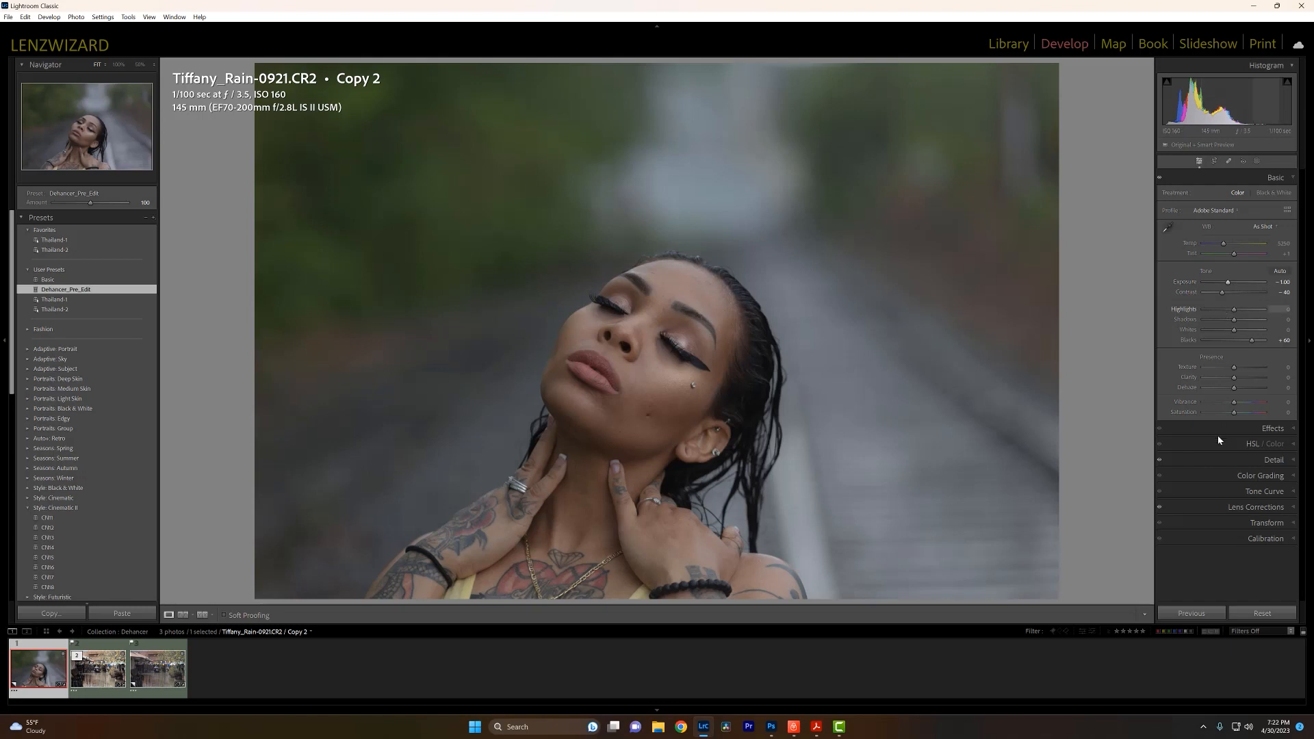
pyautogui.click(1219, 459)
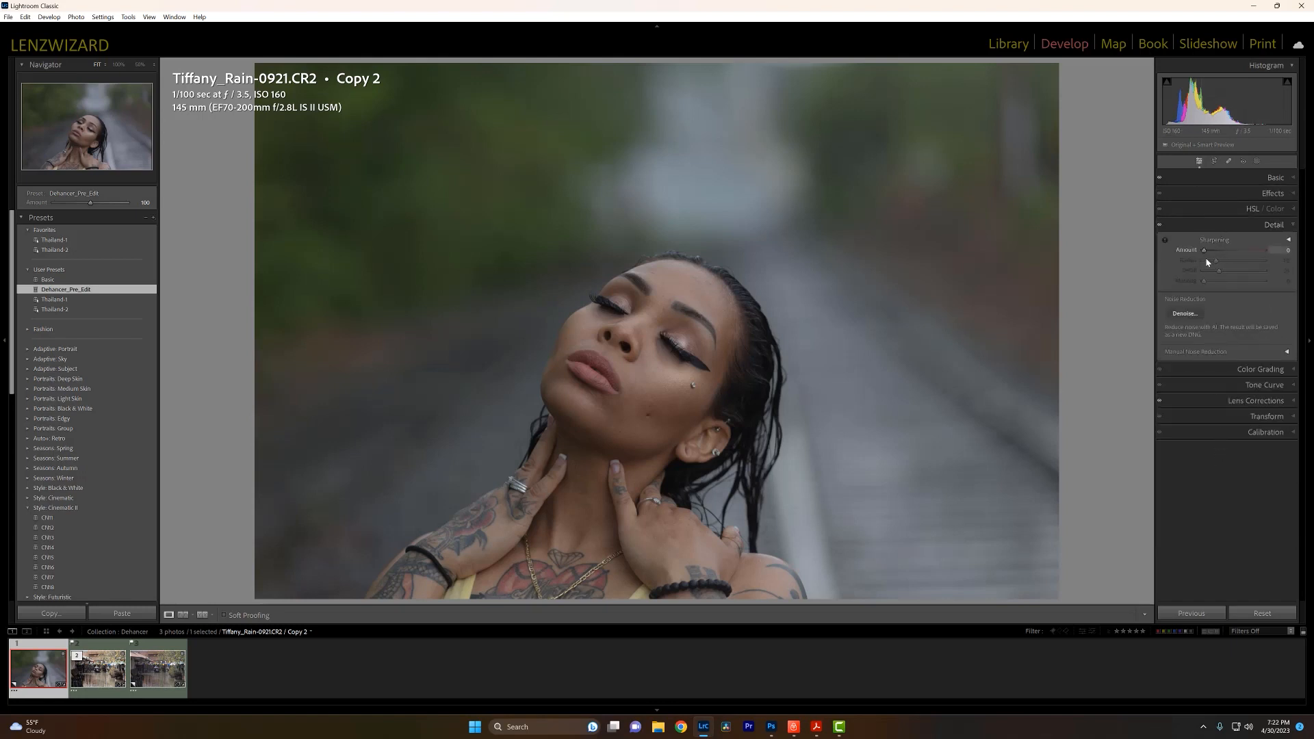
pyautogui.rightClick(47, 680)
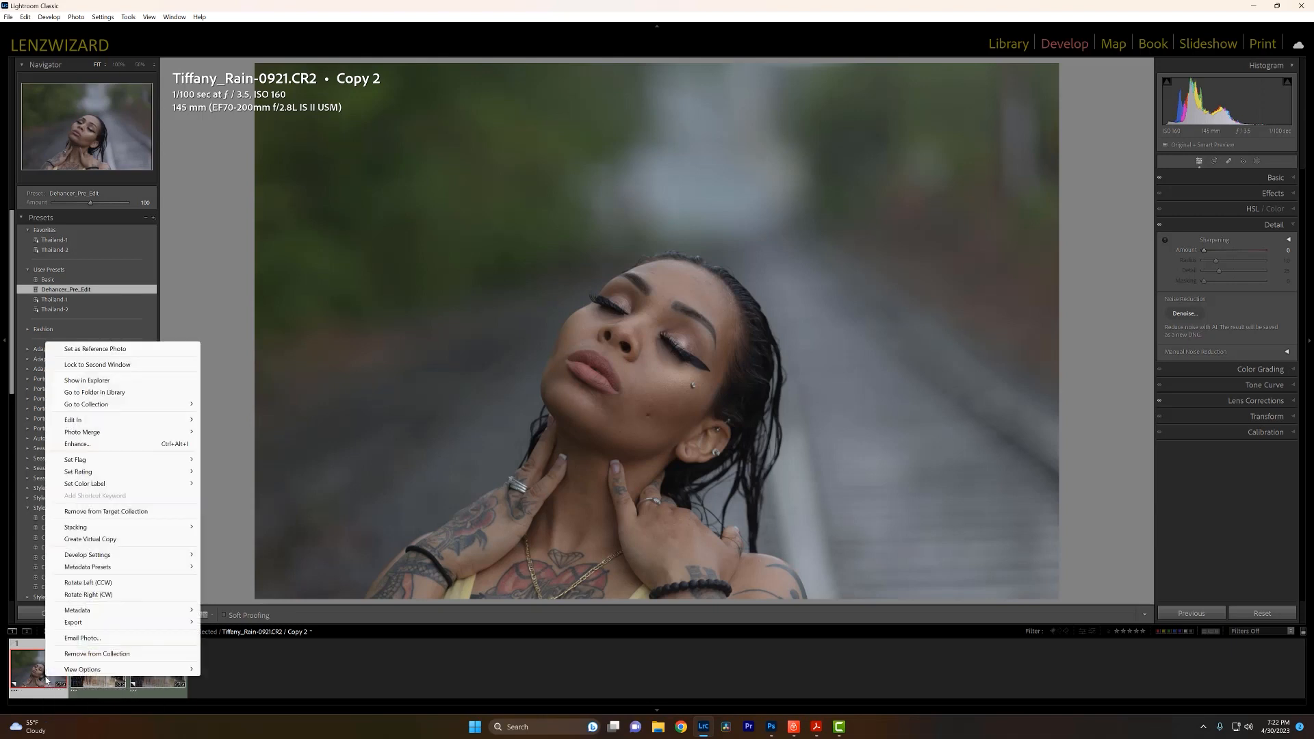
pyautogui.moveTo(170, 425)
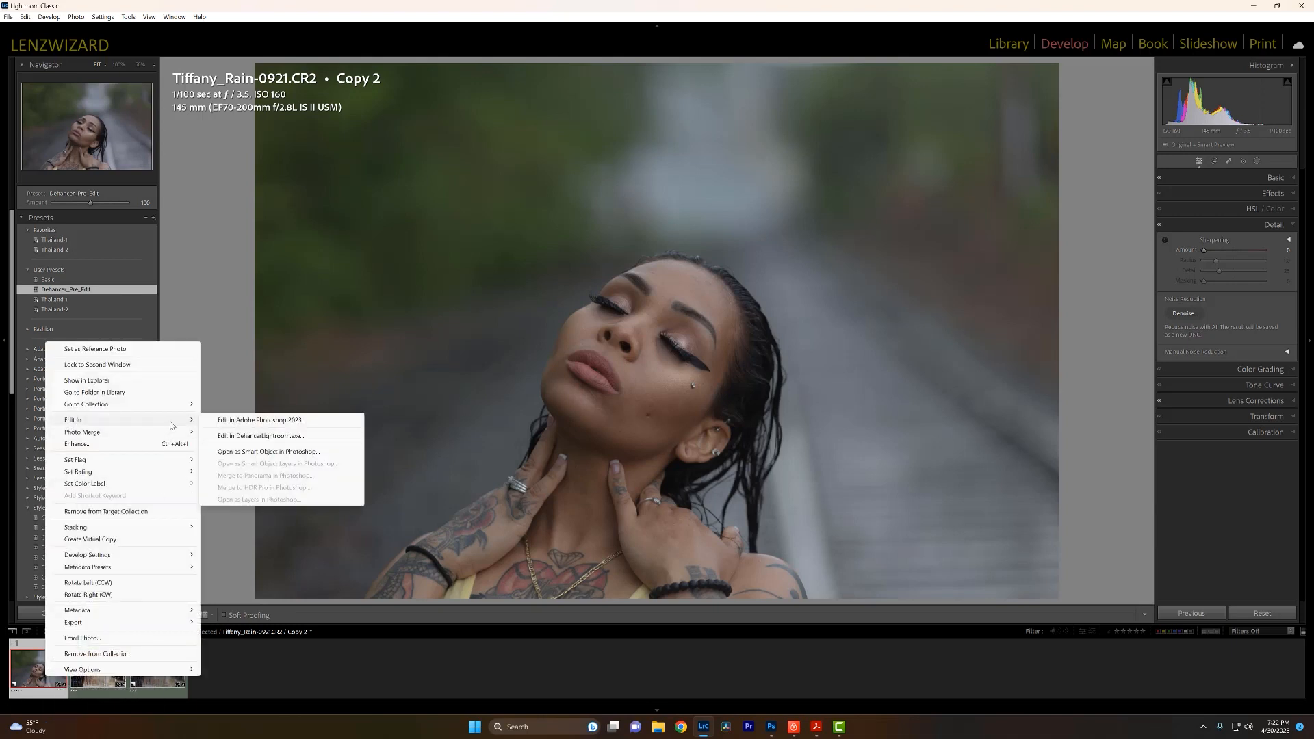
pyautogui.click(236, 438)
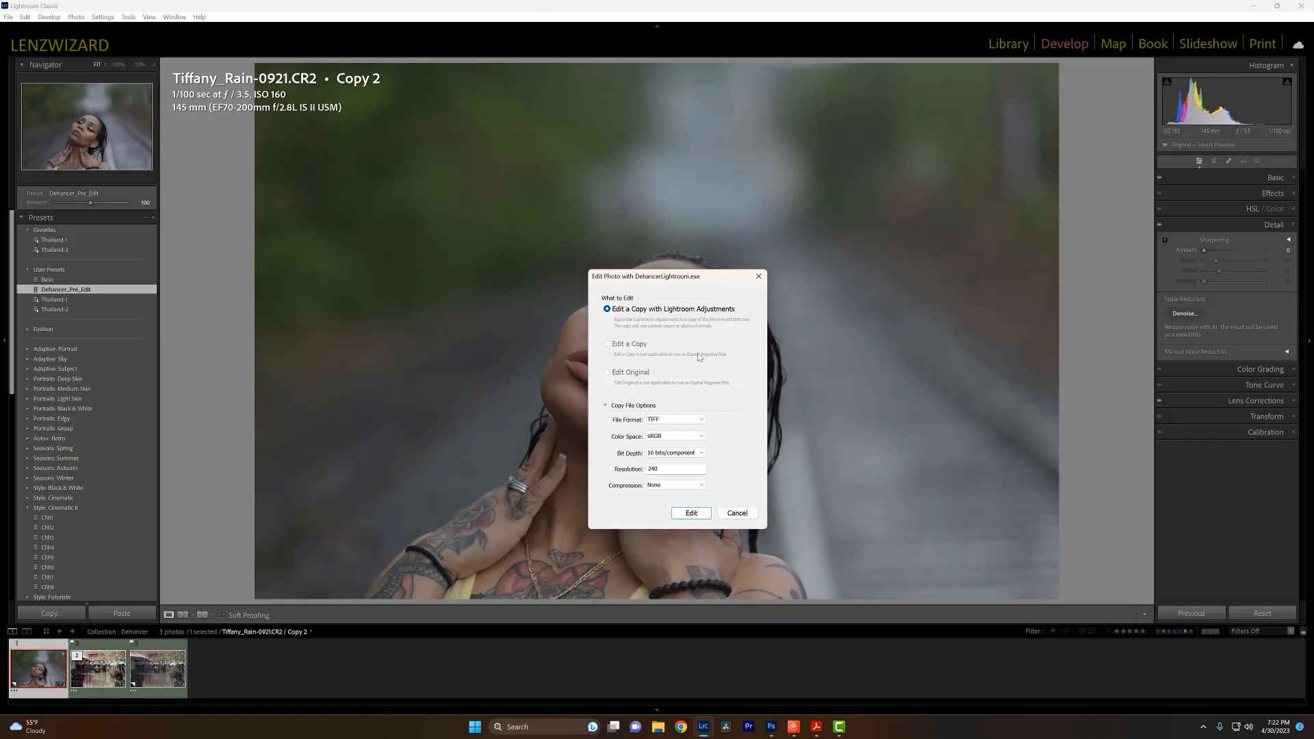
pyautogui.click(687, 519)
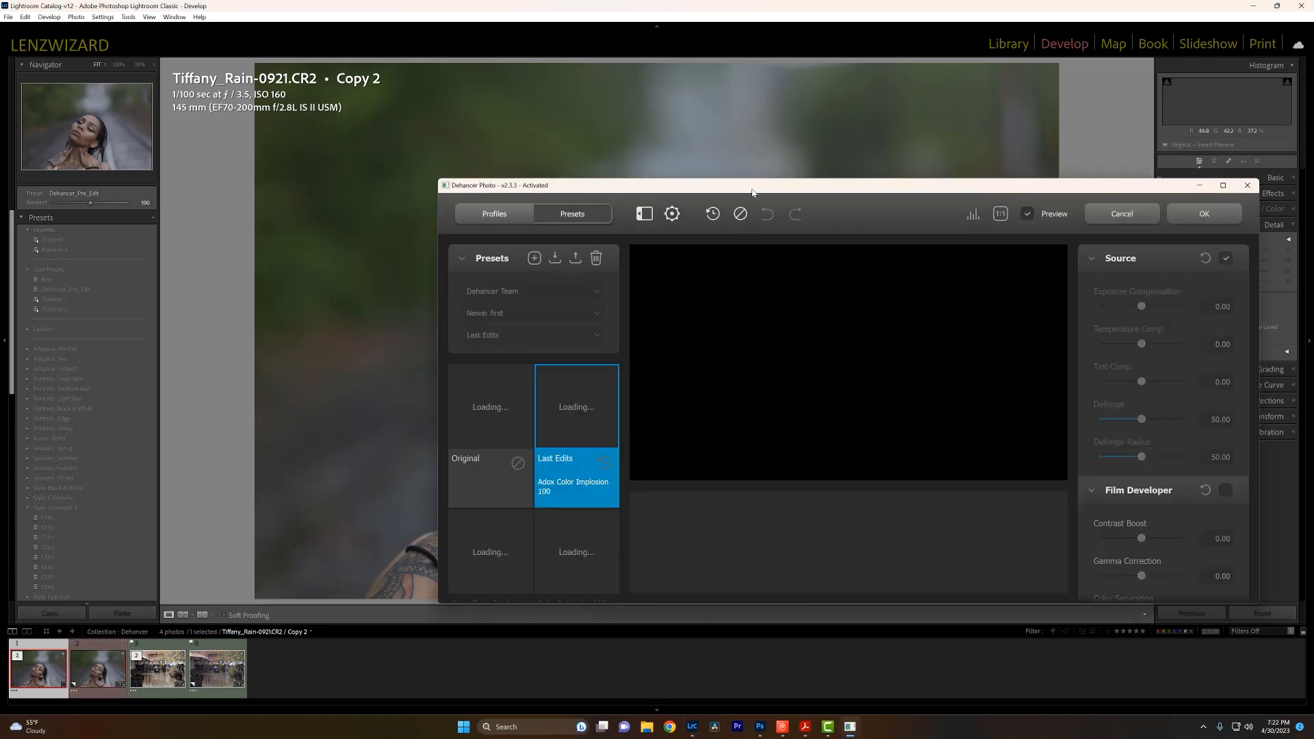
pyautogui.moveTo(752, 192); pyautogui.dragTo(554, 102)
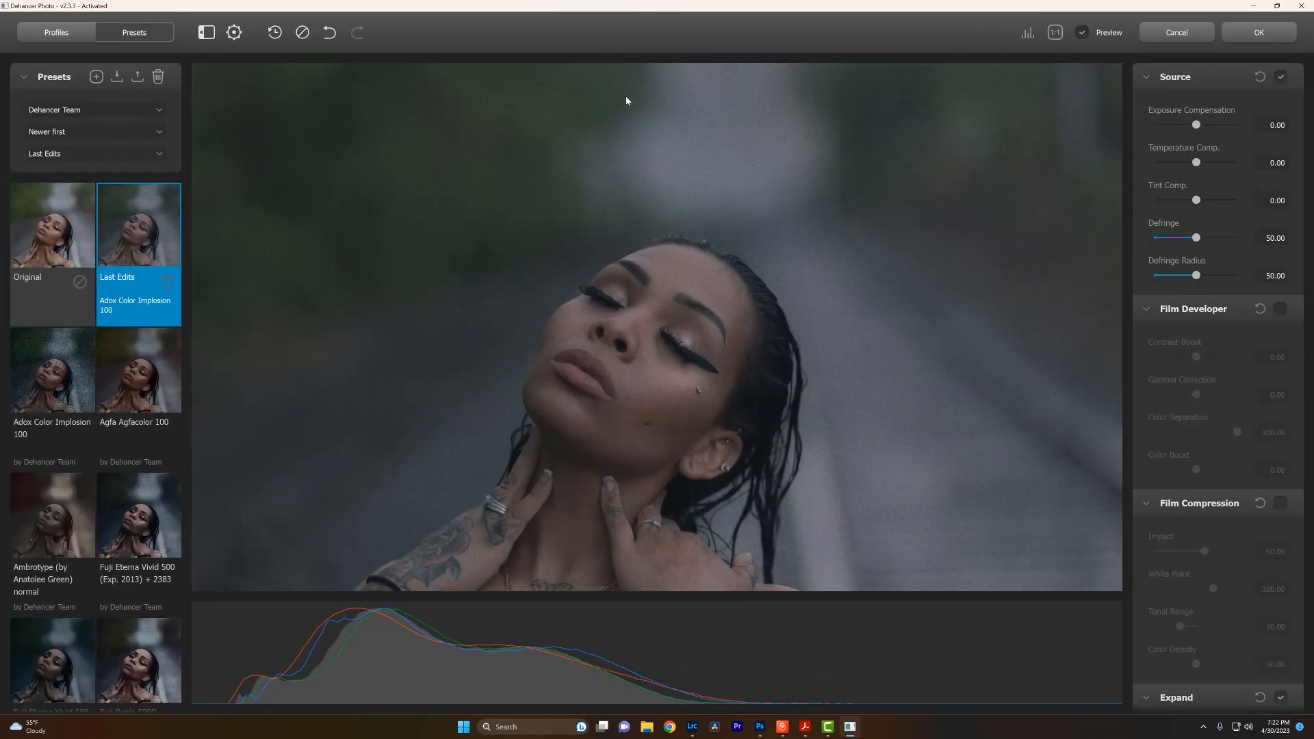
# Clear the last edits and try the Ambrotype, Fuji Eterna Vivid 500 + 3513, Fujichrome Velvia 100 and Fujifilm Instax + 2383 presets
pyautogui.click(302, 33)
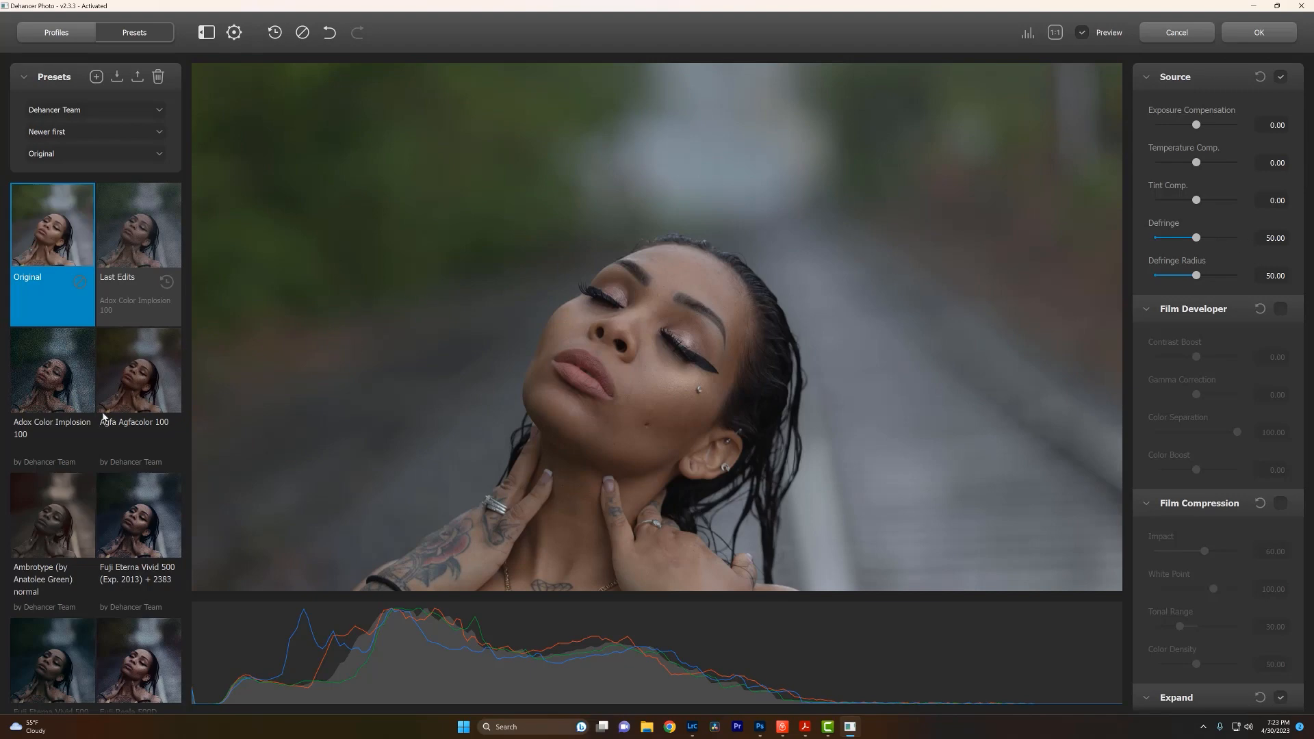
pyautogui.scroll(-2, 126, 382)
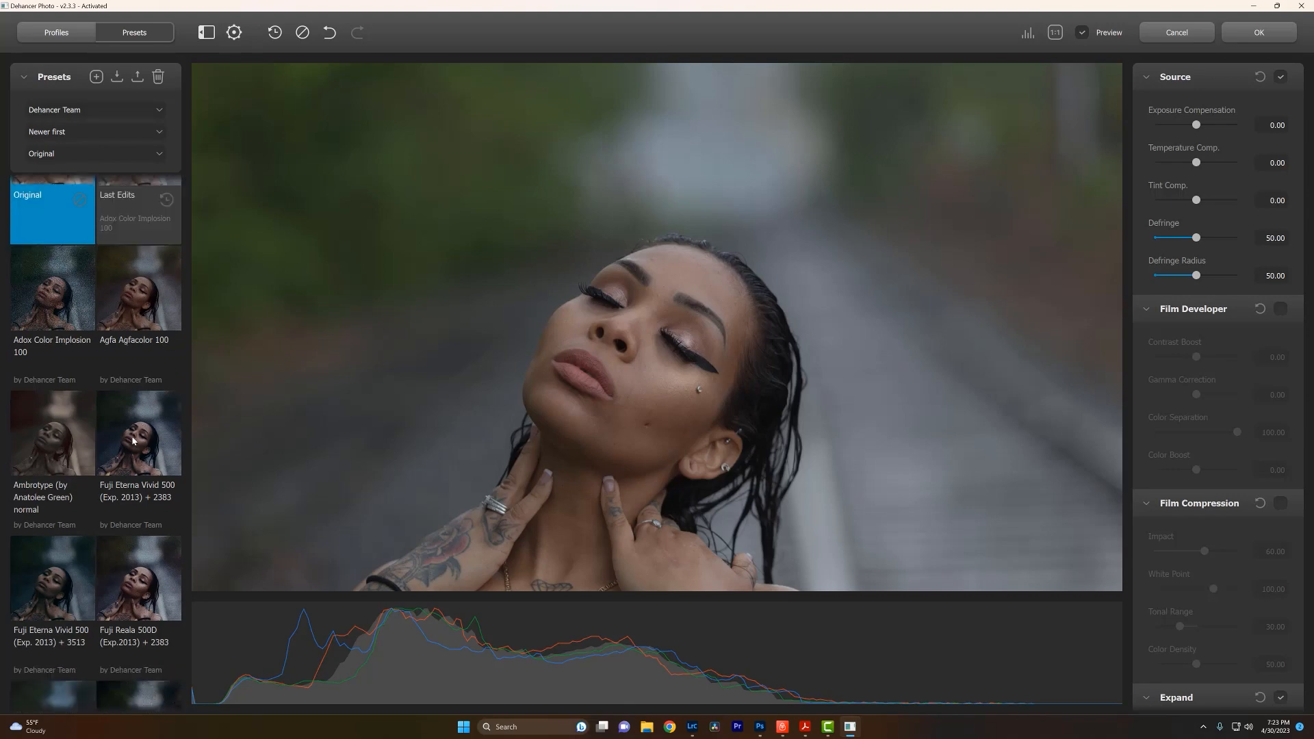
pyautogui.click(50, 433)
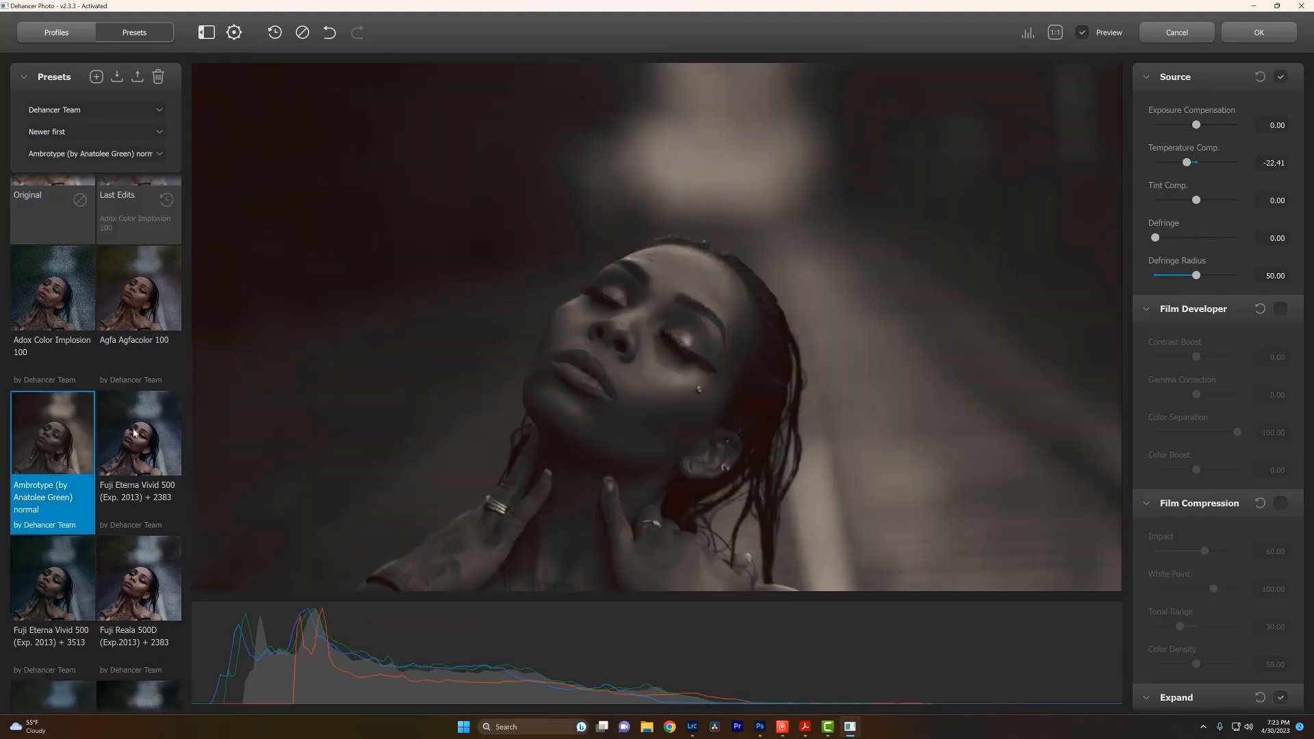
pyautogui.scroll(-1, 146, 430)
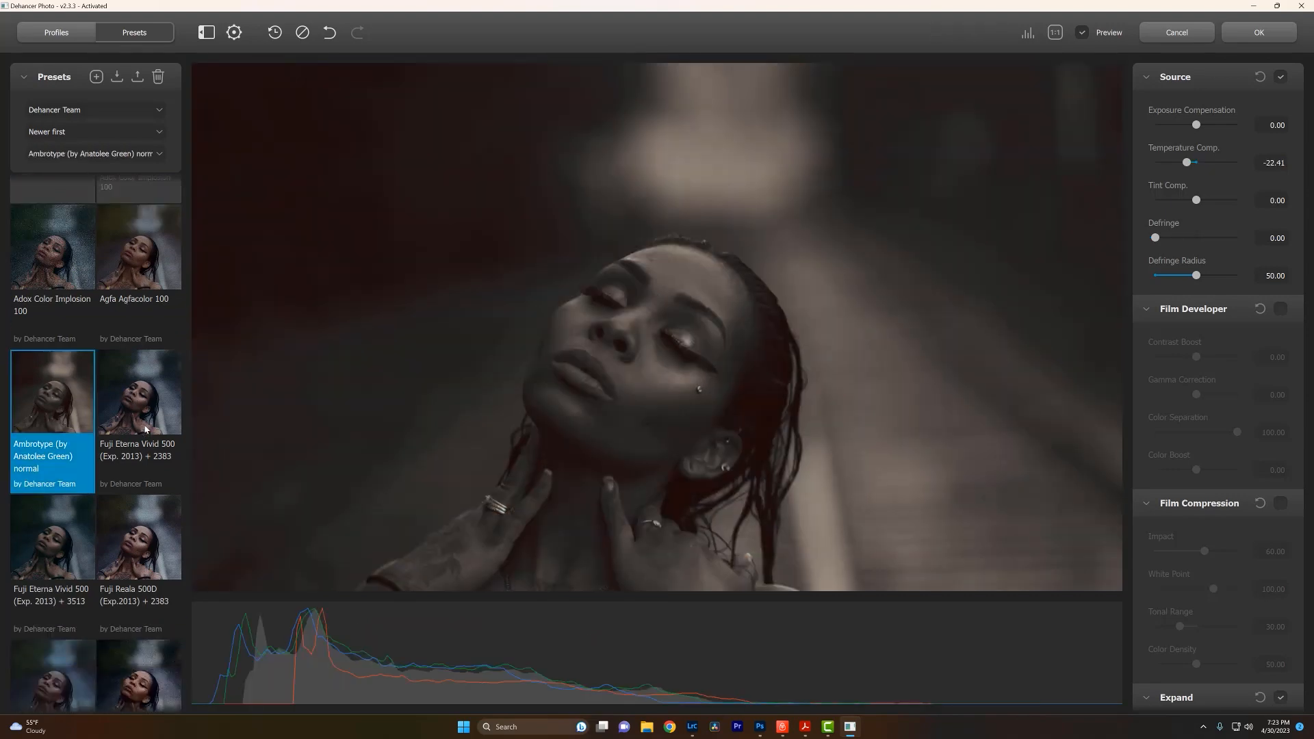
pyautogui.scroll(-3, 146, 414)
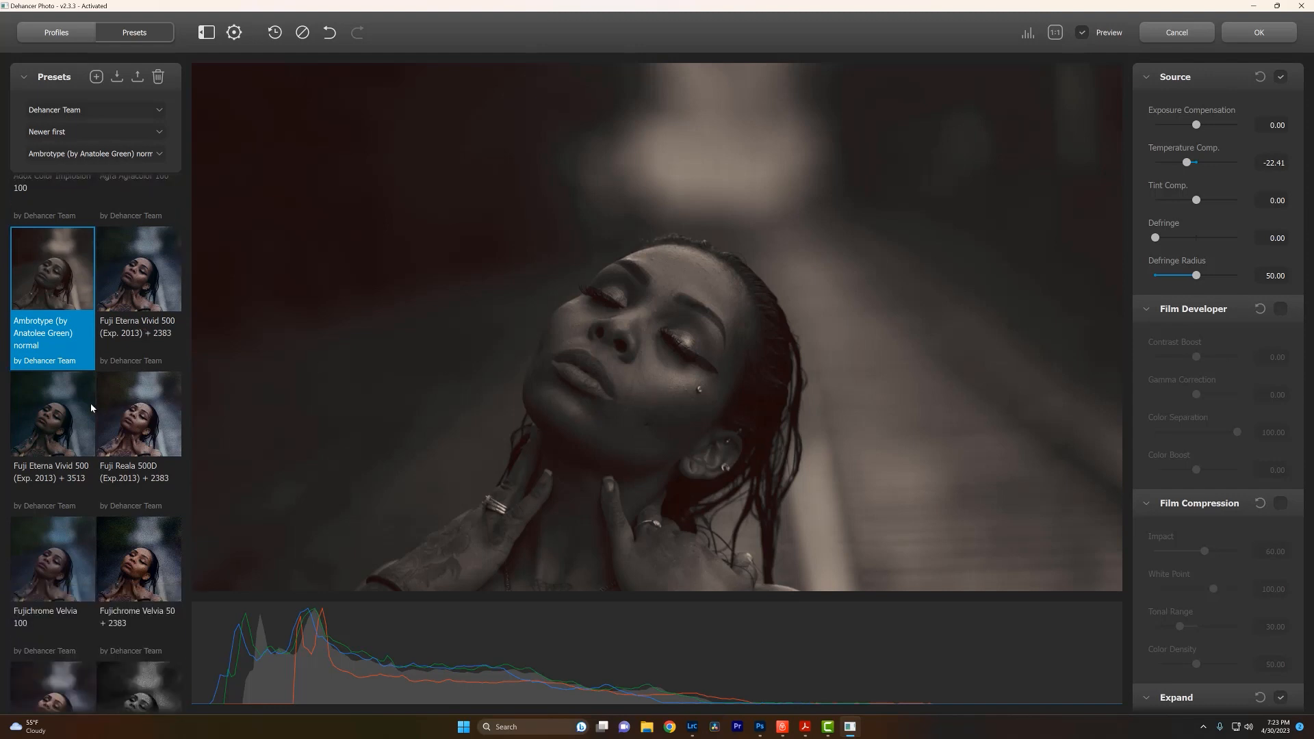
pyautogui.click(60, 413)
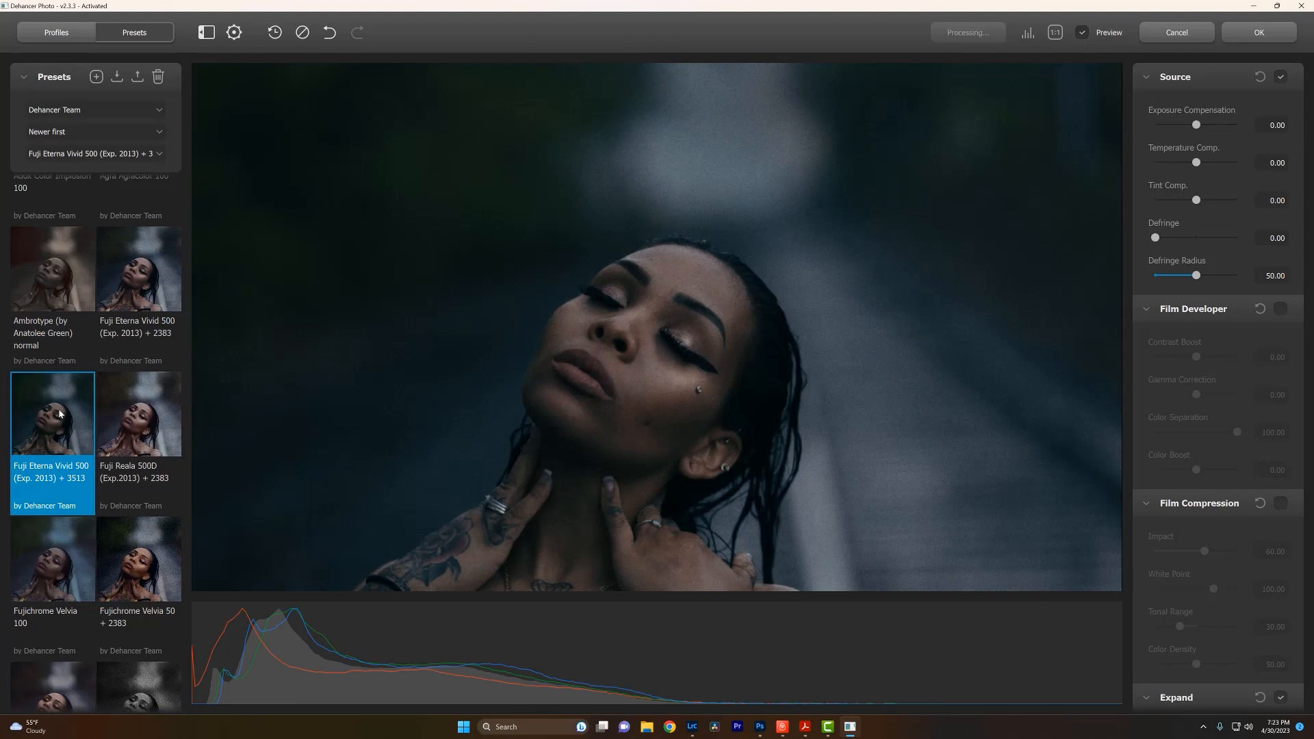
pyautogui.scroll(-3, 65, 412)
pyautogui.scroll(-1, 65, 411)
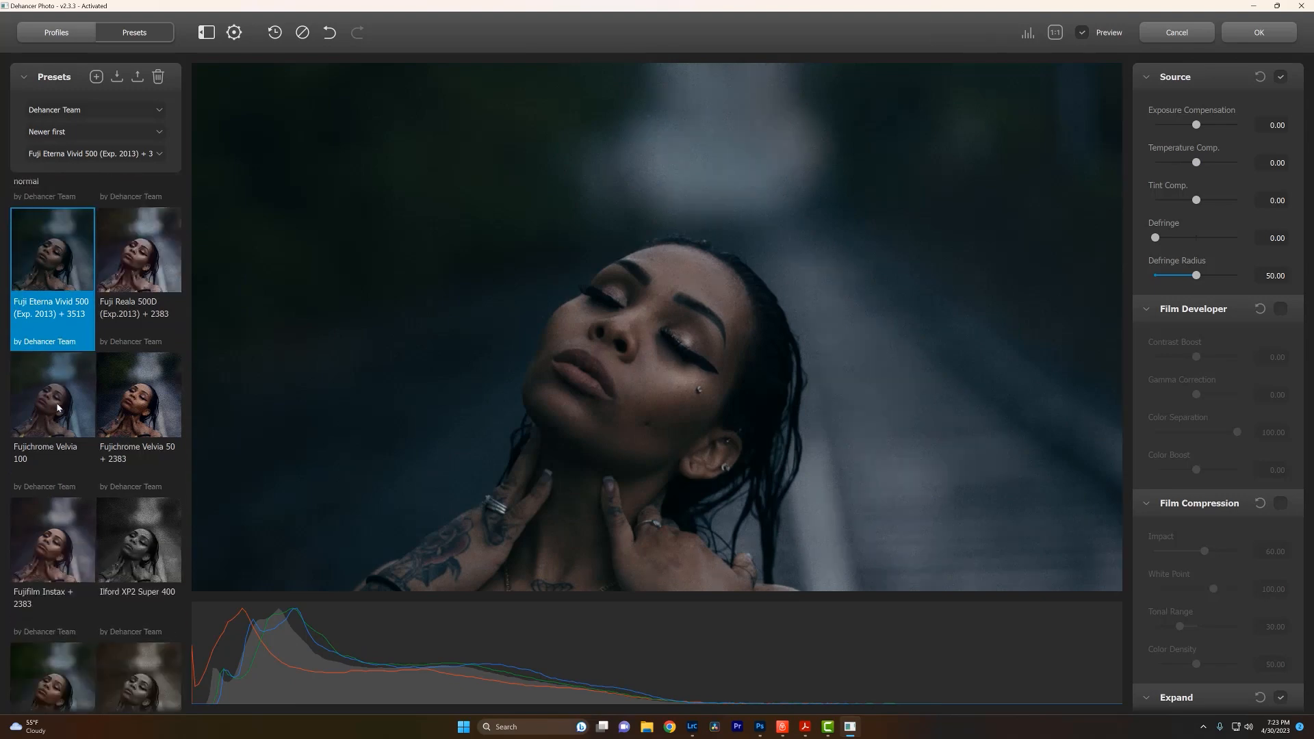
pyautogui.click(58, 407)
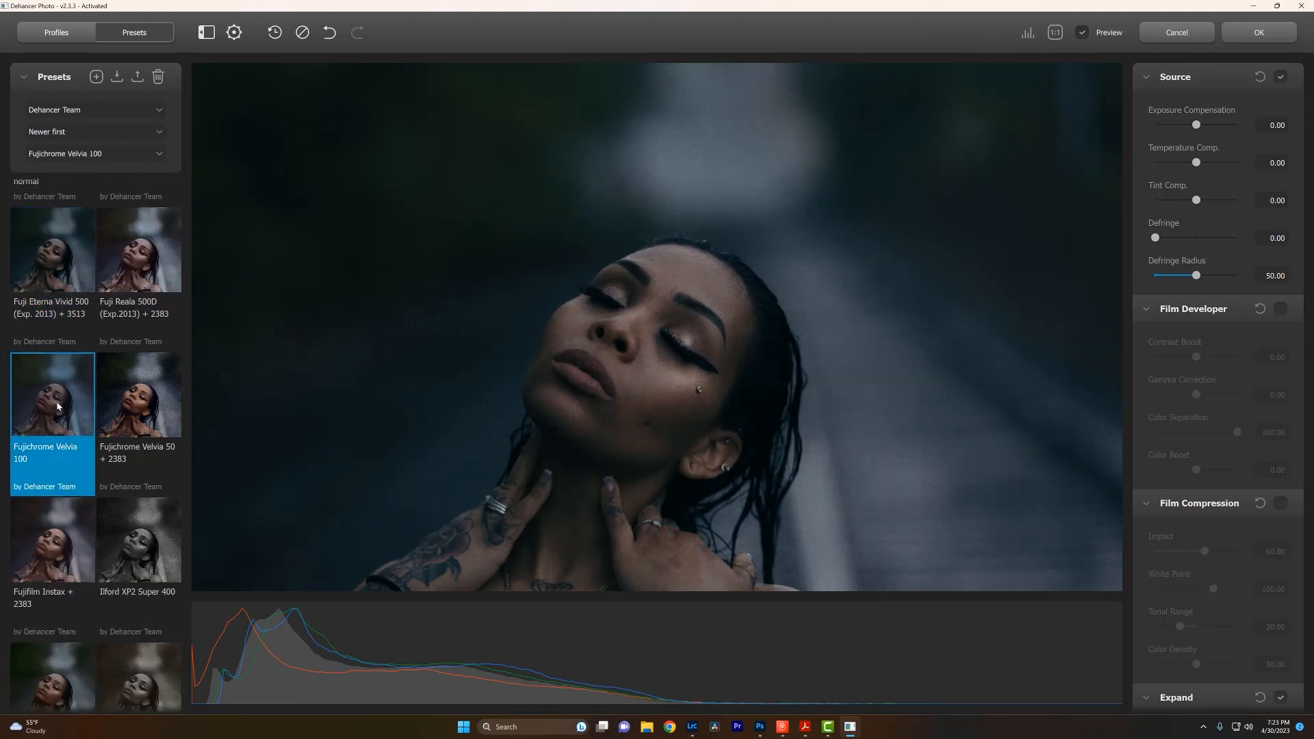
pyautogui.scroll(-3, 137, 391)
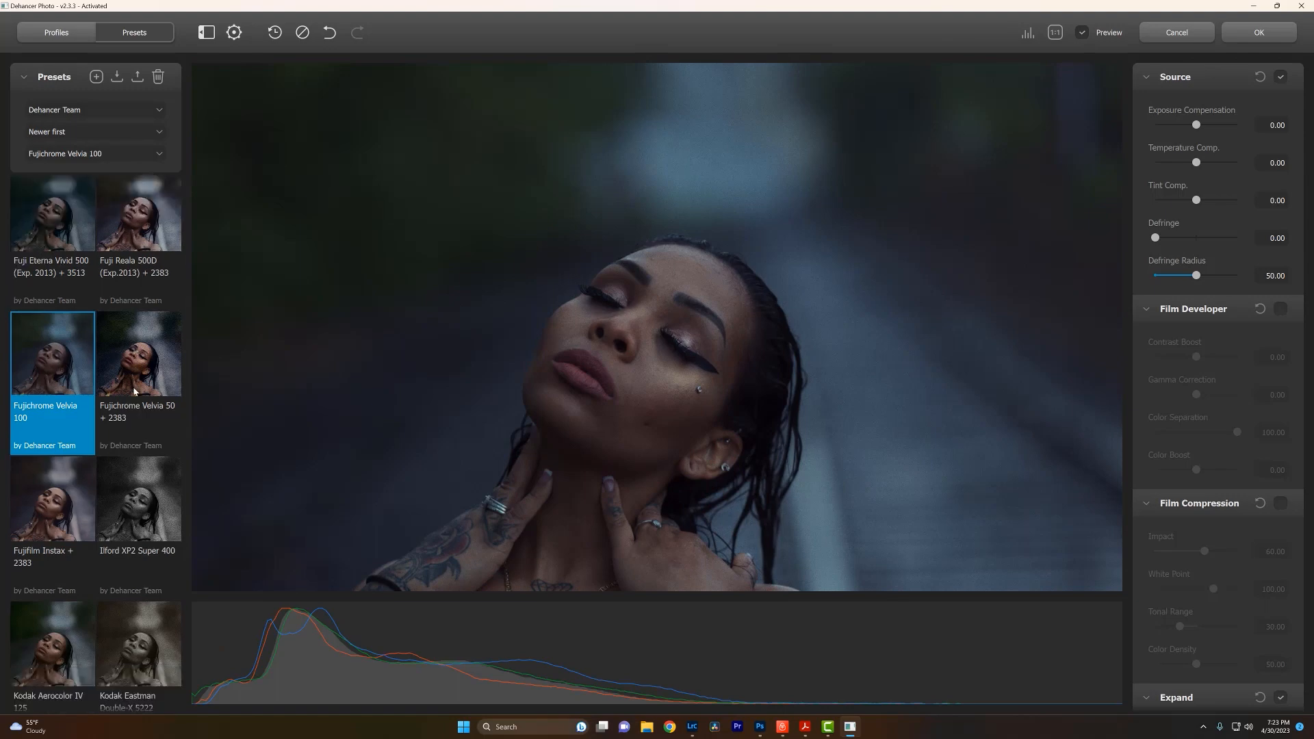
pyautogui.click(50, 428)
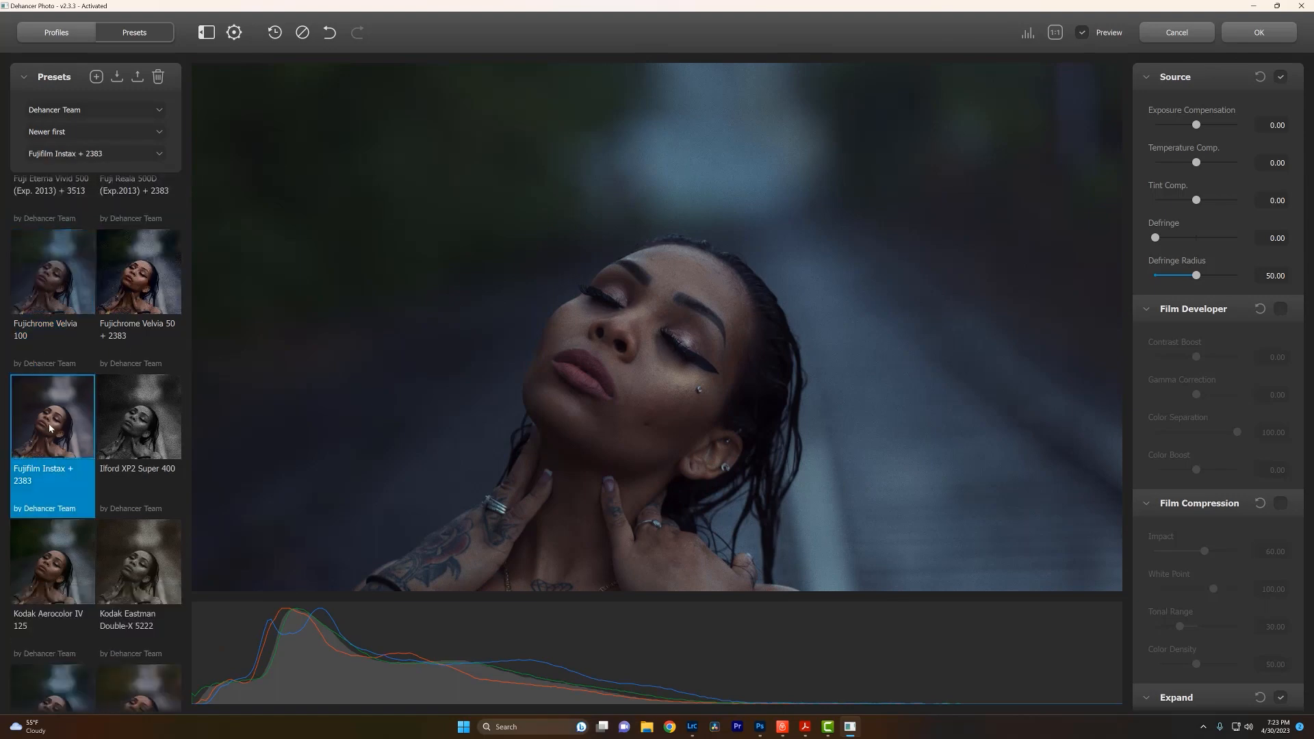
pyautogui.scroll(-3, 49, 429)
pyautogui.scroll(-4, 50, 428)
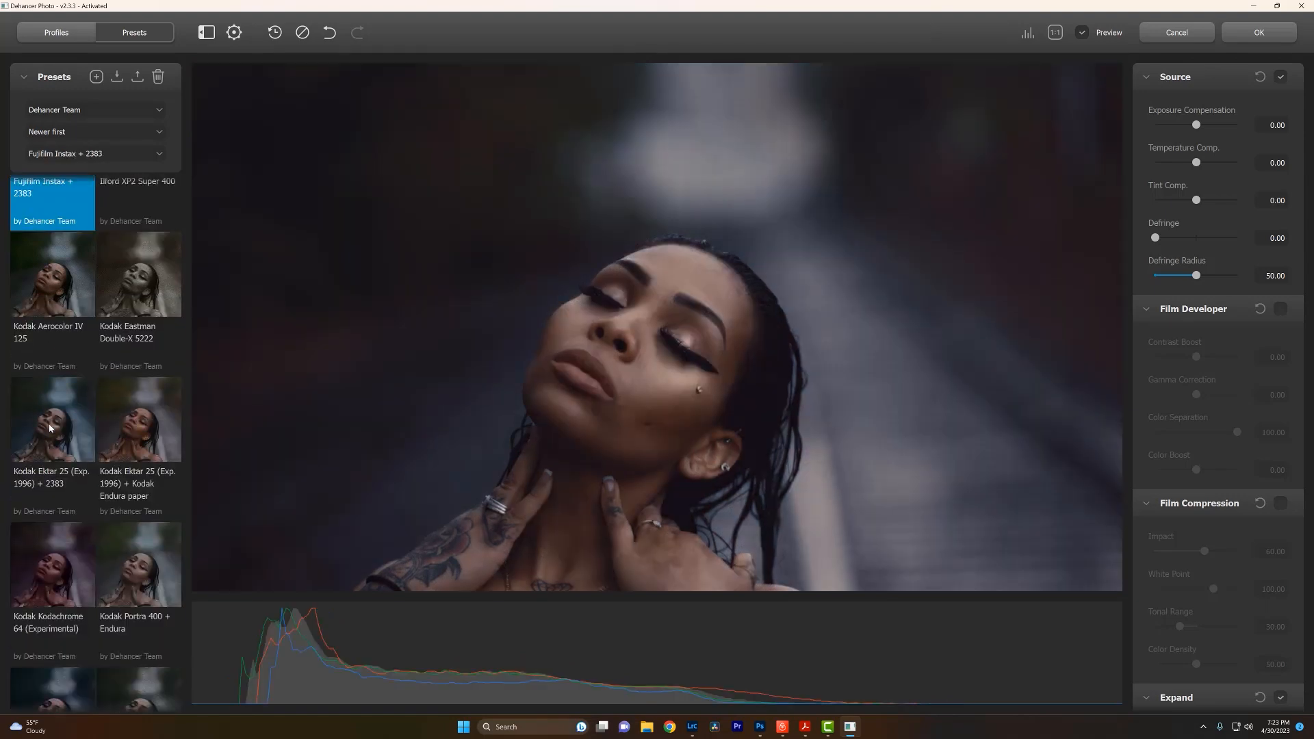
# Compare the Kodak Ektar 25 (Exp. 1996) + 2383 preset with Kodak Portra 400 + Endura and apply the Ektar 25 one
pyautogui.click(59, 457)
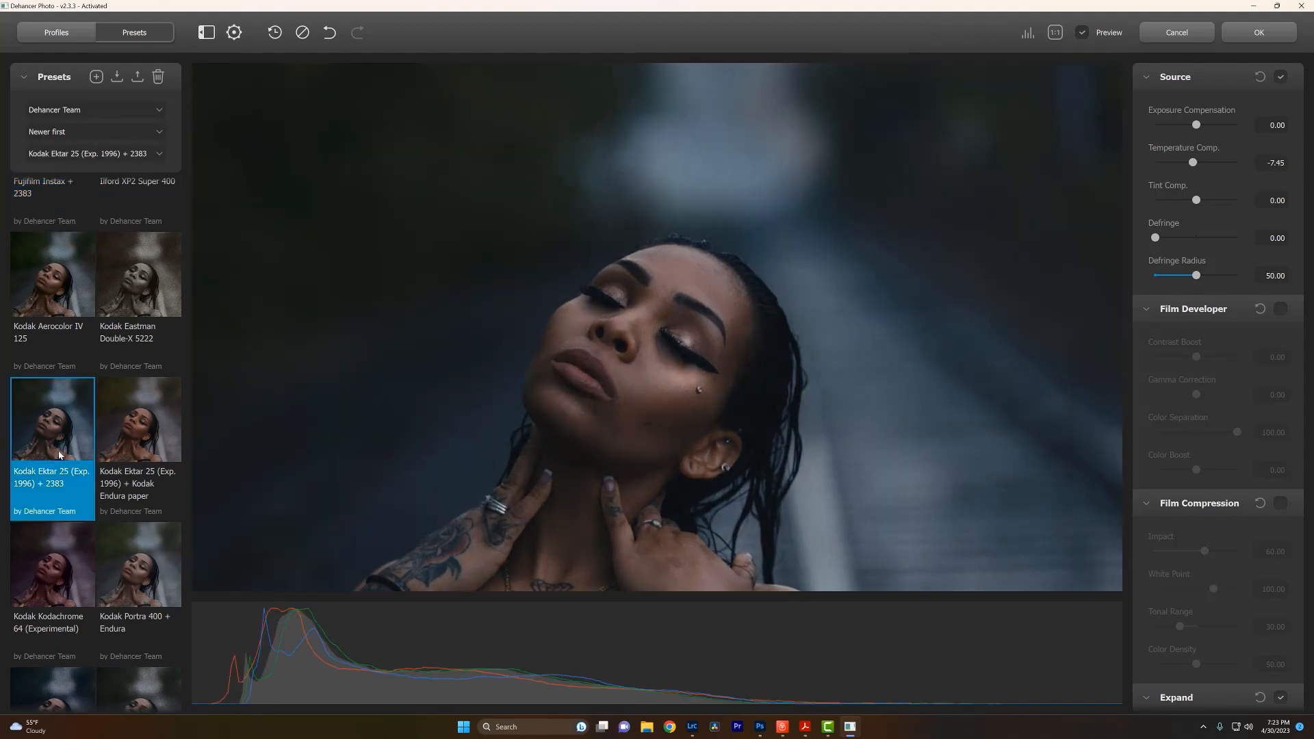
pyautogui.click(134, 564)
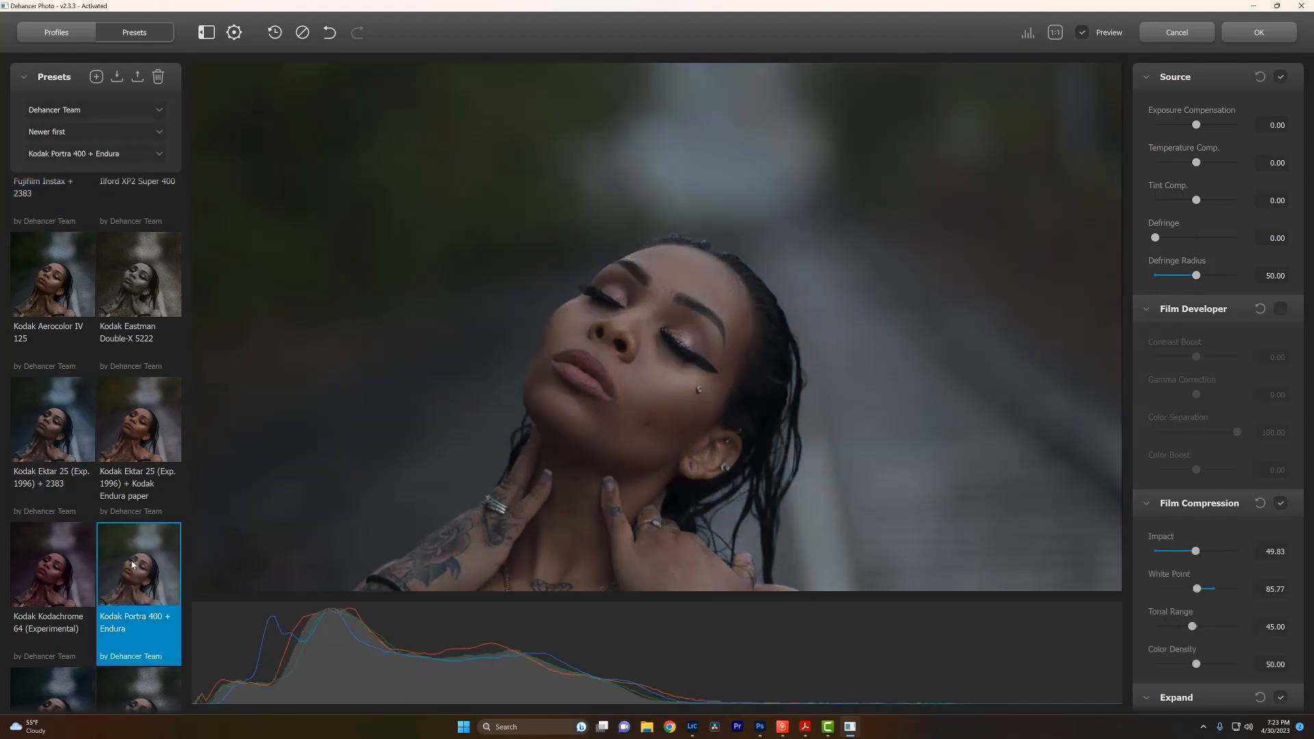
pyautogui.click(52, 442)
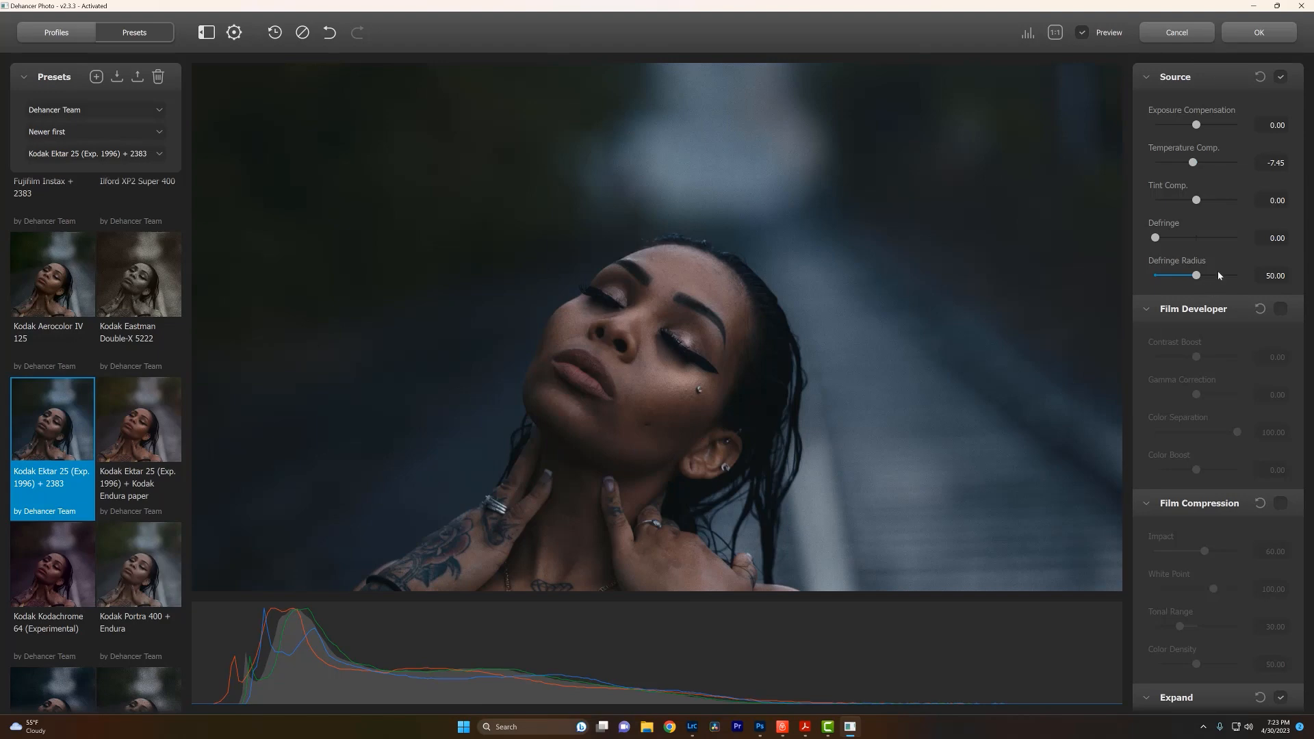
# Collapse the Film Developer and Film Compression groups
pyautogui.click(1153, 310)
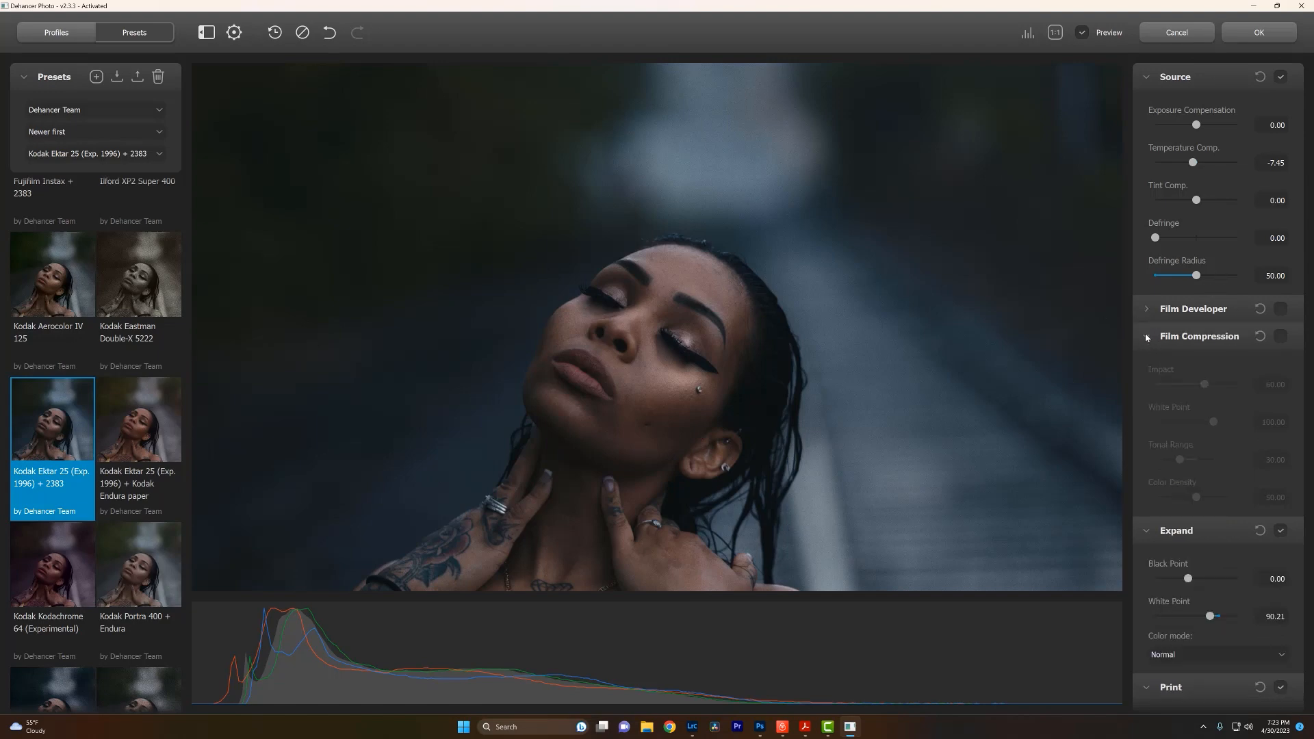
pyautogui.click(1147, 336)
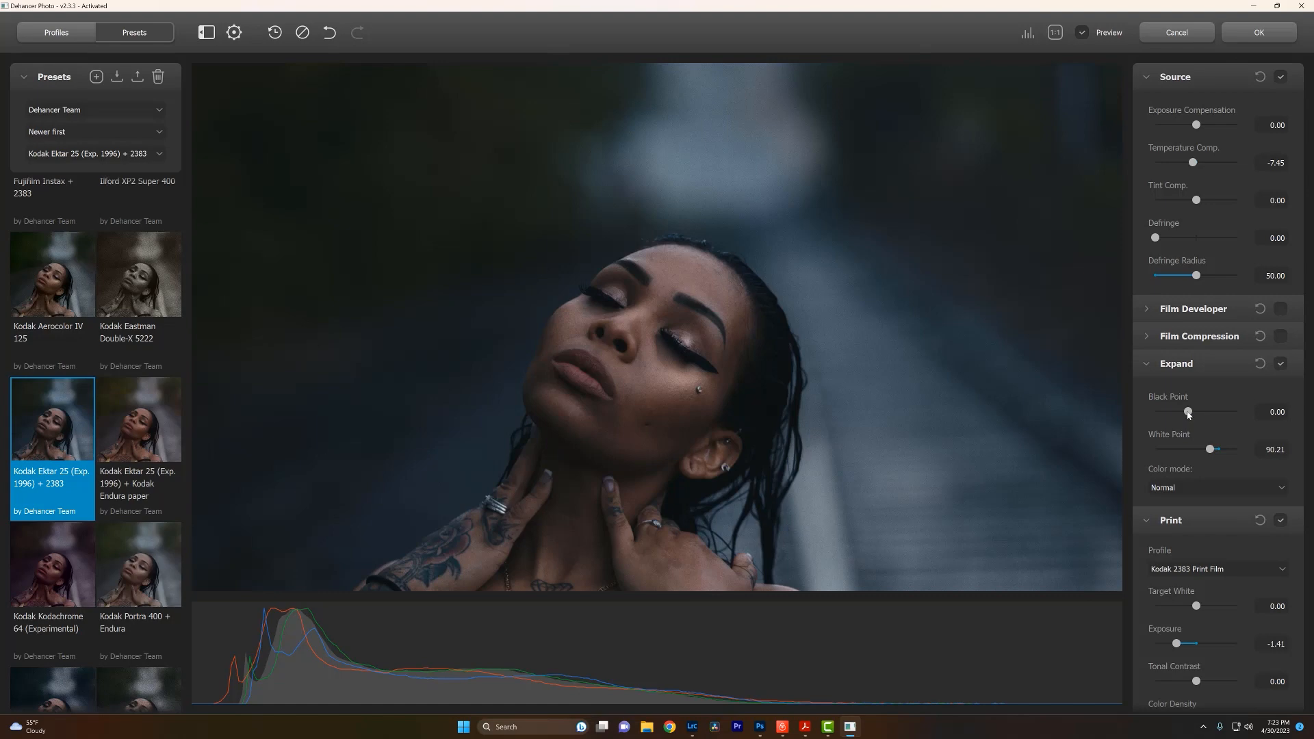
# Set the Expand black point to -3.33 and the Print tonal contrast to -11.67 for the portrait
pyautogui.moveTo(1188, 412); pyautogui.dragTo(1184, 416)
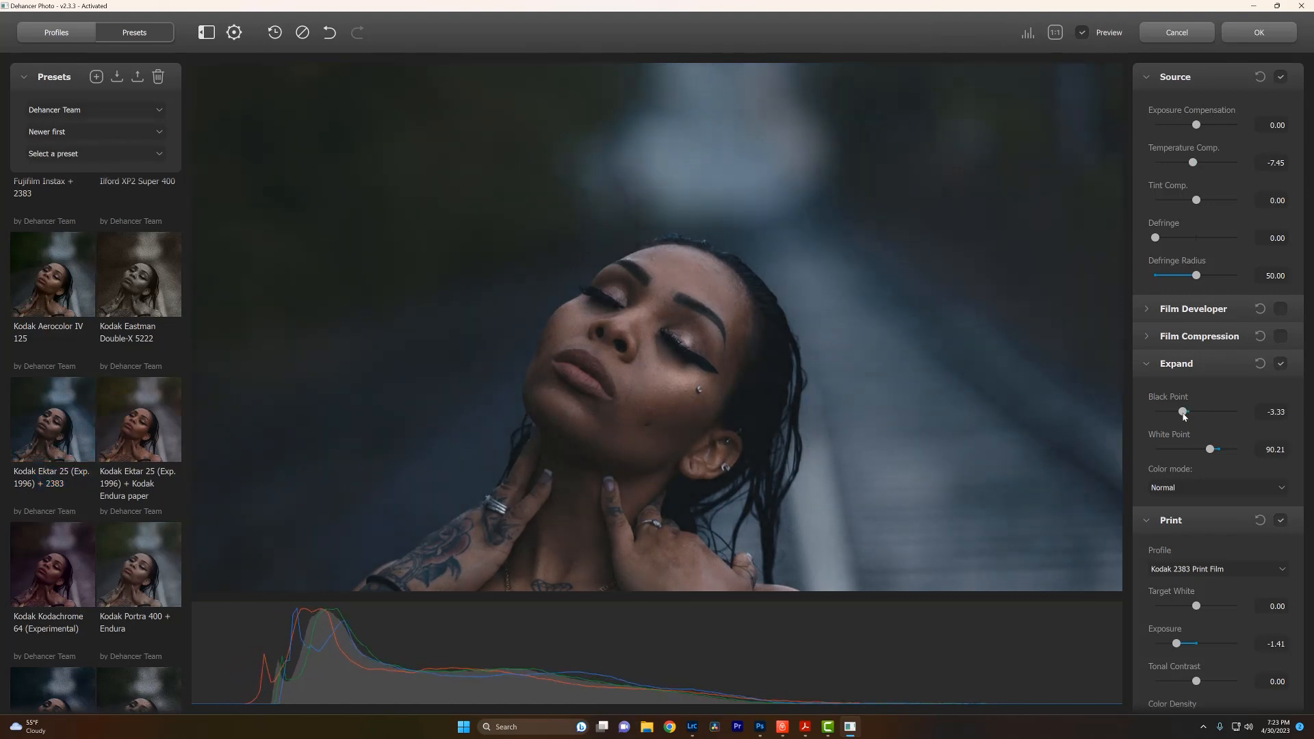
pyautogui.scroll(-2, 1187, 459)
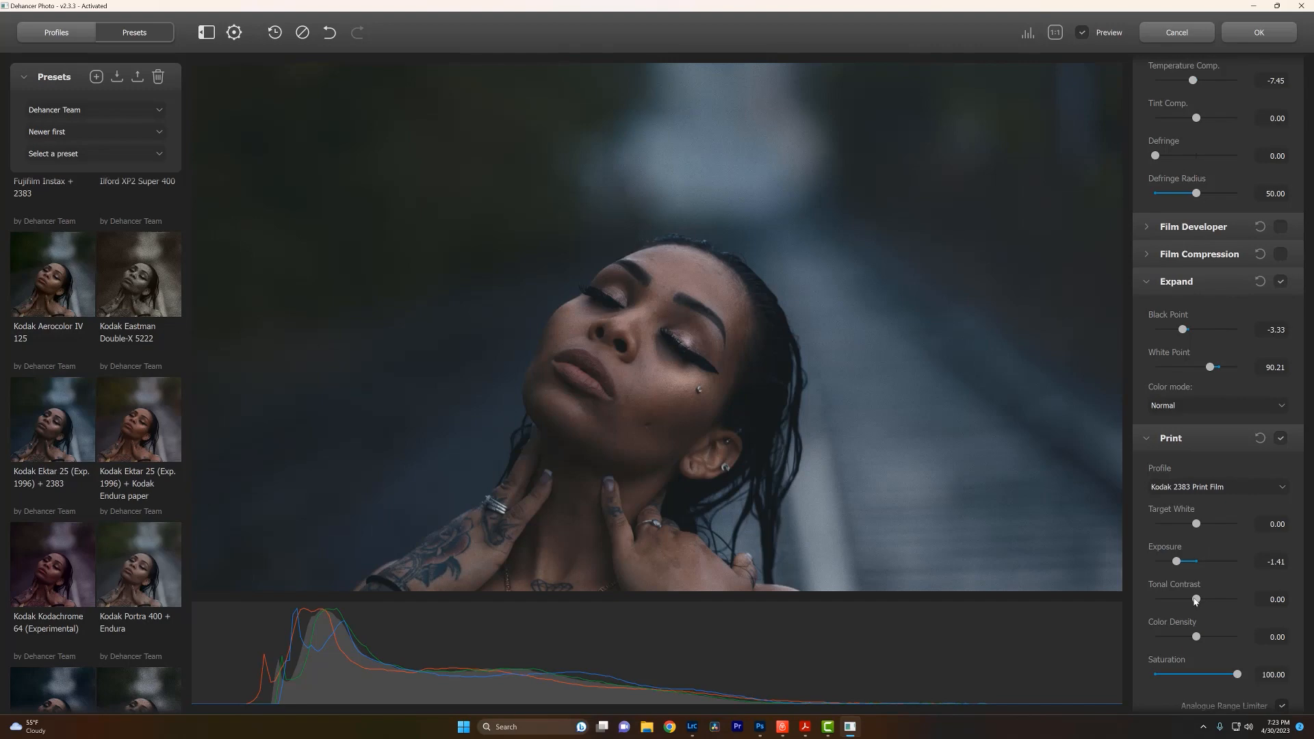
pyautogui.moveTo(1196, 600); pyautogui.dragTo(1186, 600)
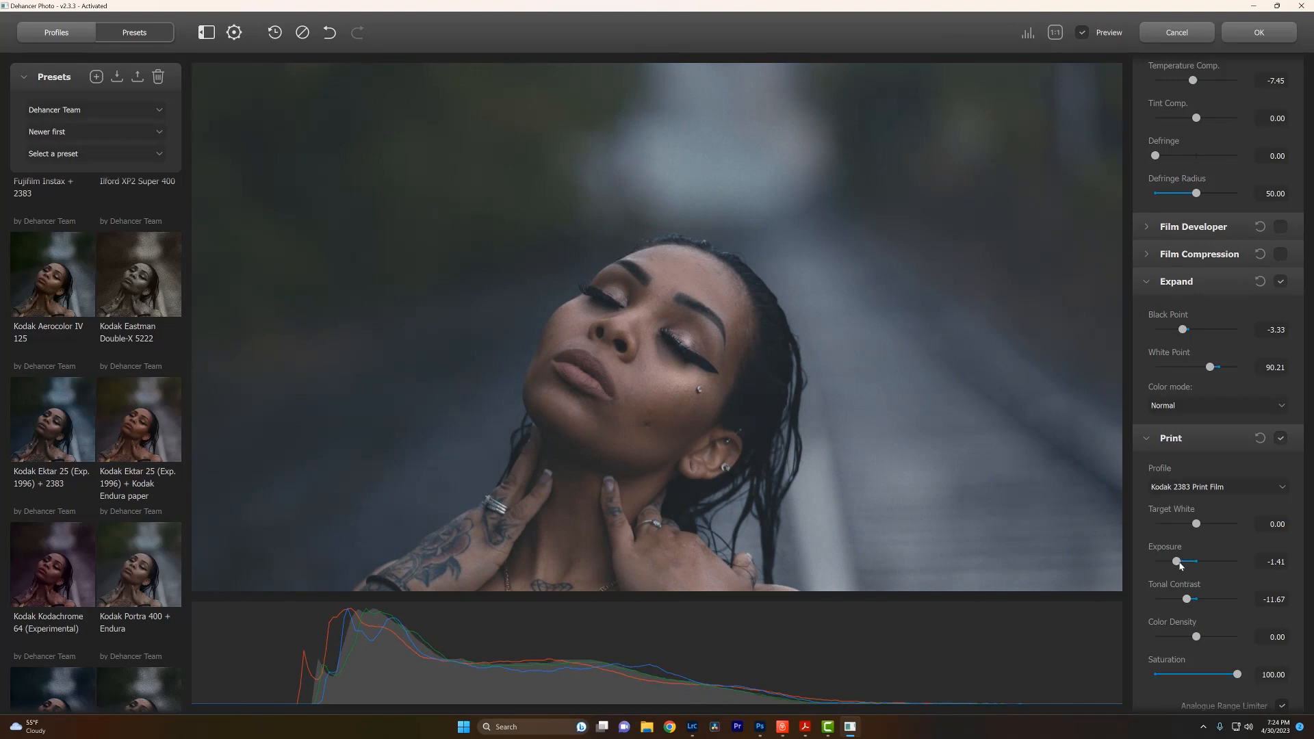
pyautogui.moveTo(1177, 563); pyautogui.dragTo(1177, 563)
pyautogui.hotkey('ctrl', 'z')
# Raise the Print color density to 77.50 and inspect the portrait's face, hair and background up close
pyautogui.moveTo(1196, 637); pyautogui.dragTo(1227, 636)
pyautogui.click(741, 353)
pyautogui.scroll(4, 741, 352)
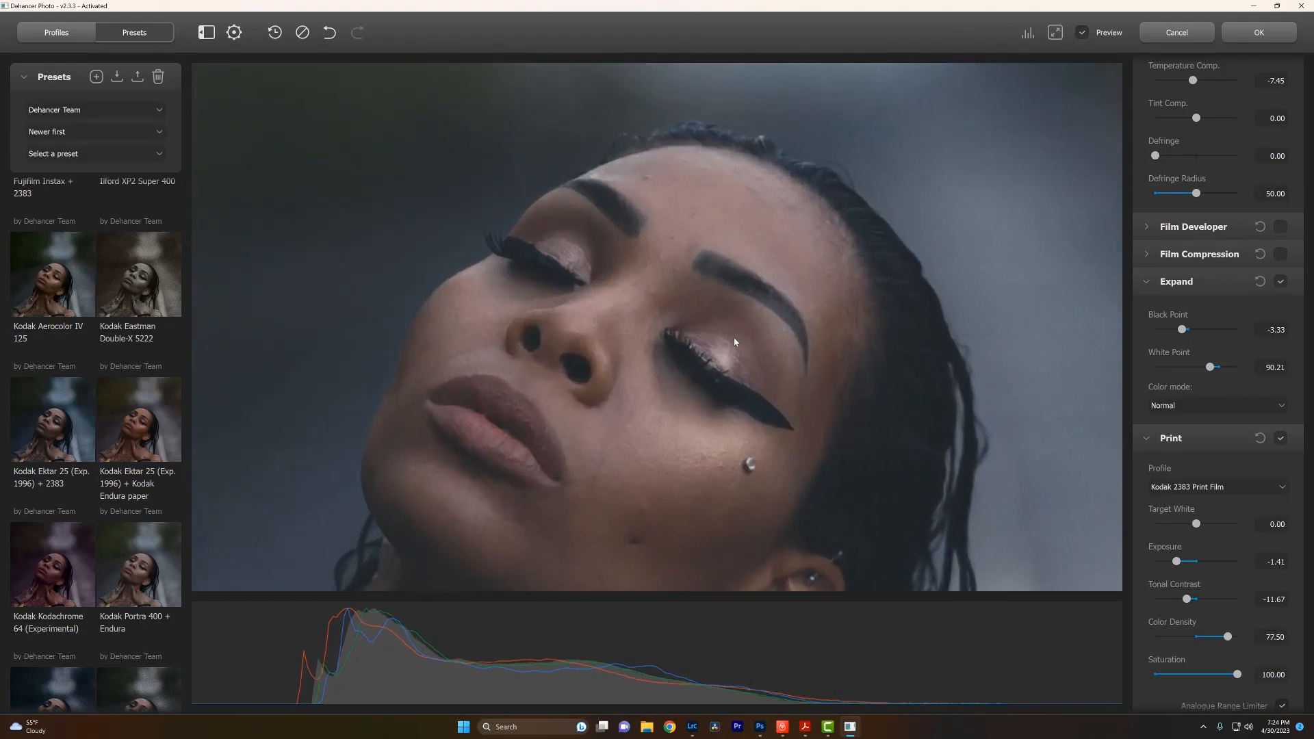
pyautogui.moveTo(525, 305); pyautogui.dragTo(669, 375)
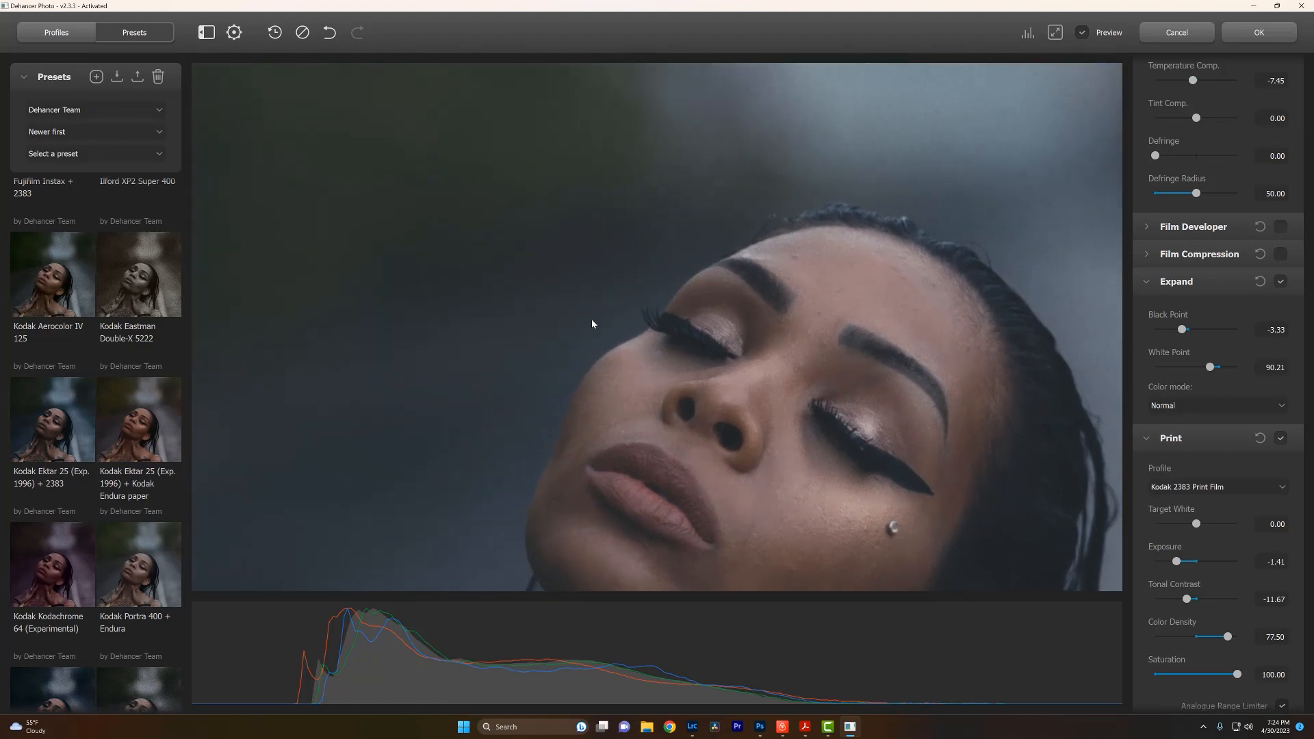
pyautogui.moveTo(710, 458); pyautogui.dragTo(431, 149)
pyautogui.moveTo(950, 421); pyautogui.dragTo(819, 359)
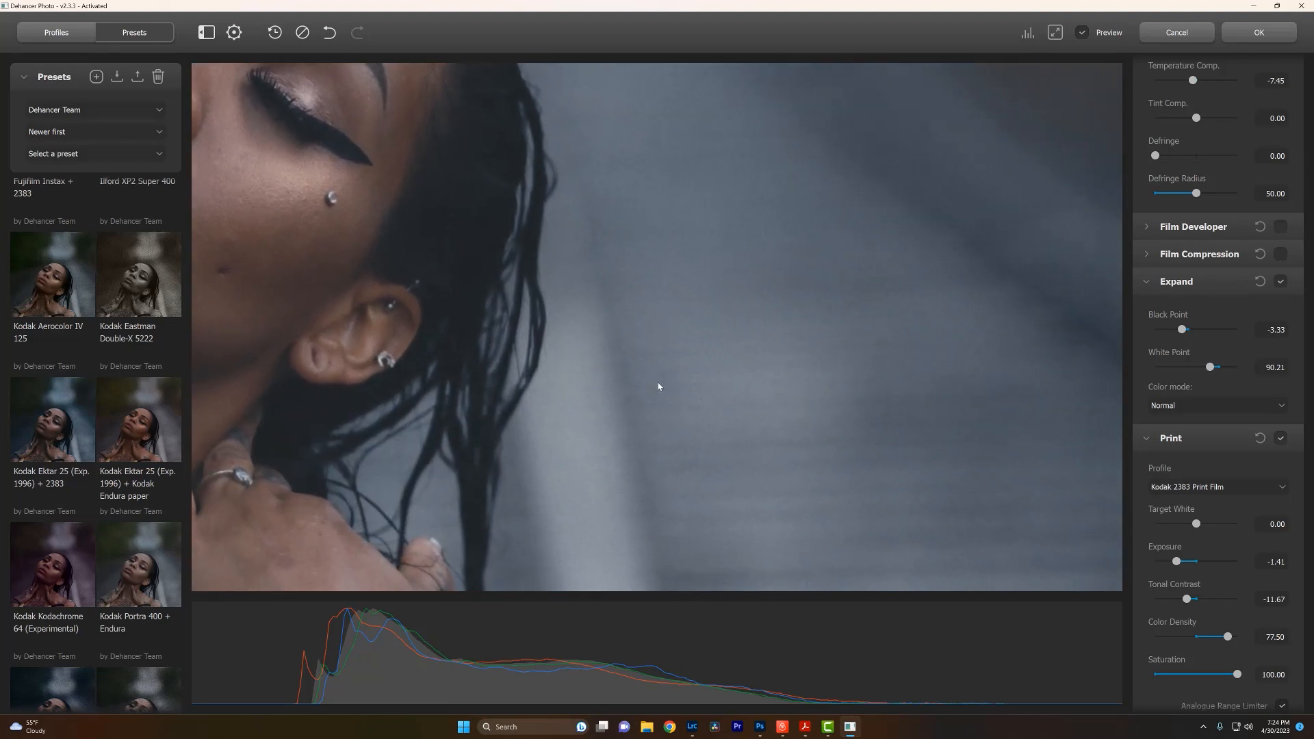
pyautogui.moveTo(642, 372); pyautogui.dragTo(710, 369)
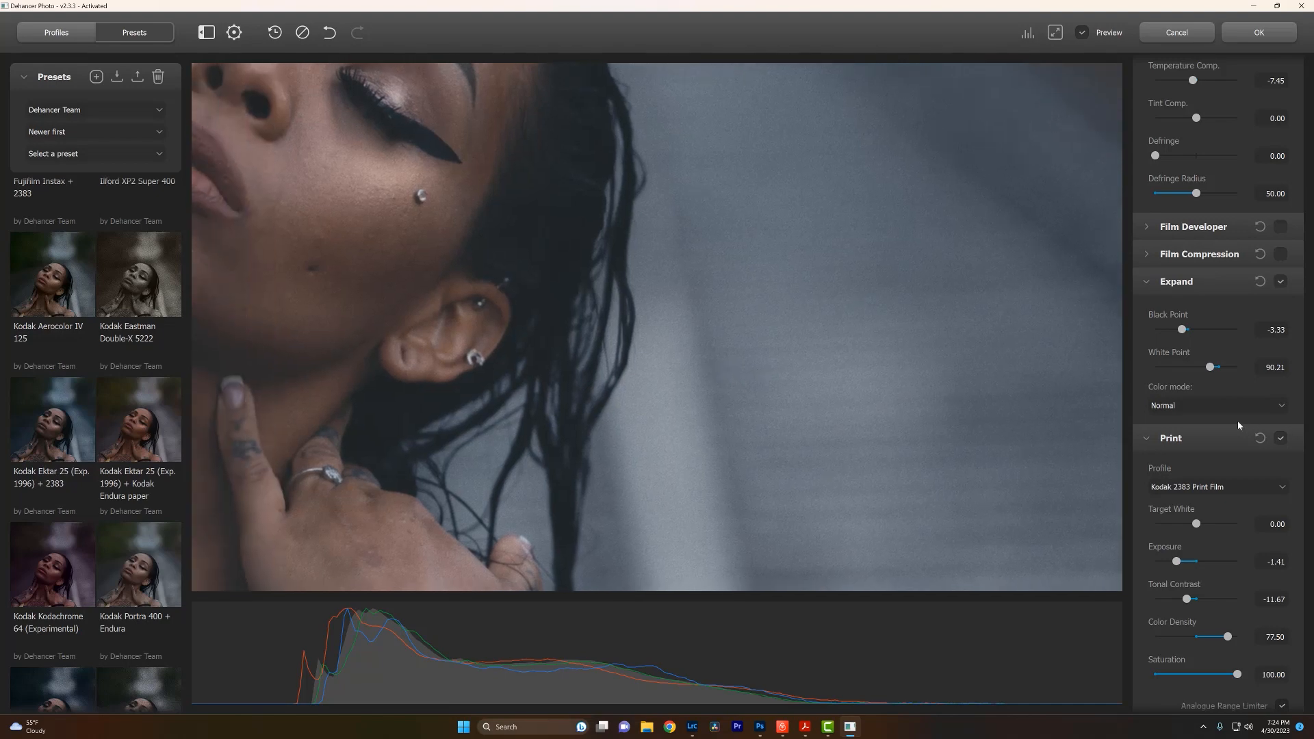
# Reduce the Film Grain color amount to 39.58 and view the whole portrait
pyautogui.scroll(-3, 1245, 421)
pyautogui.scroll(-8, 1137, 415)
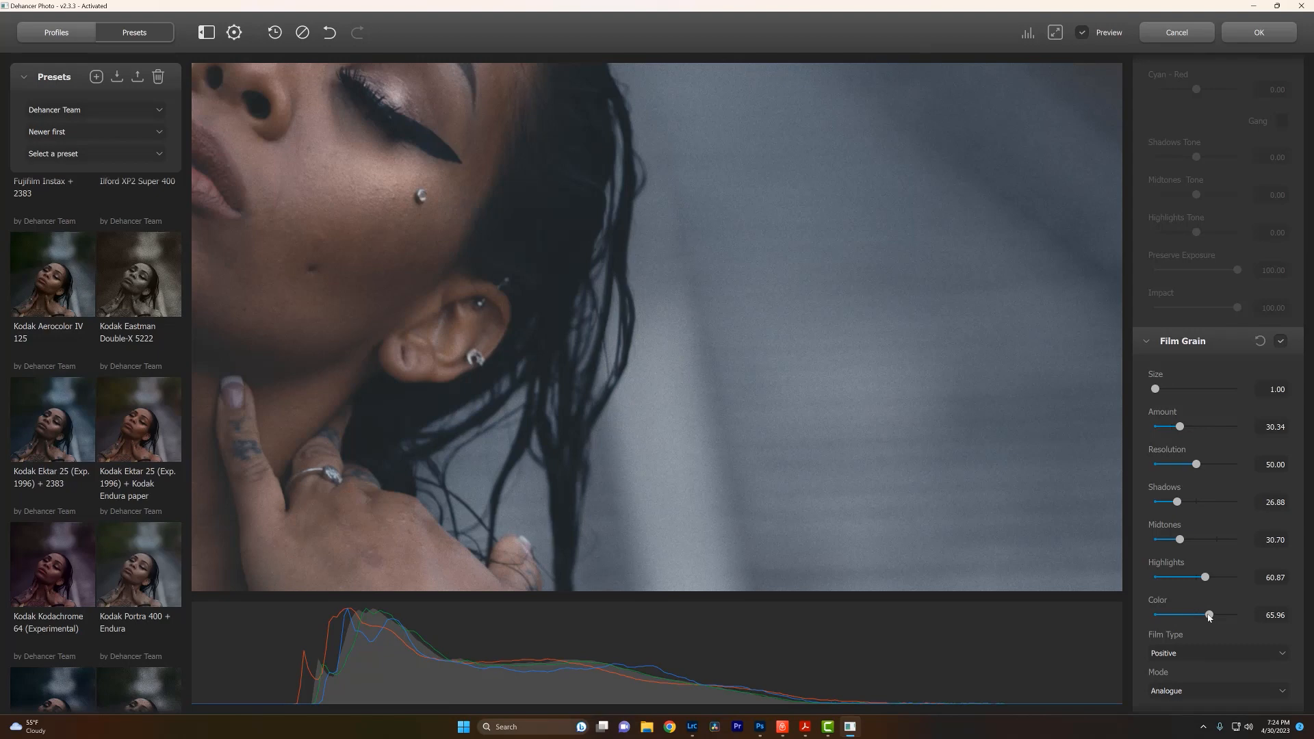
pyautogui.moveTo(1208, 617); pyautogui.dragTo(1189, 622)
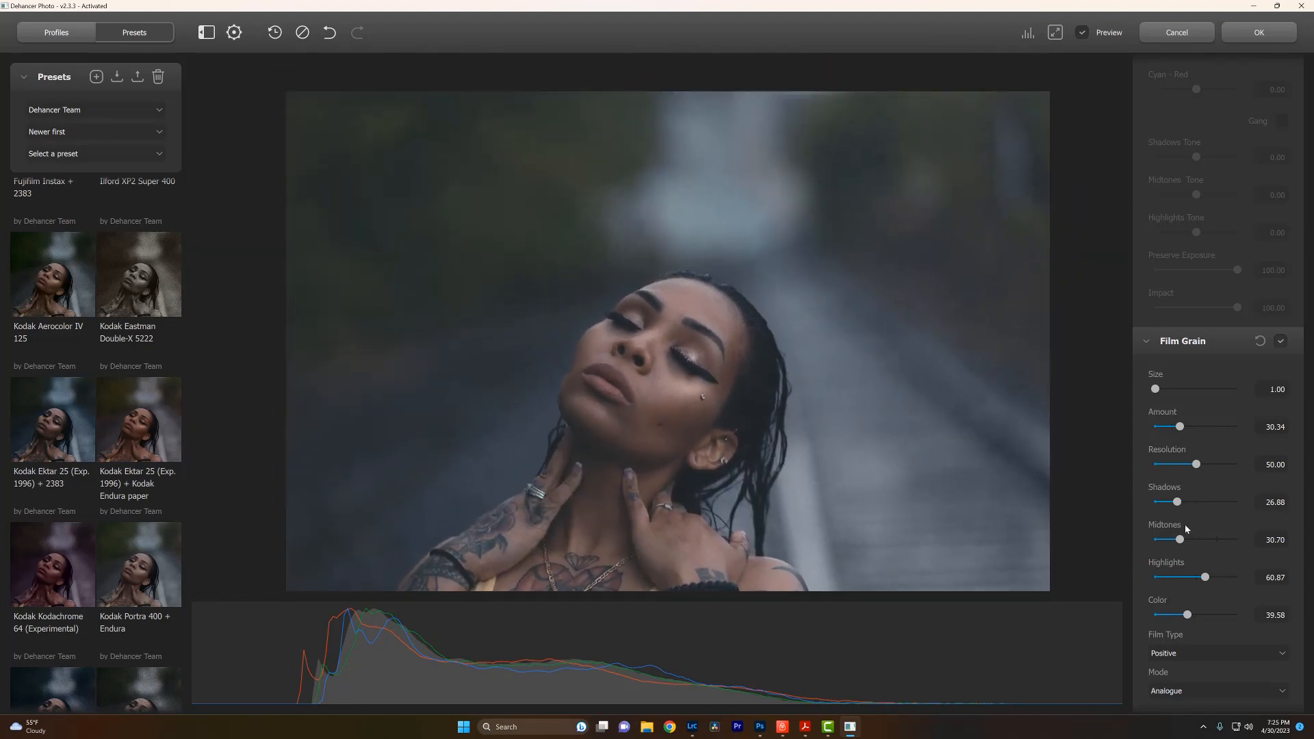
# Set the Print tonal contrast to -4.17 and apply the Dehancer look to the portrait
pyautogui.scroll(6, 1192, 468)
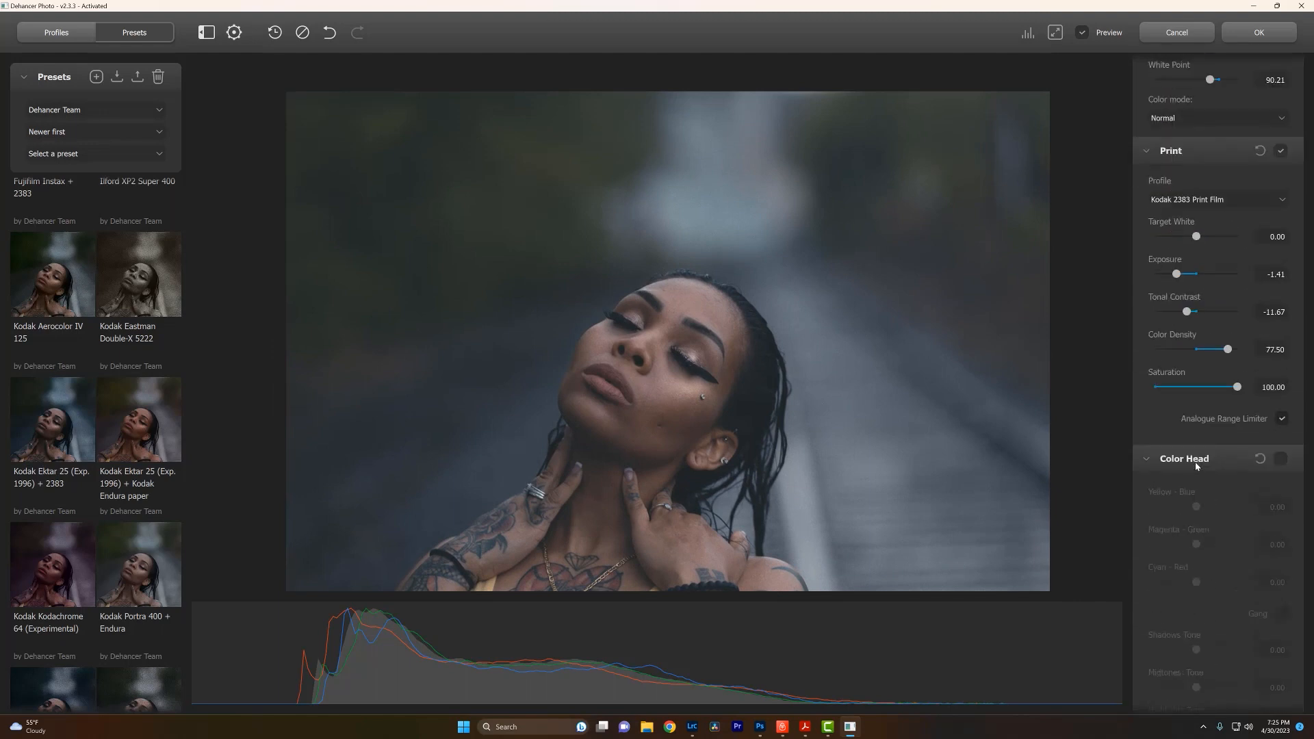
pyautogui.moveTo(1186, 312); pyautogui.dragTo(1195, 312)
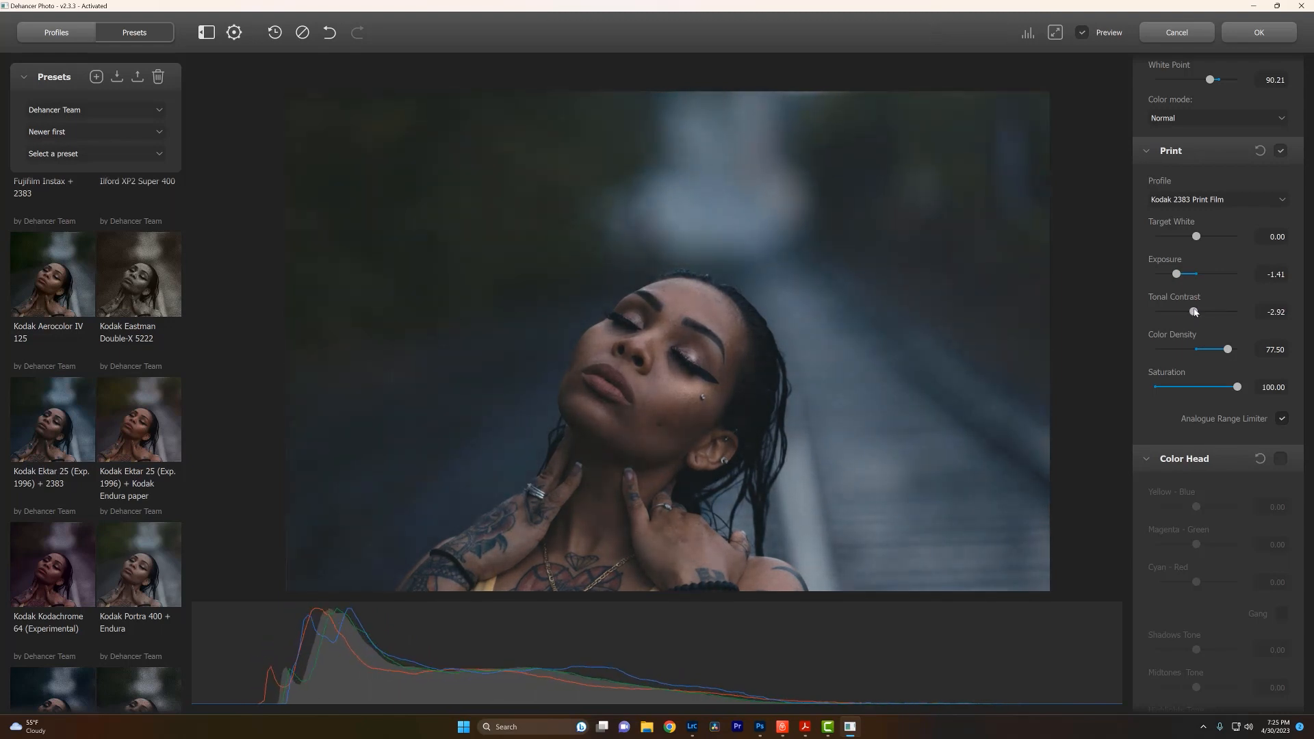
pyautogui.moveTo(1193, 312); pyautogui.dragTo(1193, 312)
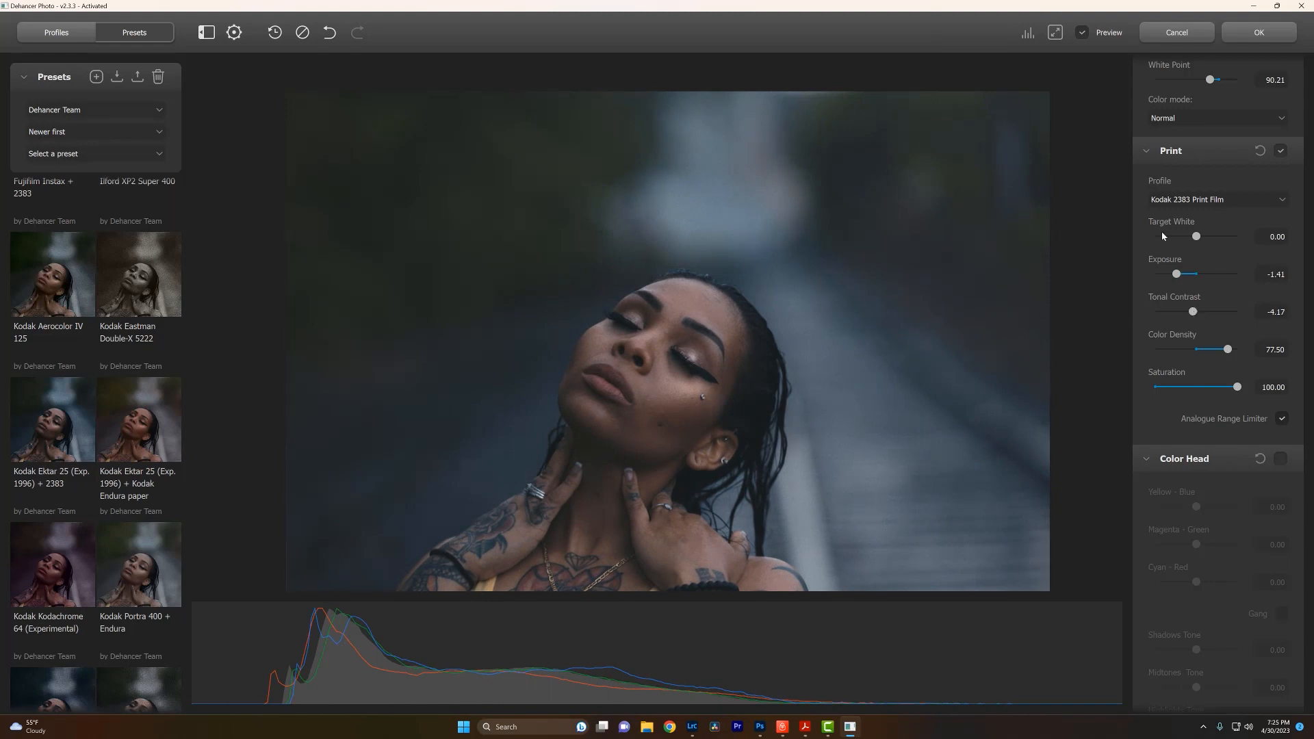
pyautogui.click(1275, 35)
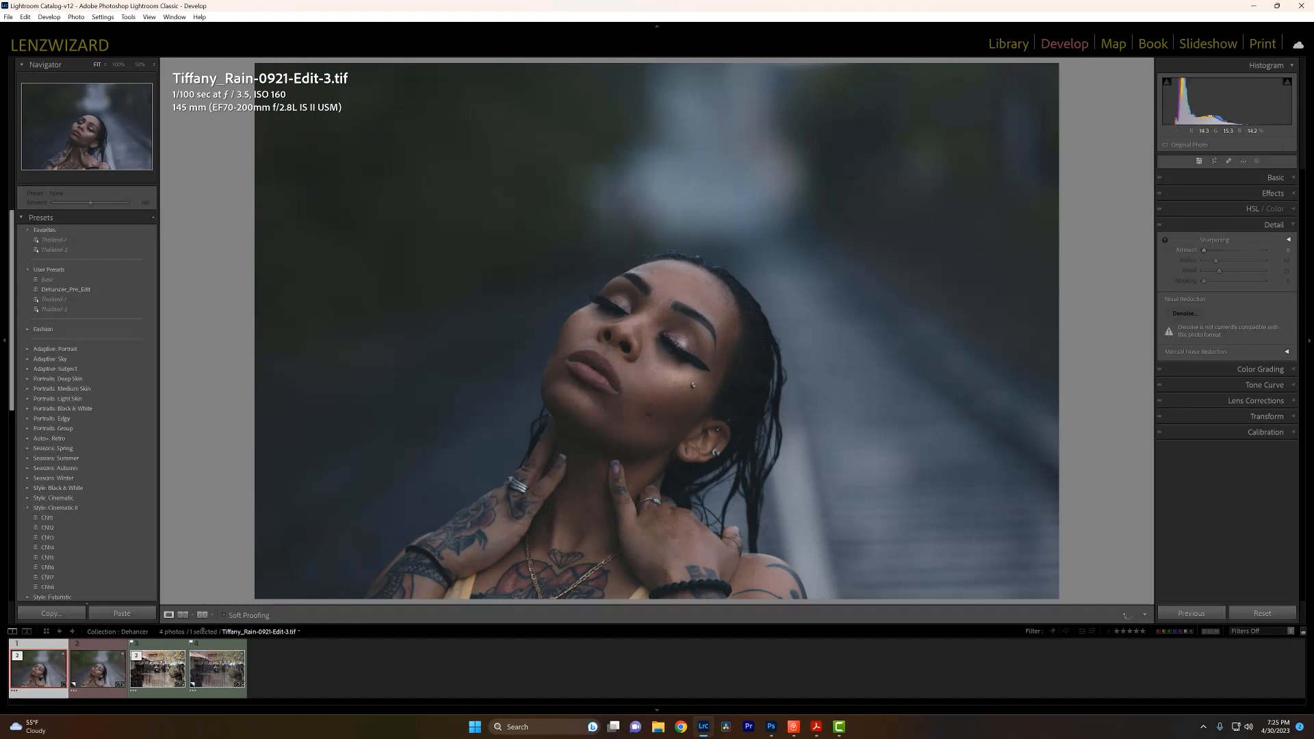
# Compare the Dehancer-edited TIFF portrait with the CR2 Copy 2 version in Develop and in the Library loupe view
pyautogui.click(95, 684)
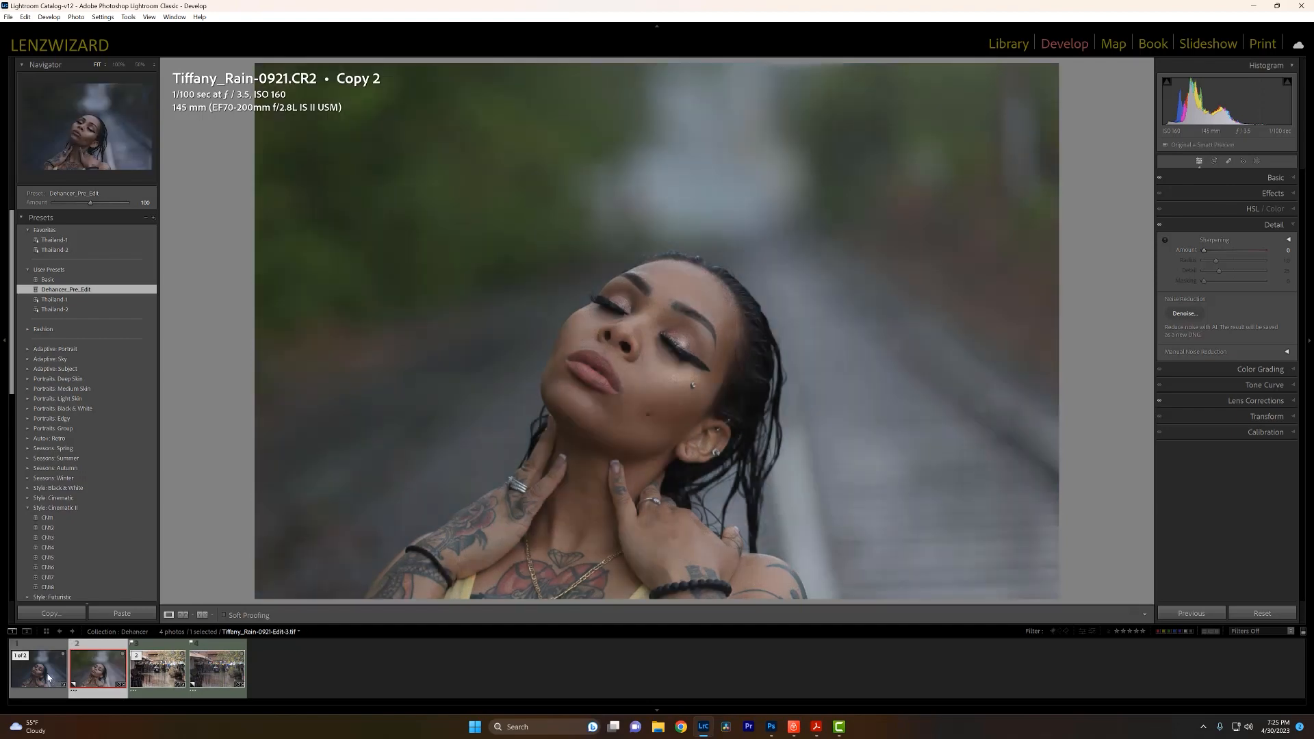
pyautogui.click(47, 675)
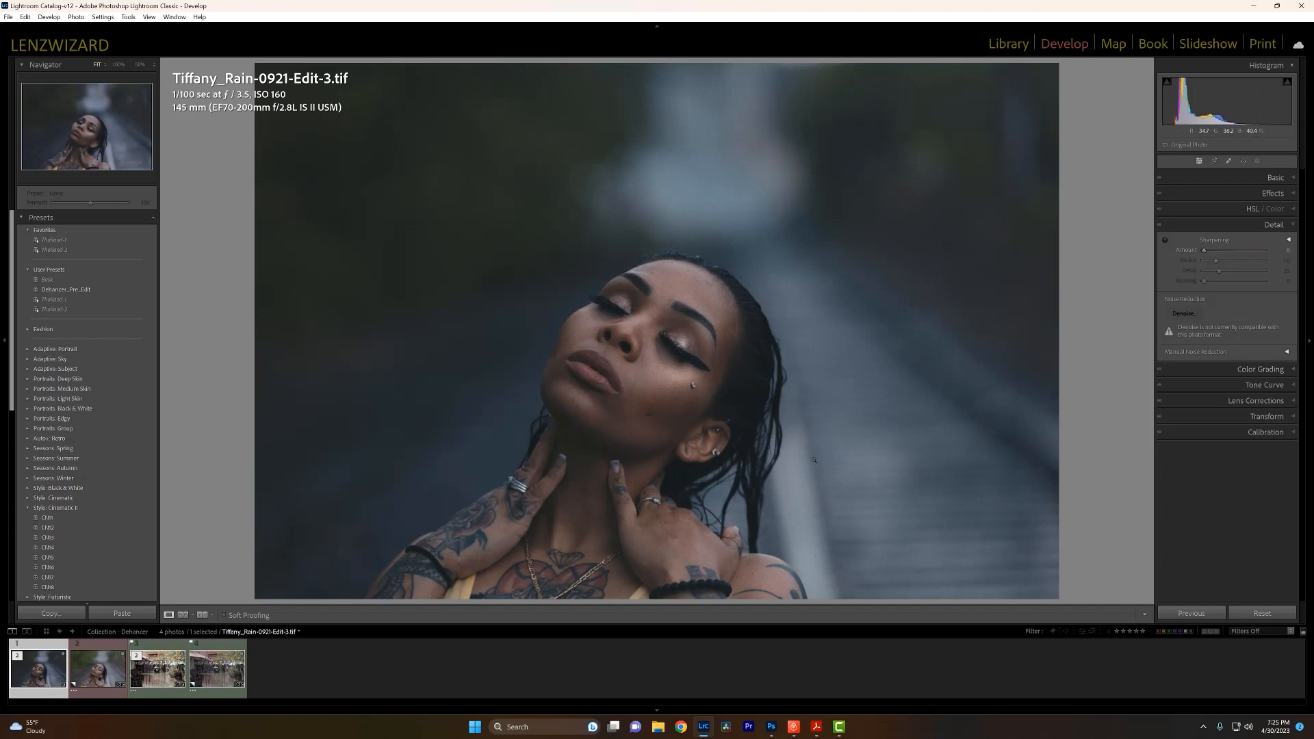
pyautogui.press('e')
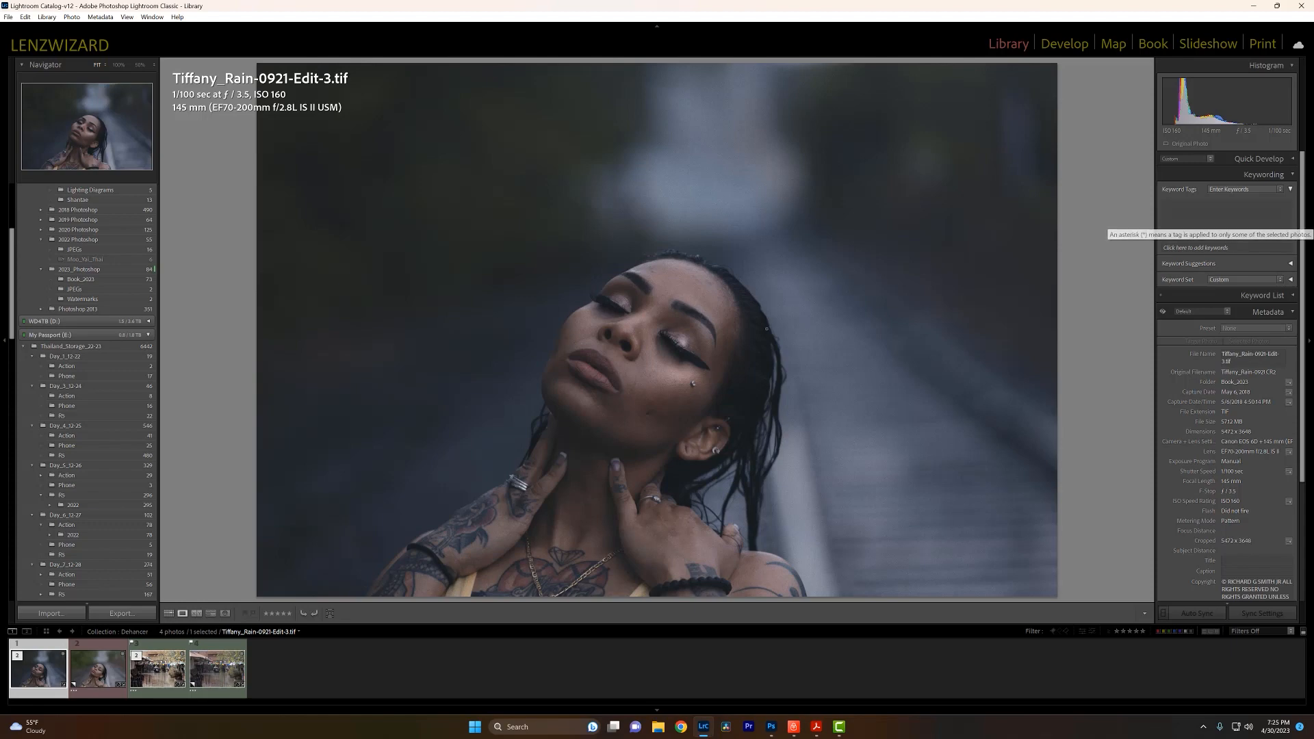
pyautogui.click(101, 680)
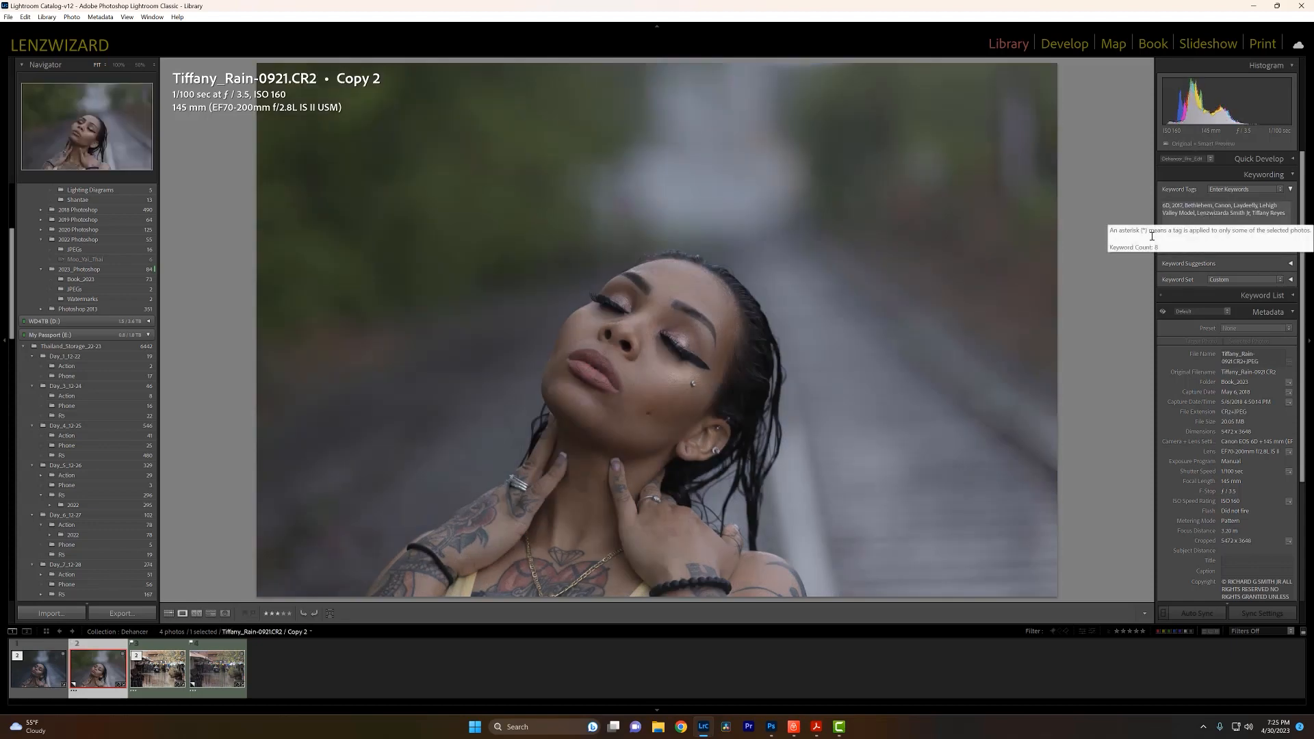
pyautogui.click(42, 679)
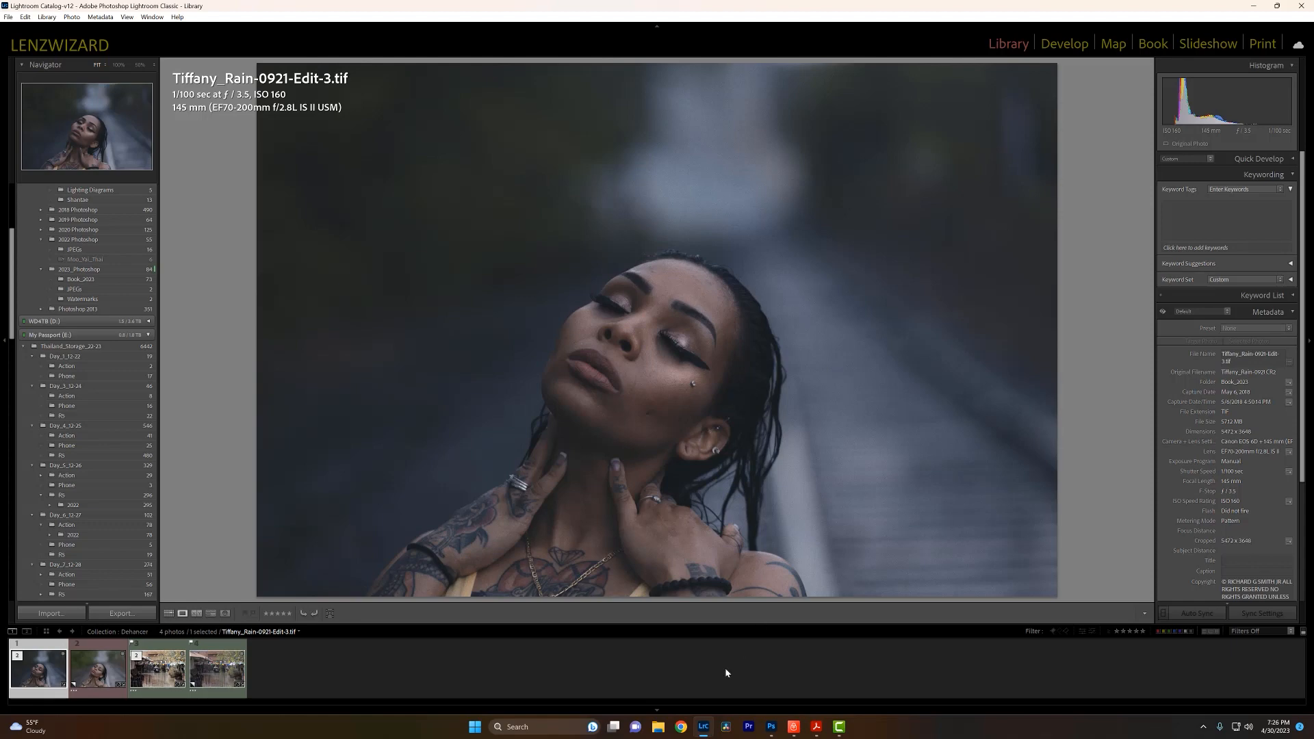
# Switch to Photoshop, reopen Layer 1's Dehancer Film smart filter in a maximized window and review its settings
pyautogui.click(771, 727)
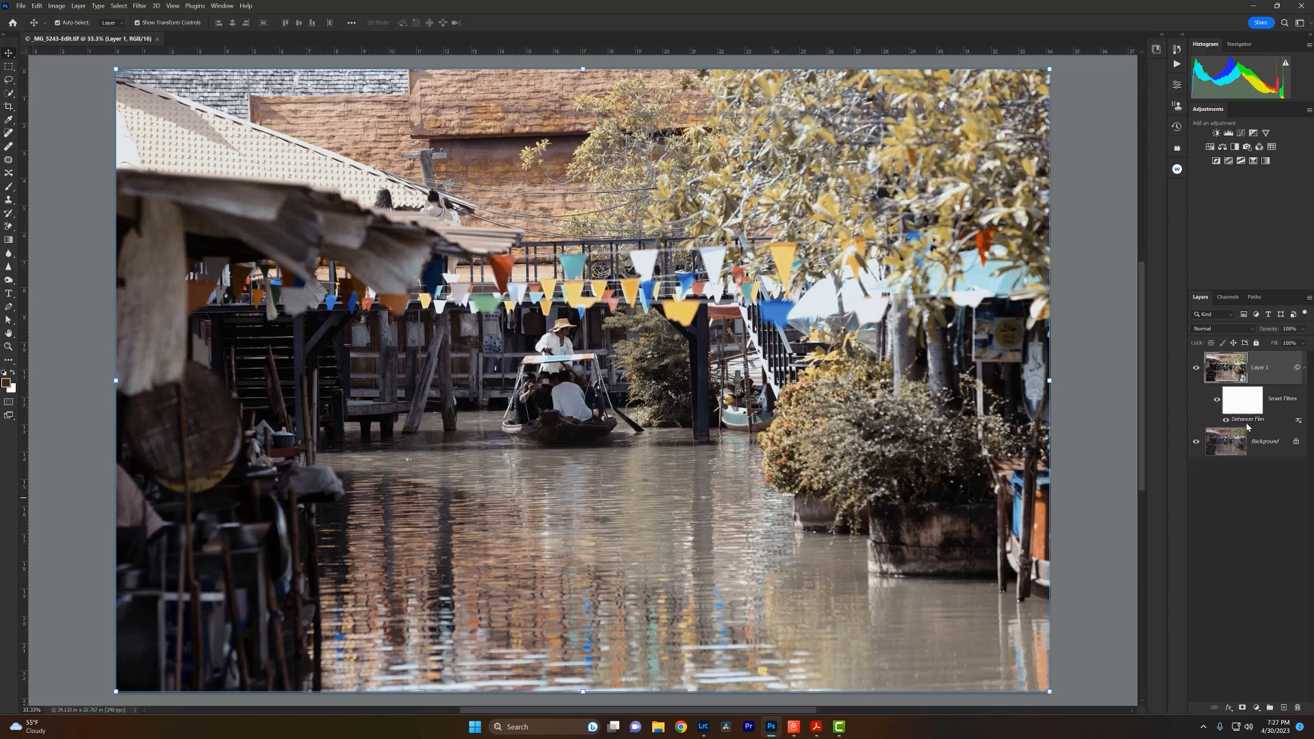
pyautogui.doubleClick(1246, 423)
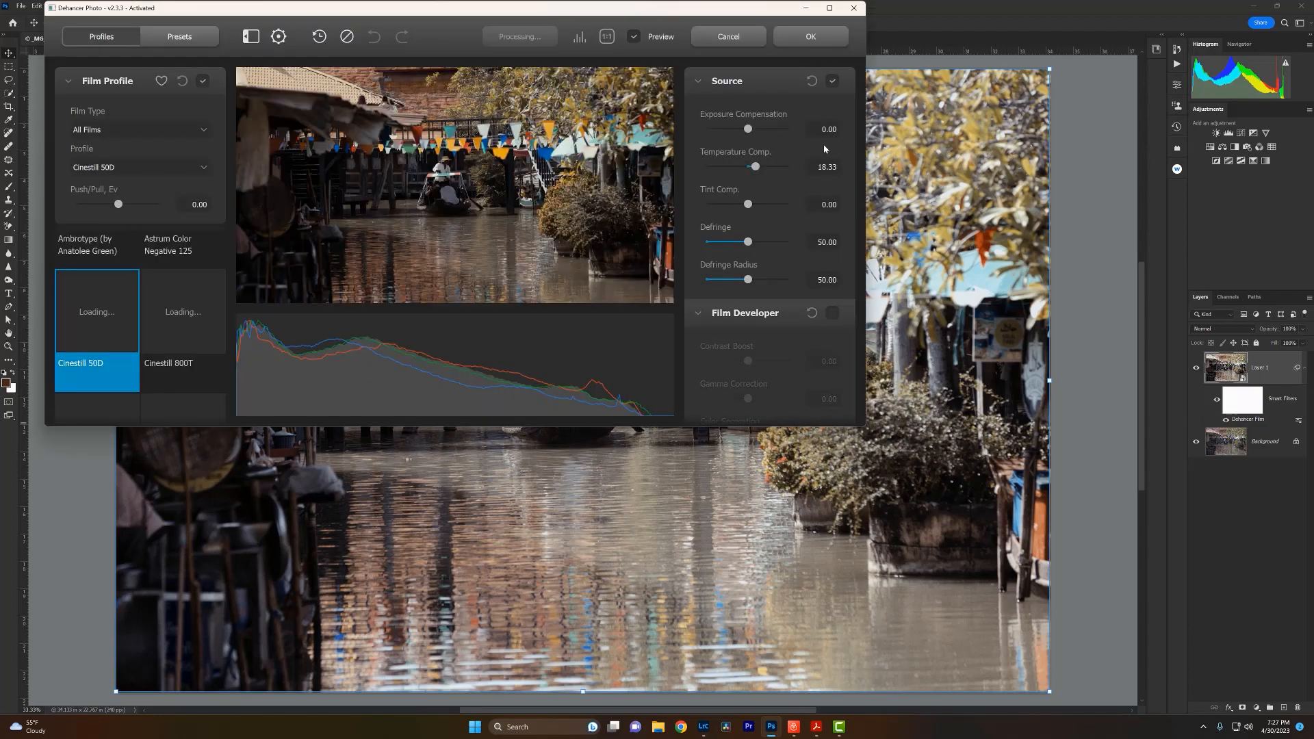
pyautogui.doubleClick(601, 12)
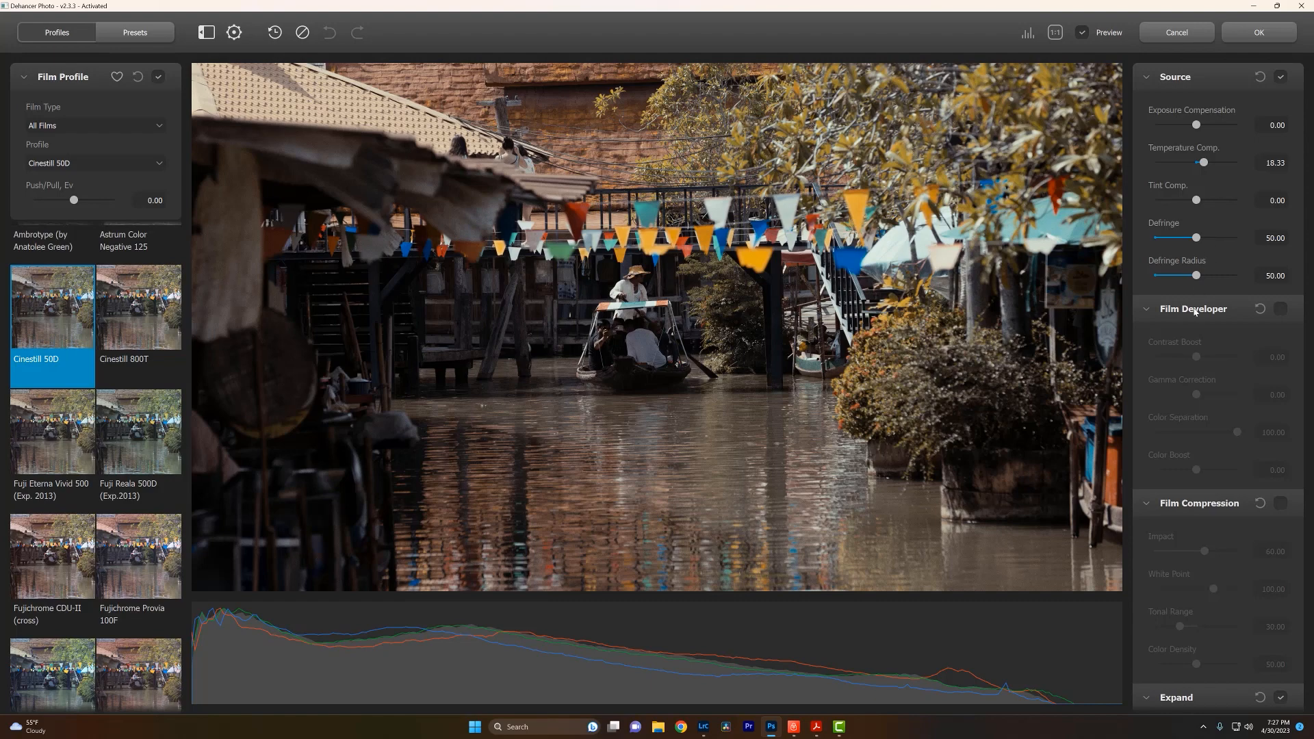
pyautogui.scroll(-5, 1199, 329)
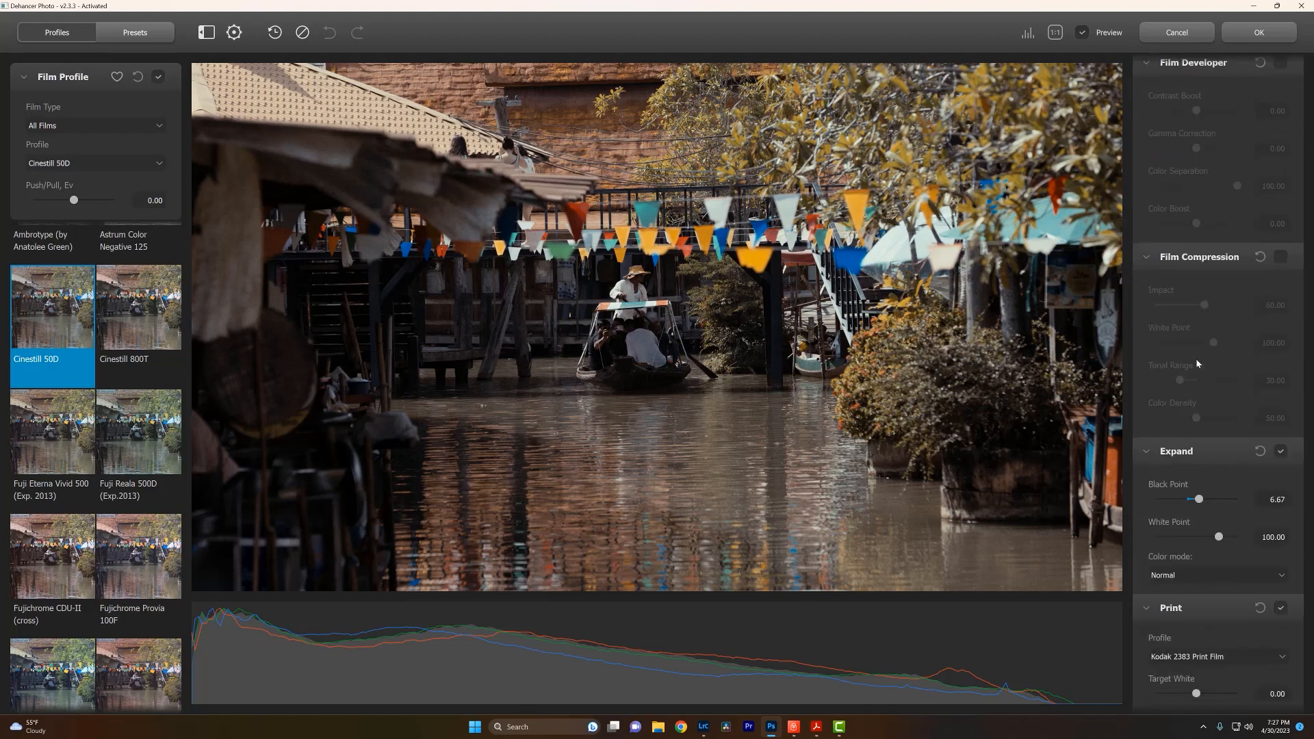
pyautogui.scroll(-3, 1194, 401)
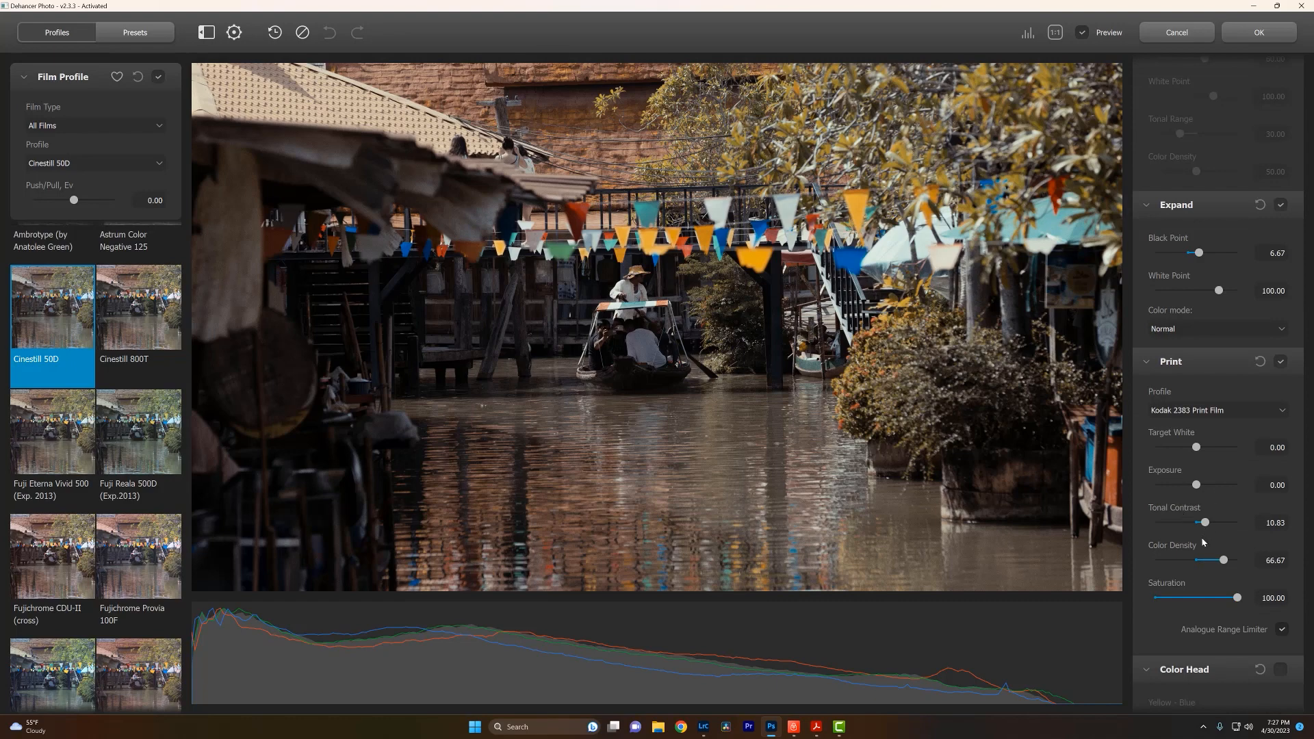
pyautogui.scroll(8, 1184, 381)
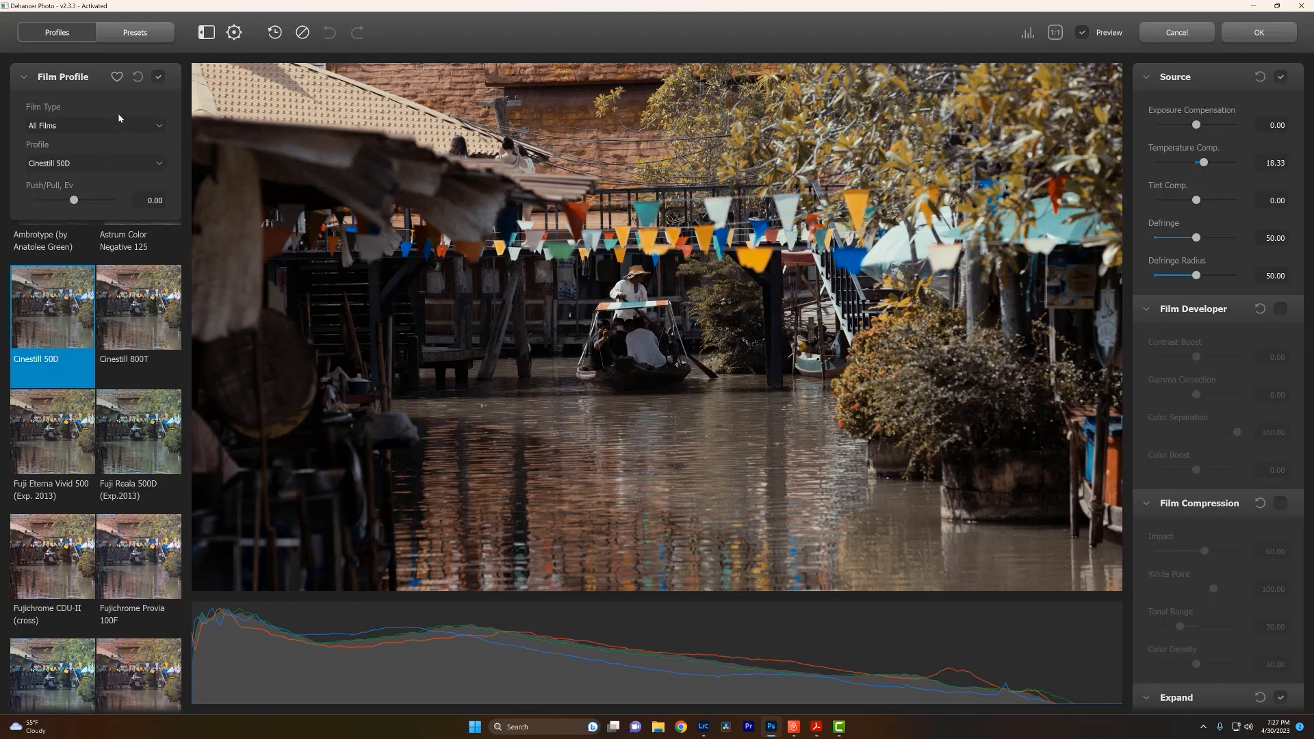
# Save the canal market look as a preset named Cinestill 50D with the author's name, and apply the filter to Layer 1
pyautogui.click(116, 78)
pyautogui.click(146, 39)
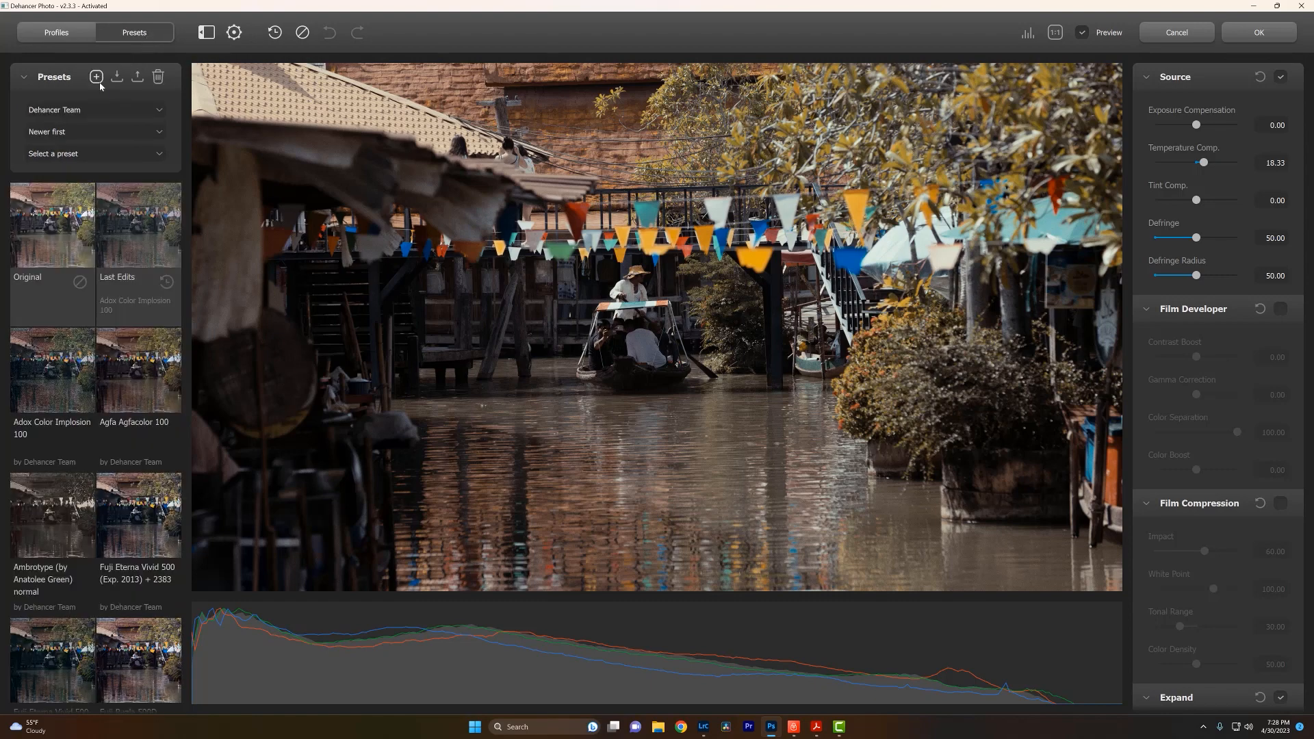
pyautogui.click(96, 77)
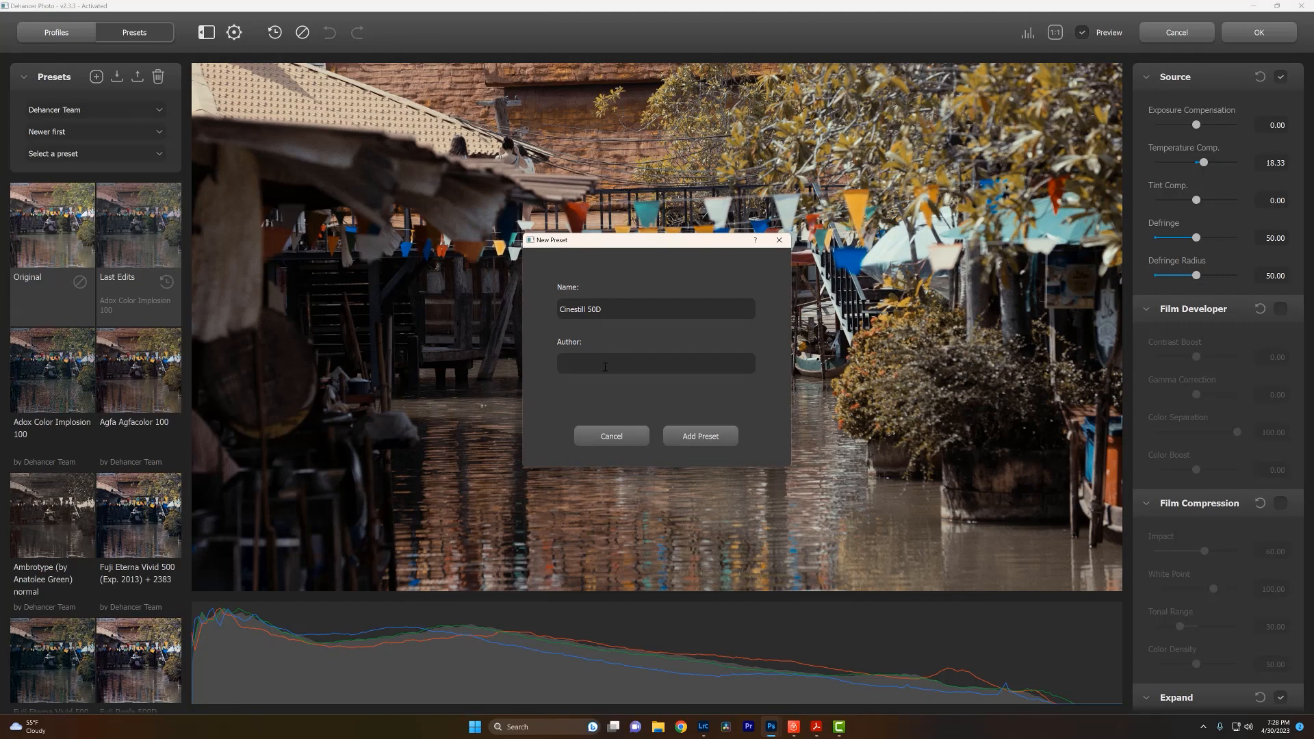
pyautogui.click(605, 367)
pyautogui.write('Lenzwizard')
pyautogui.click(681, 436)
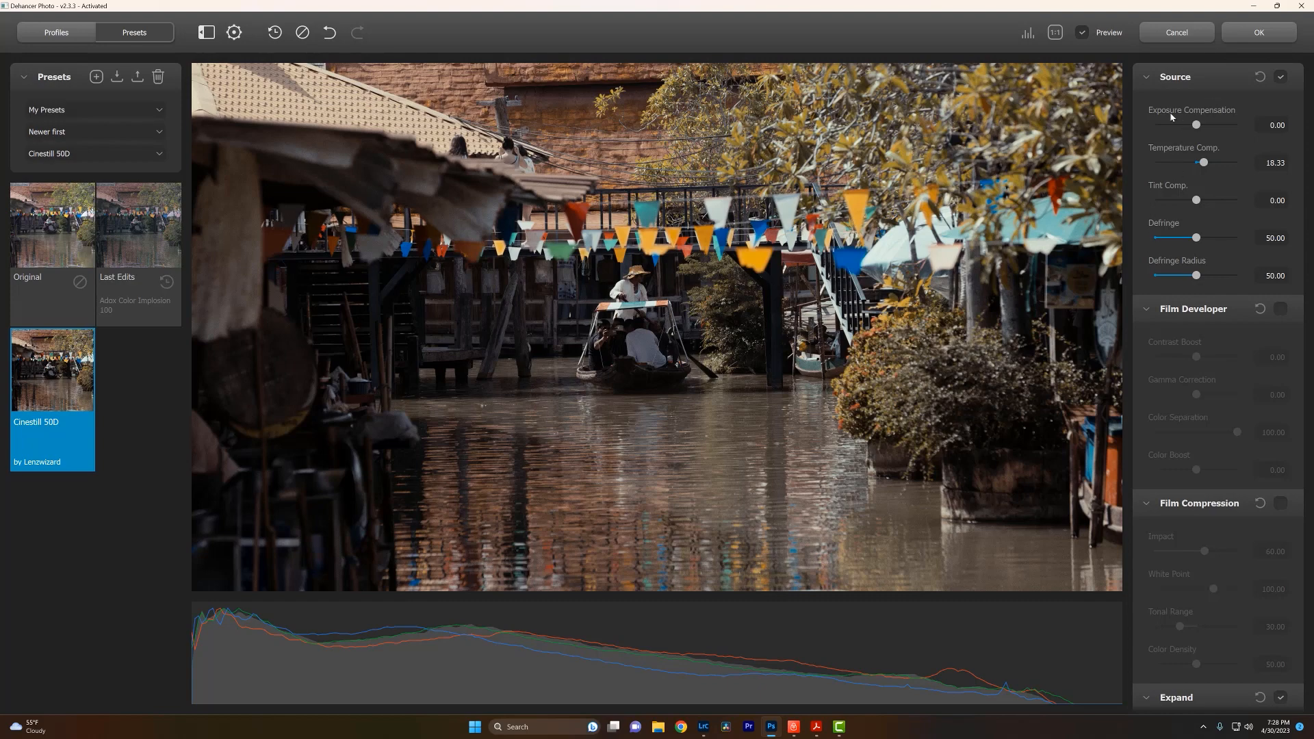
pyautogui.click(1275, 38)
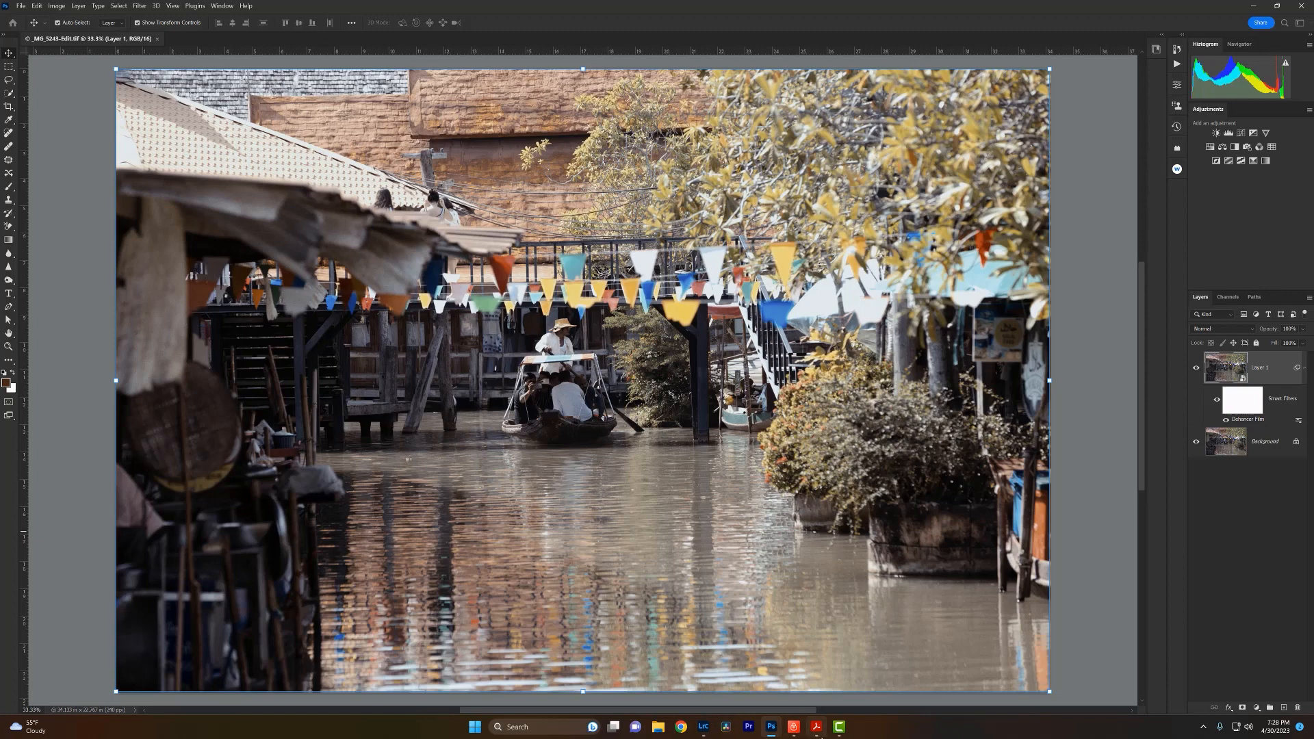
pyautogui.moveTo(703, 730)
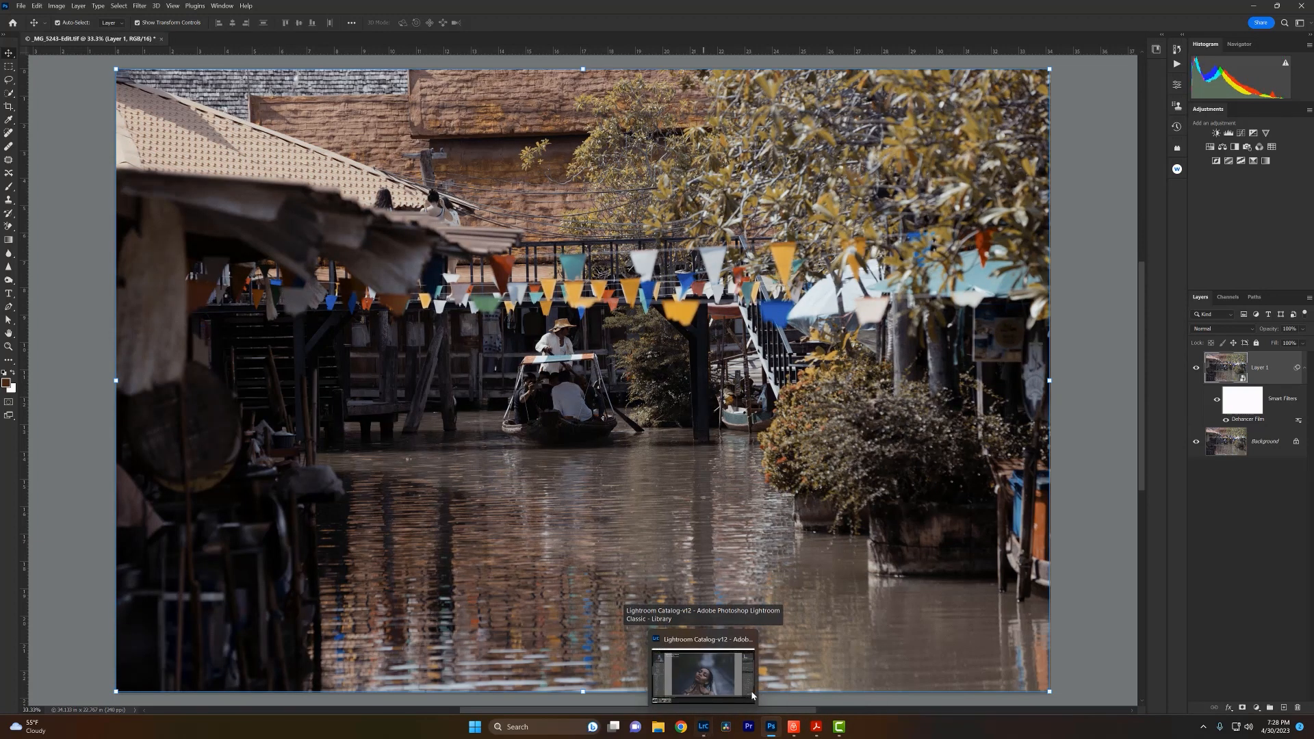
# Reopen Layer 1's Dehancer Film filter, check the My Presets collection for the saved preset, and close it without changes
pyautogui.doubleClick(1252, 420)
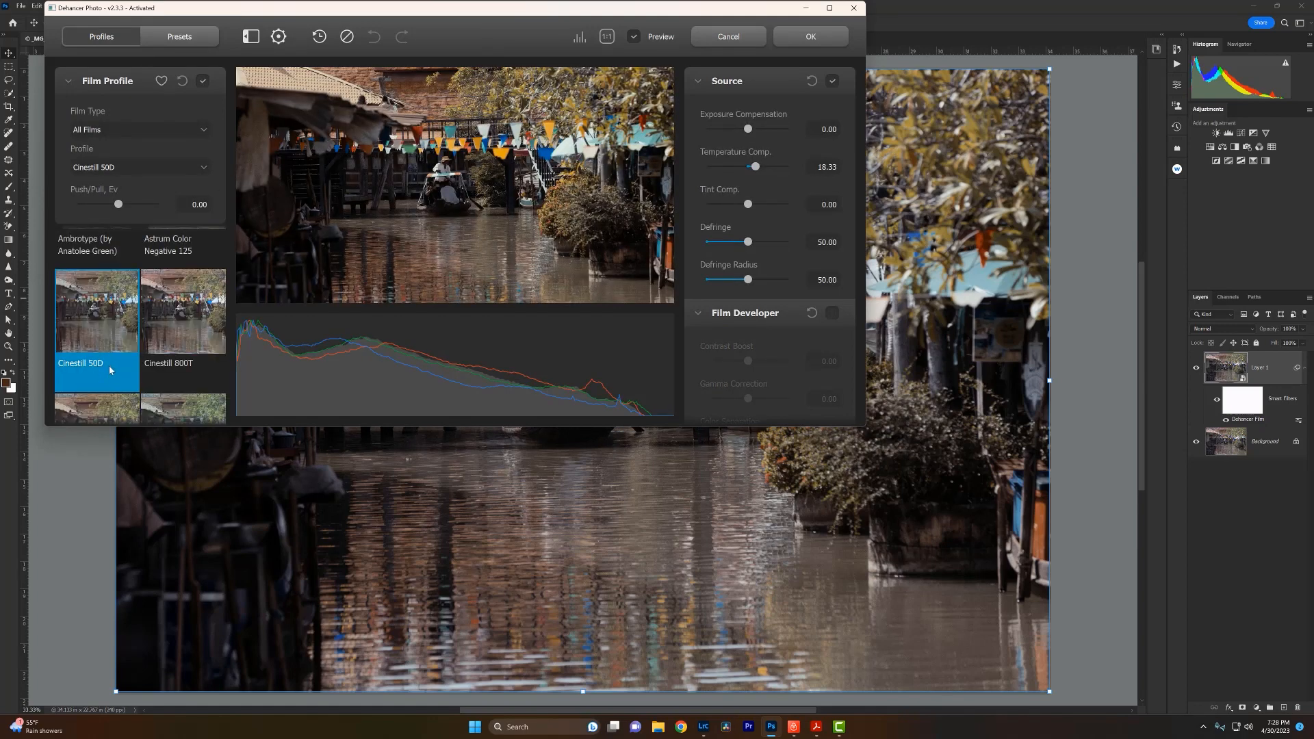
pyautogui.click(184, 41)
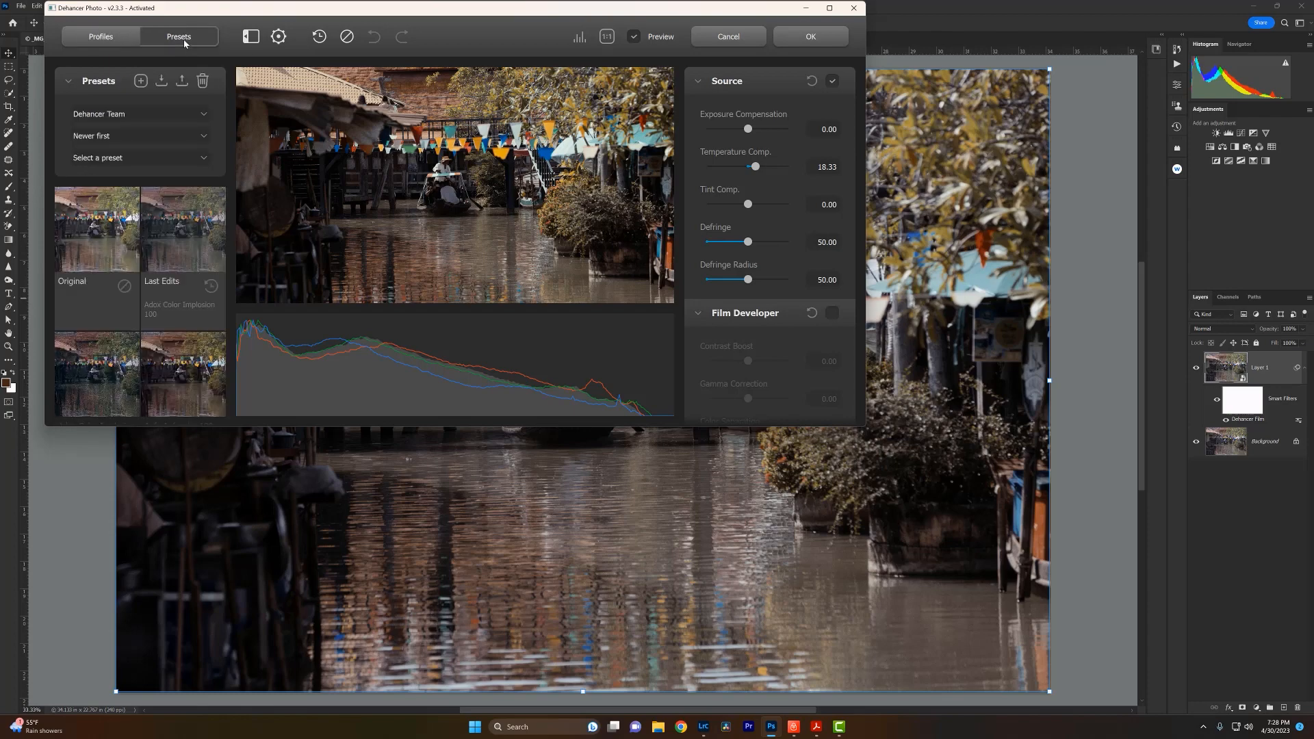
pyautogui.click(142, 117)
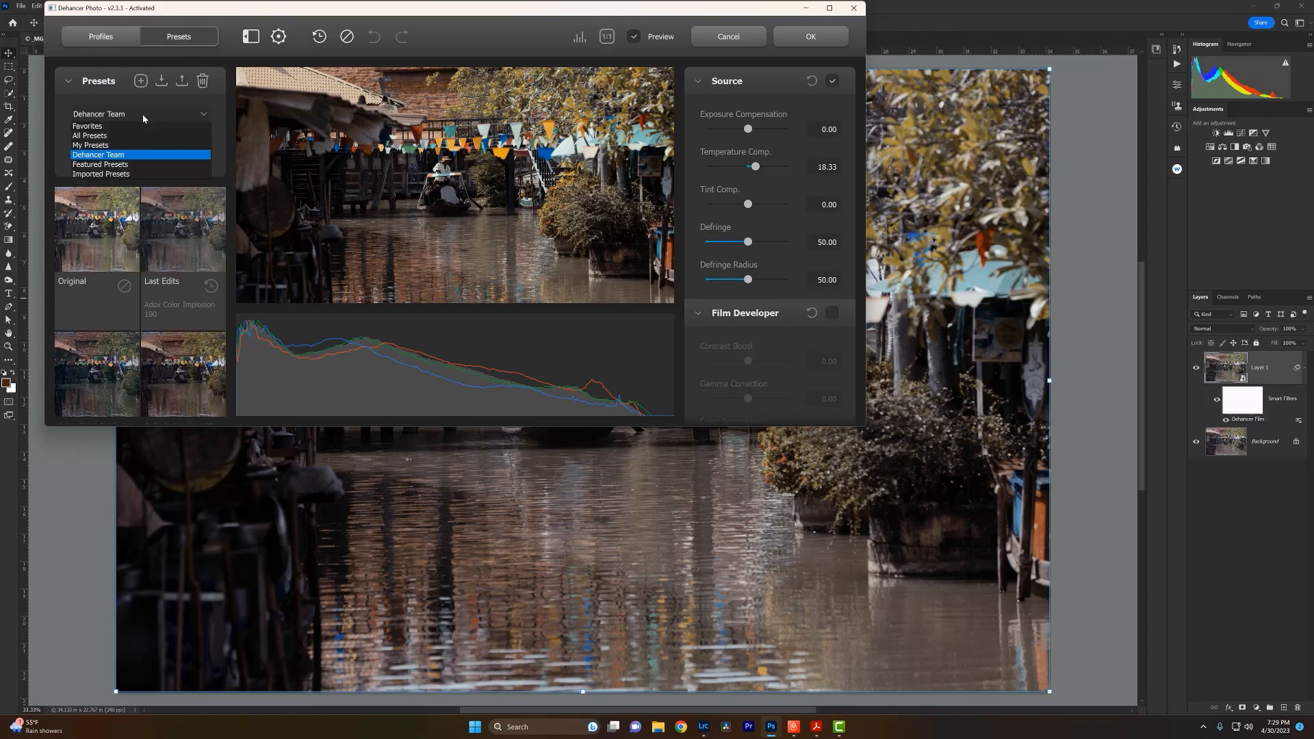
pyautogui.click(137, 145)
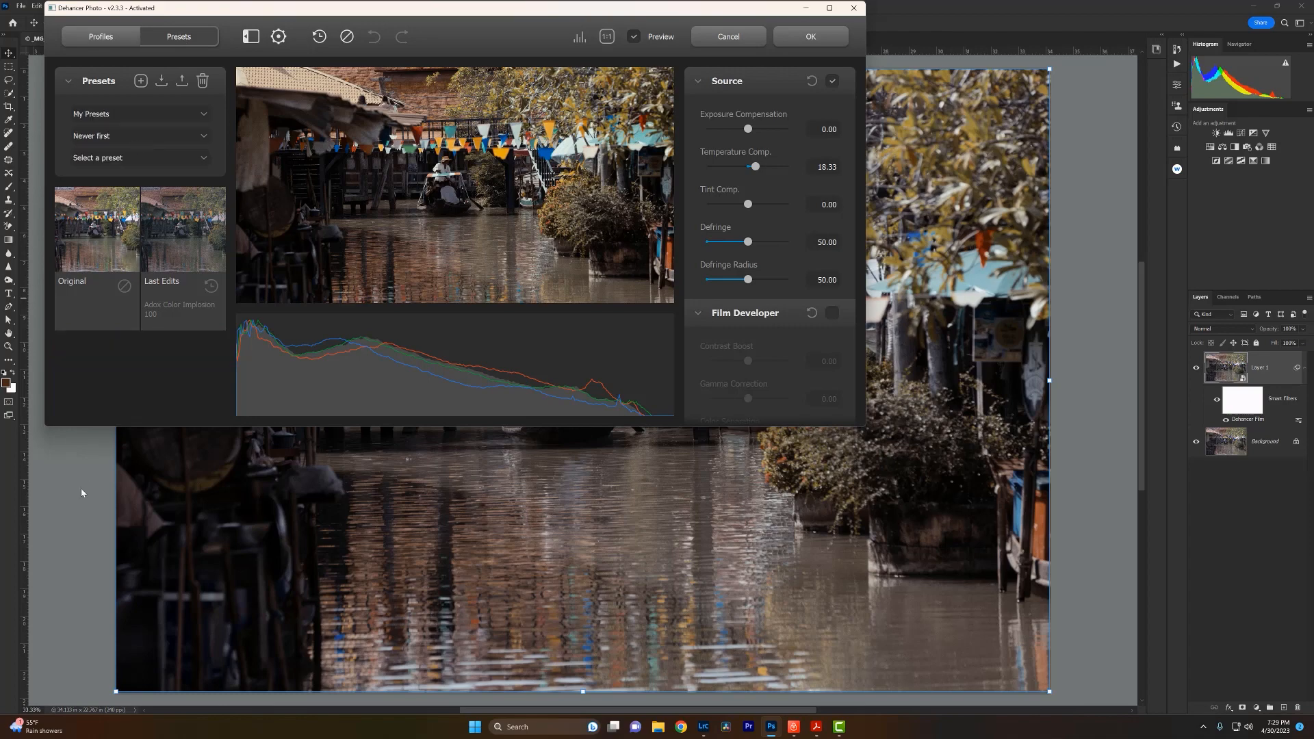
pyautogui.click(738, 38)
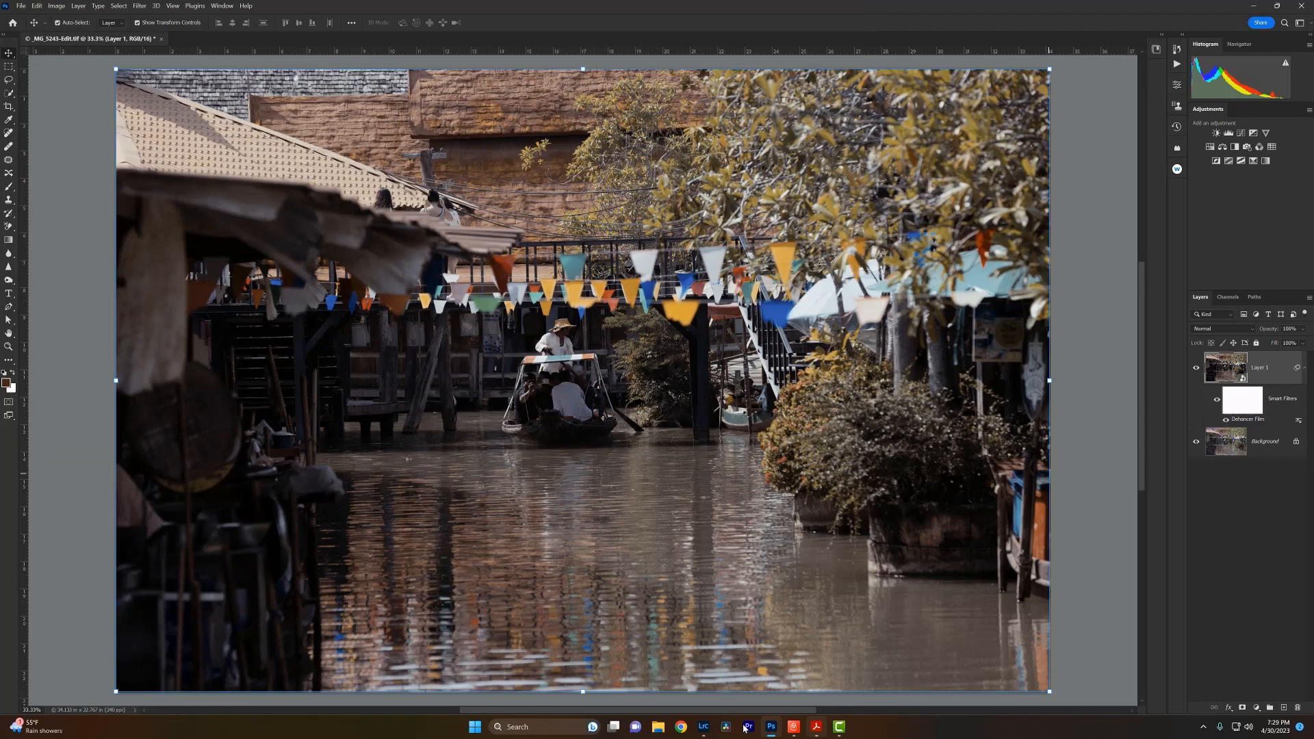
# Switch to Lightroom and examine the edited portrait at 100% before returning to the full view
pyautogui.click(703, 726)
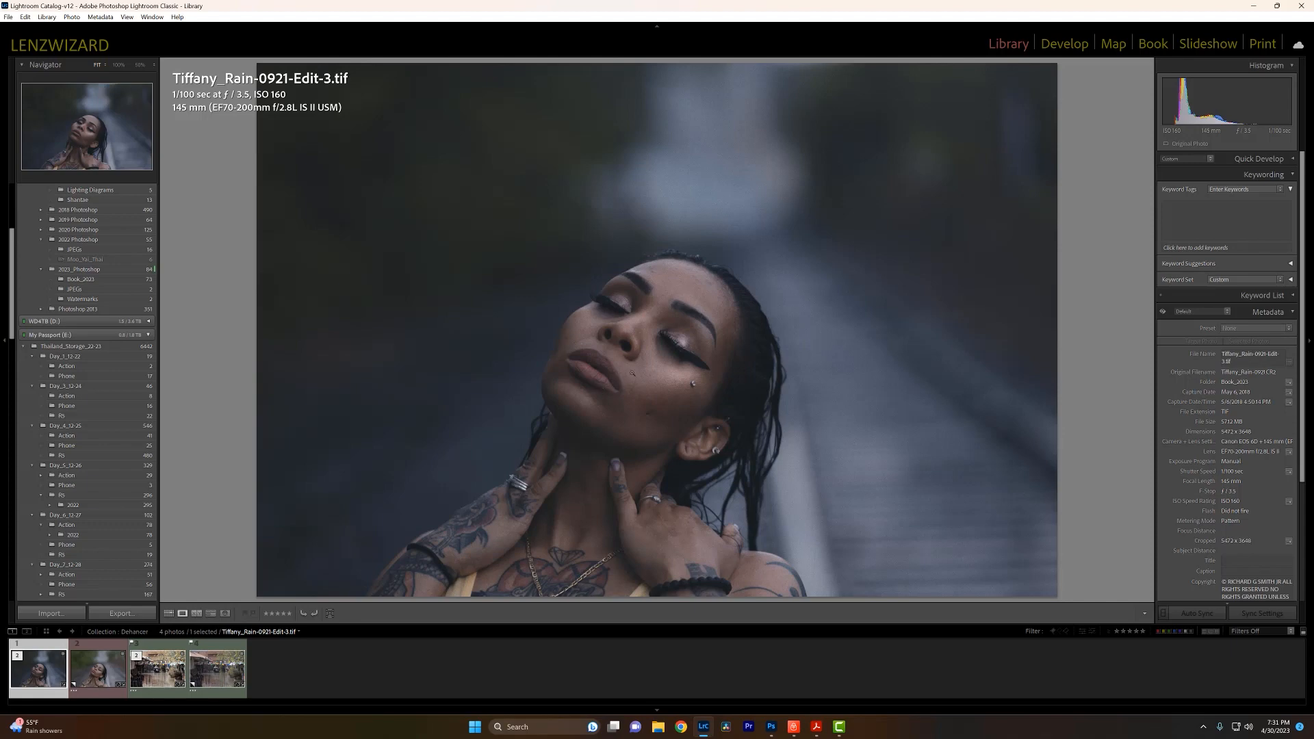
pyautogui.click(631, 372)
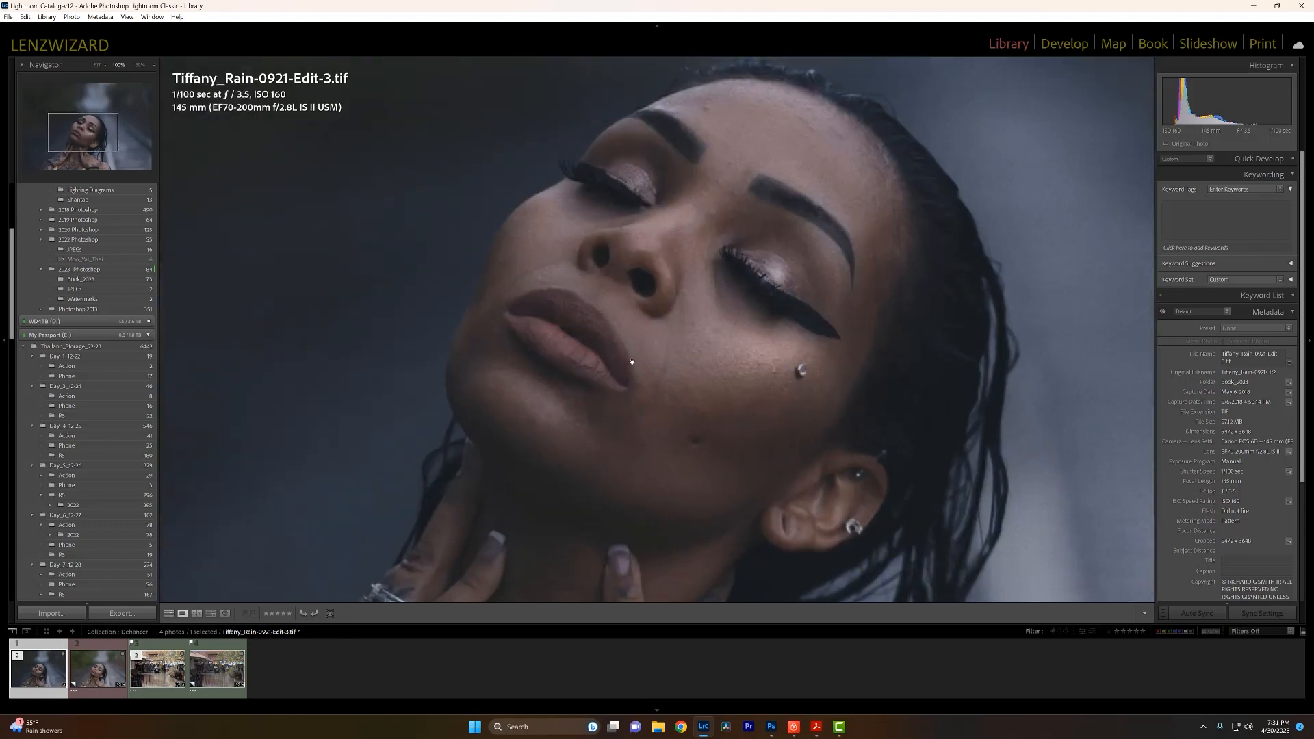
pyautogui.click(632, 362)
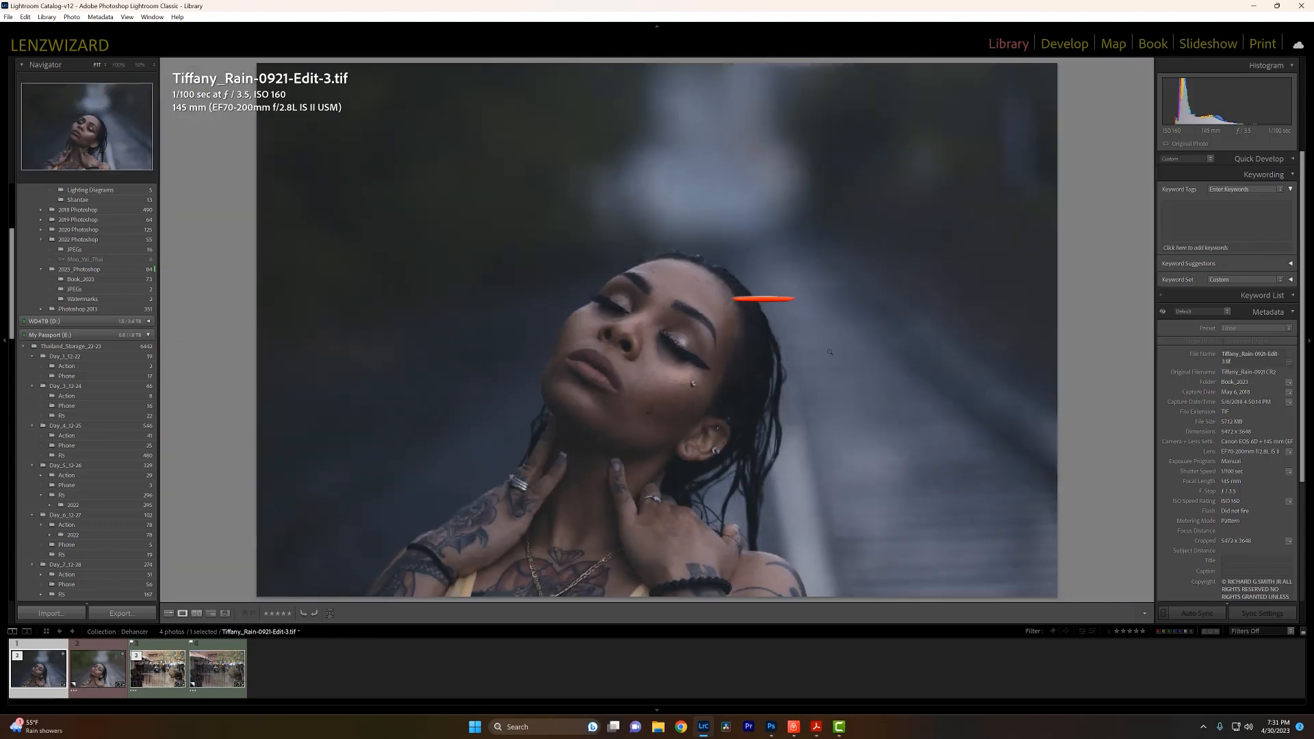